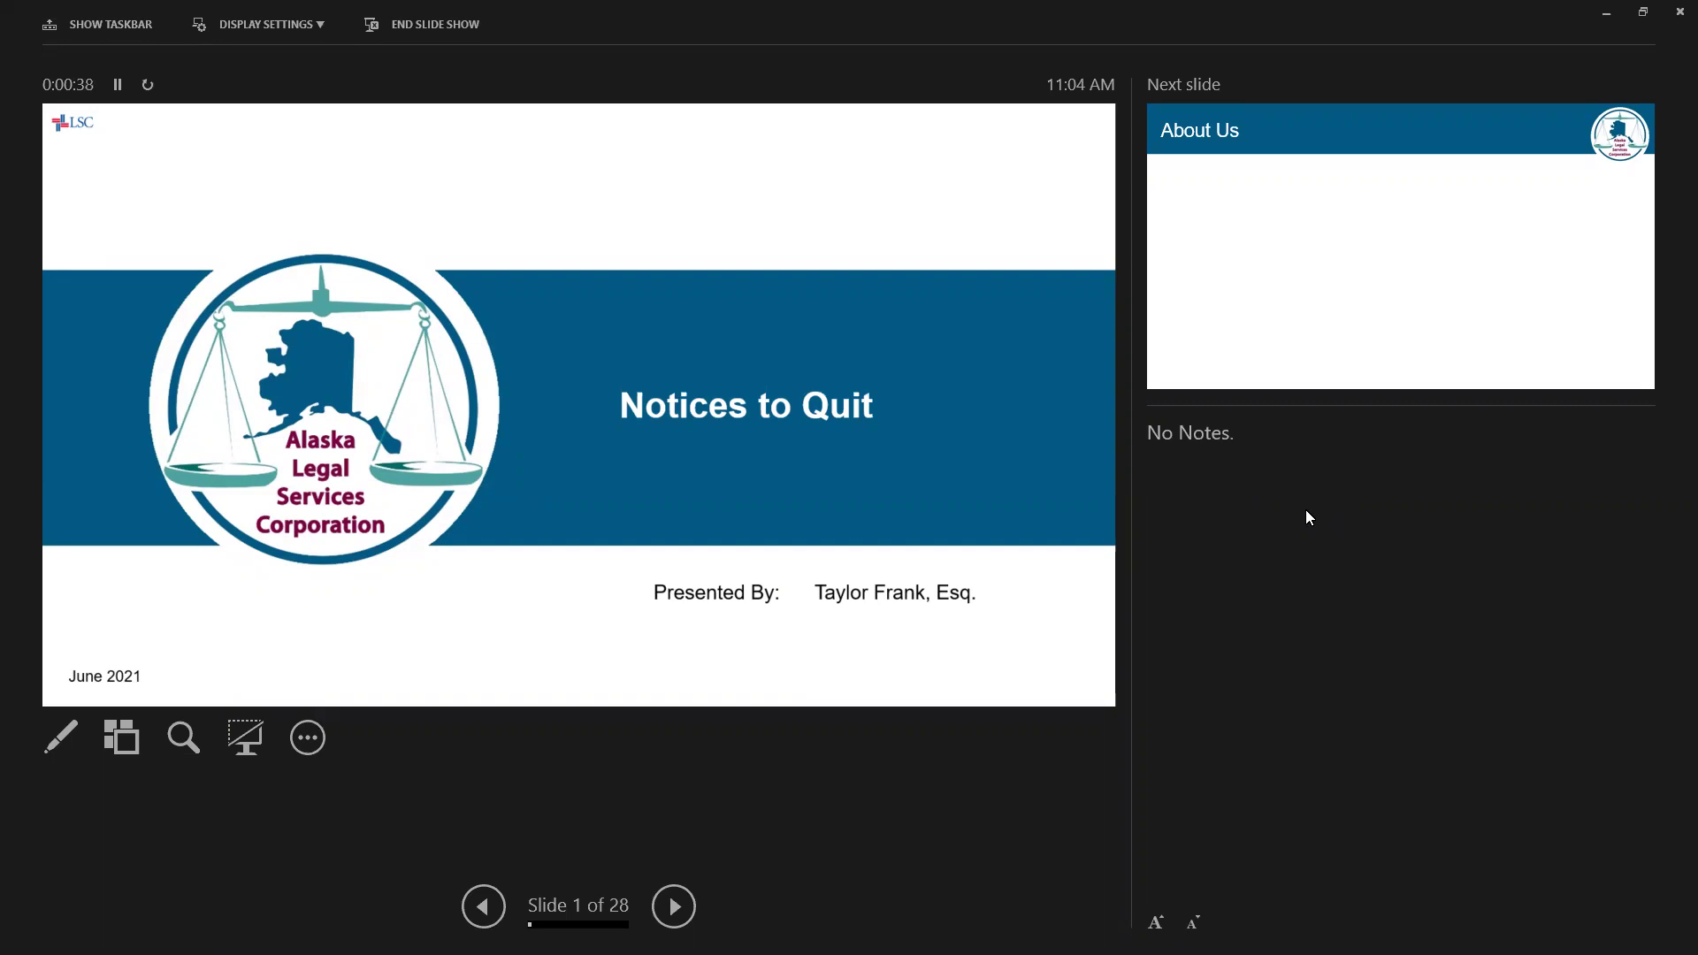
Step: Present the About Us slide, revealing all five bullets from 1967 founding to client legal issues
key("Right")
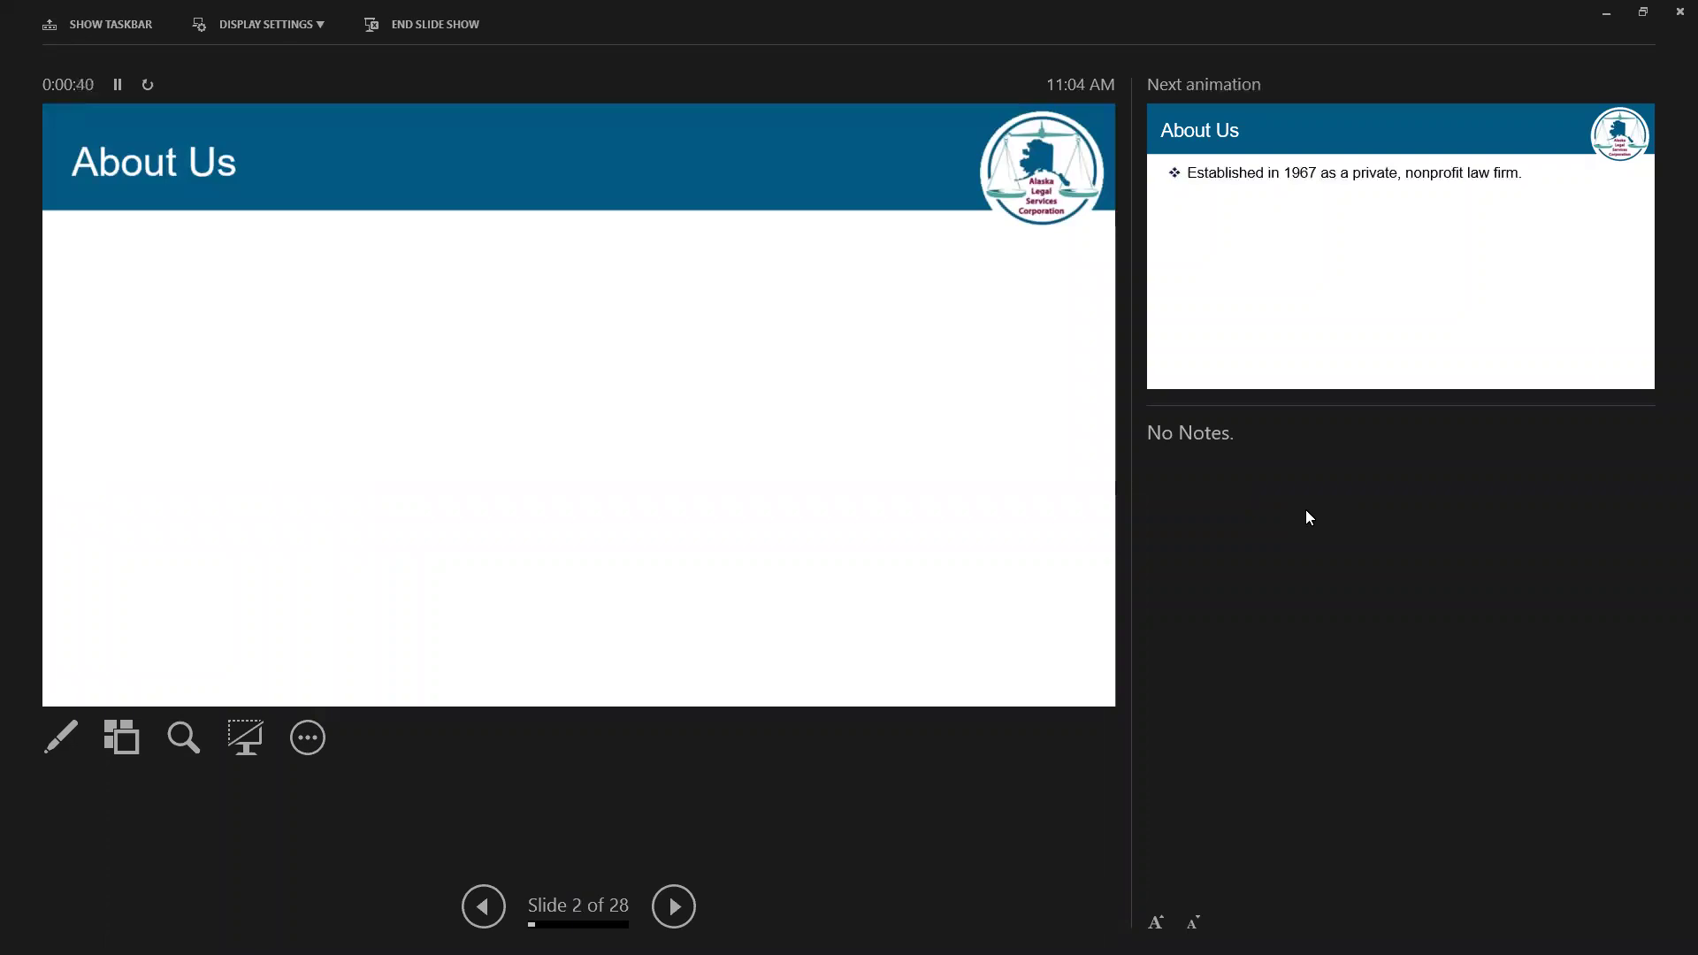
key("Right")
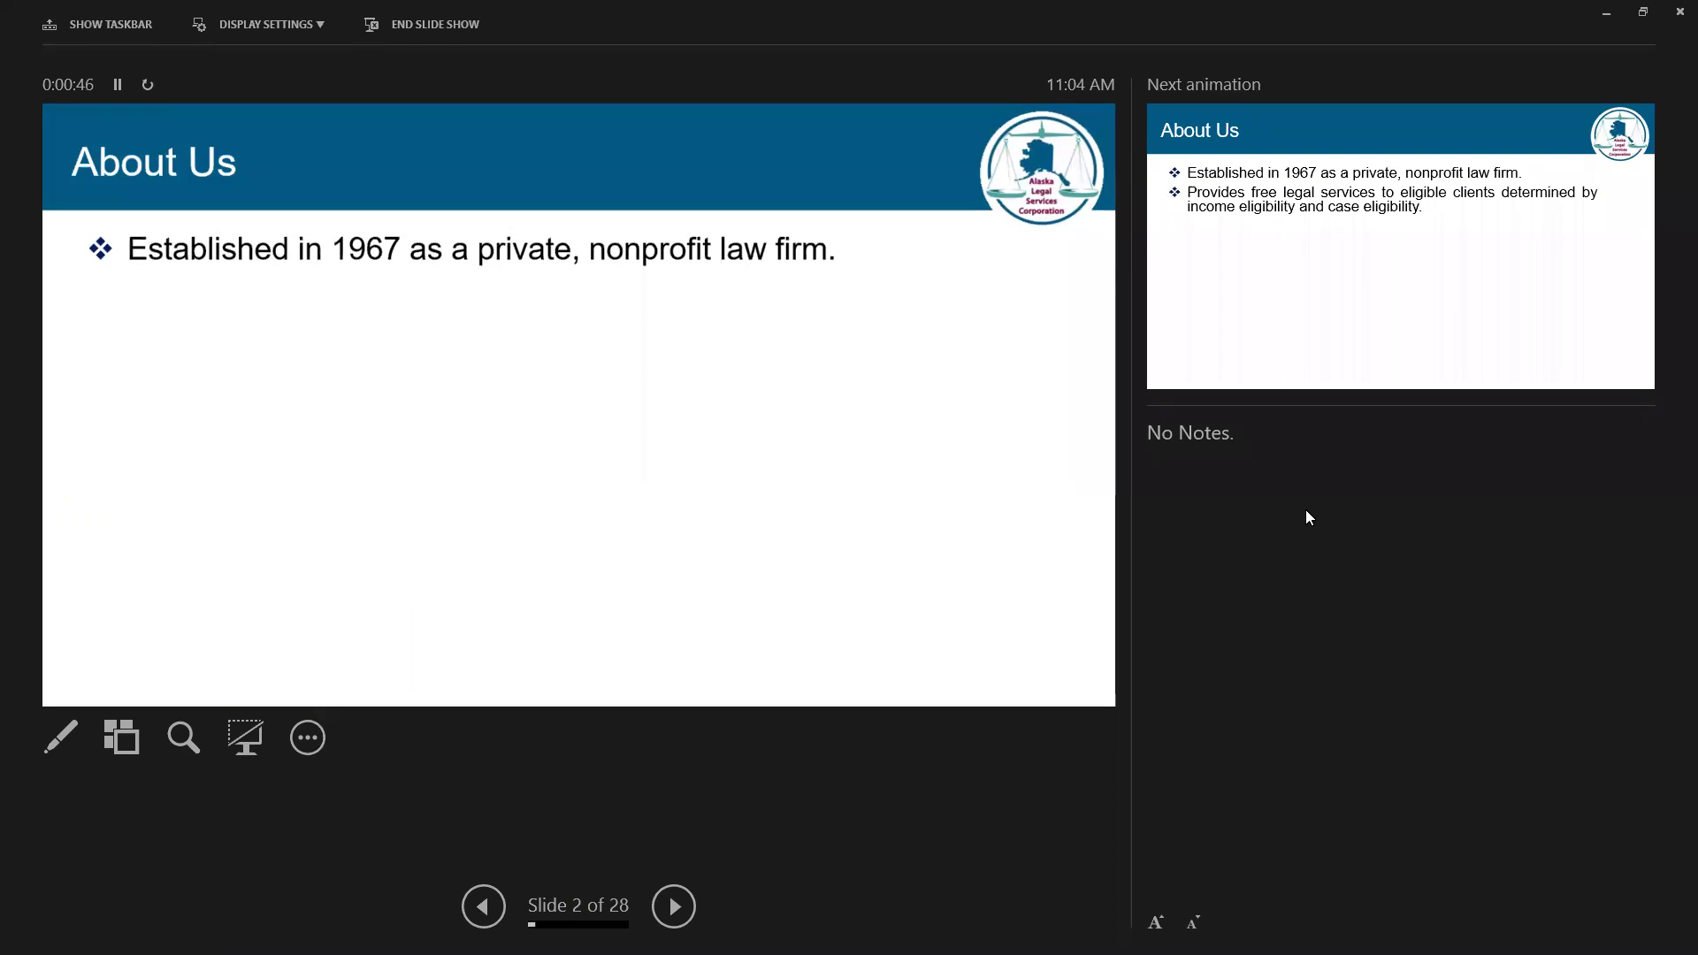
key("Right")
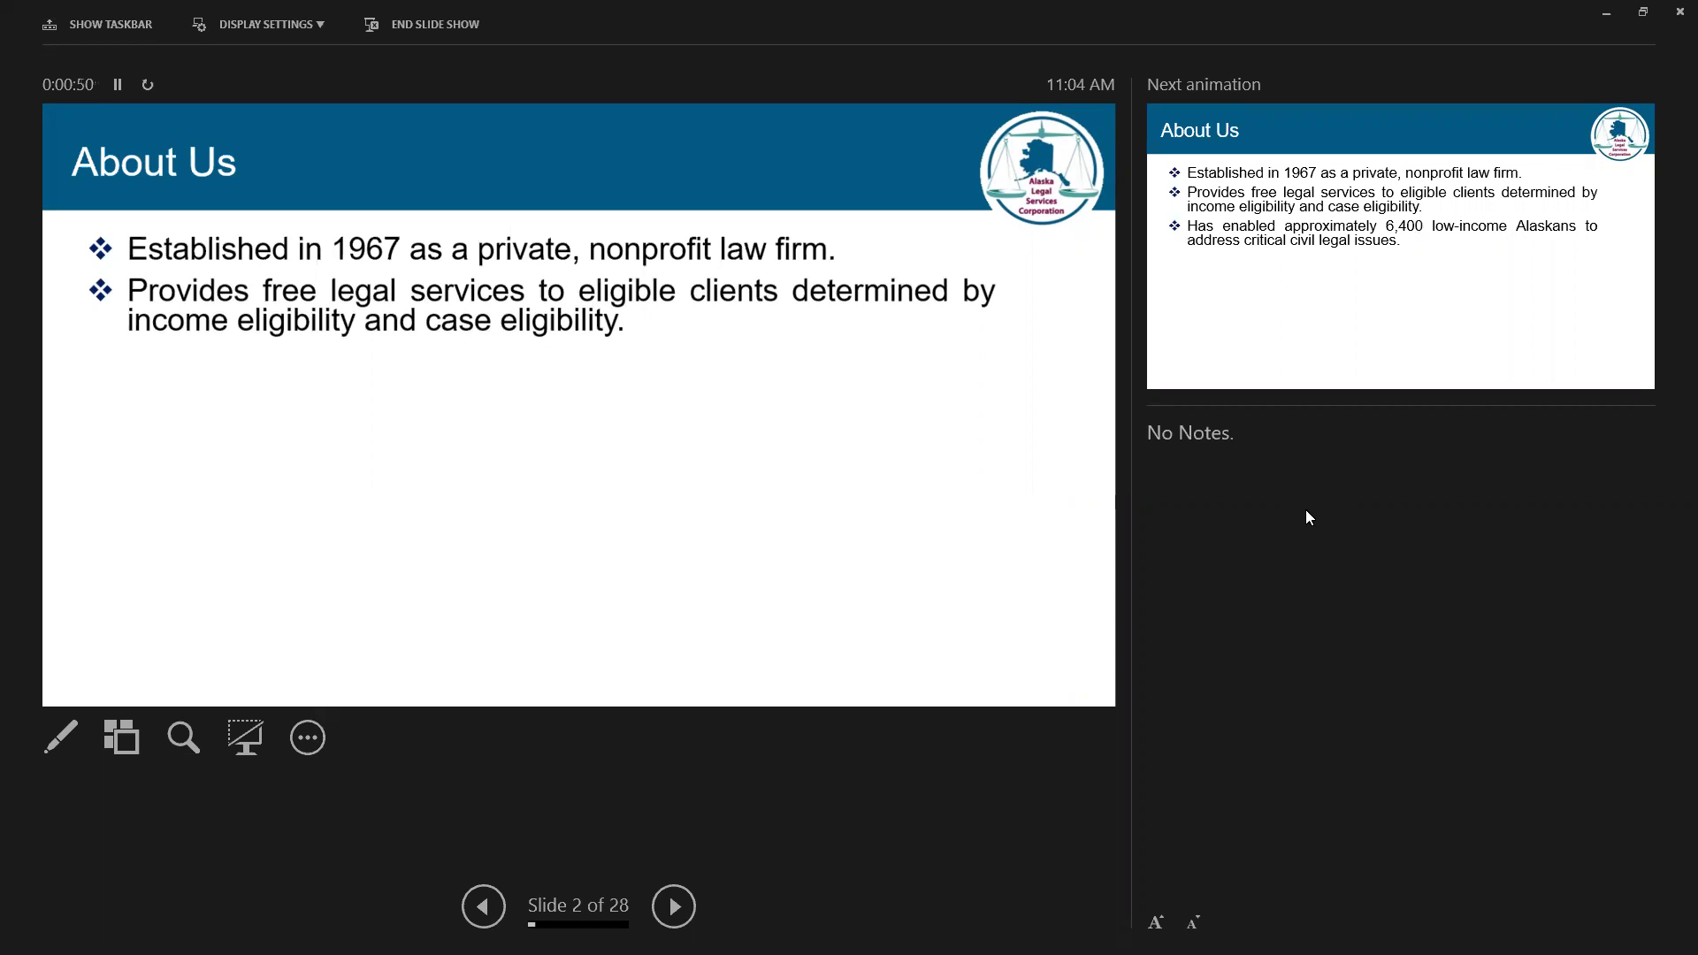
key("Right")
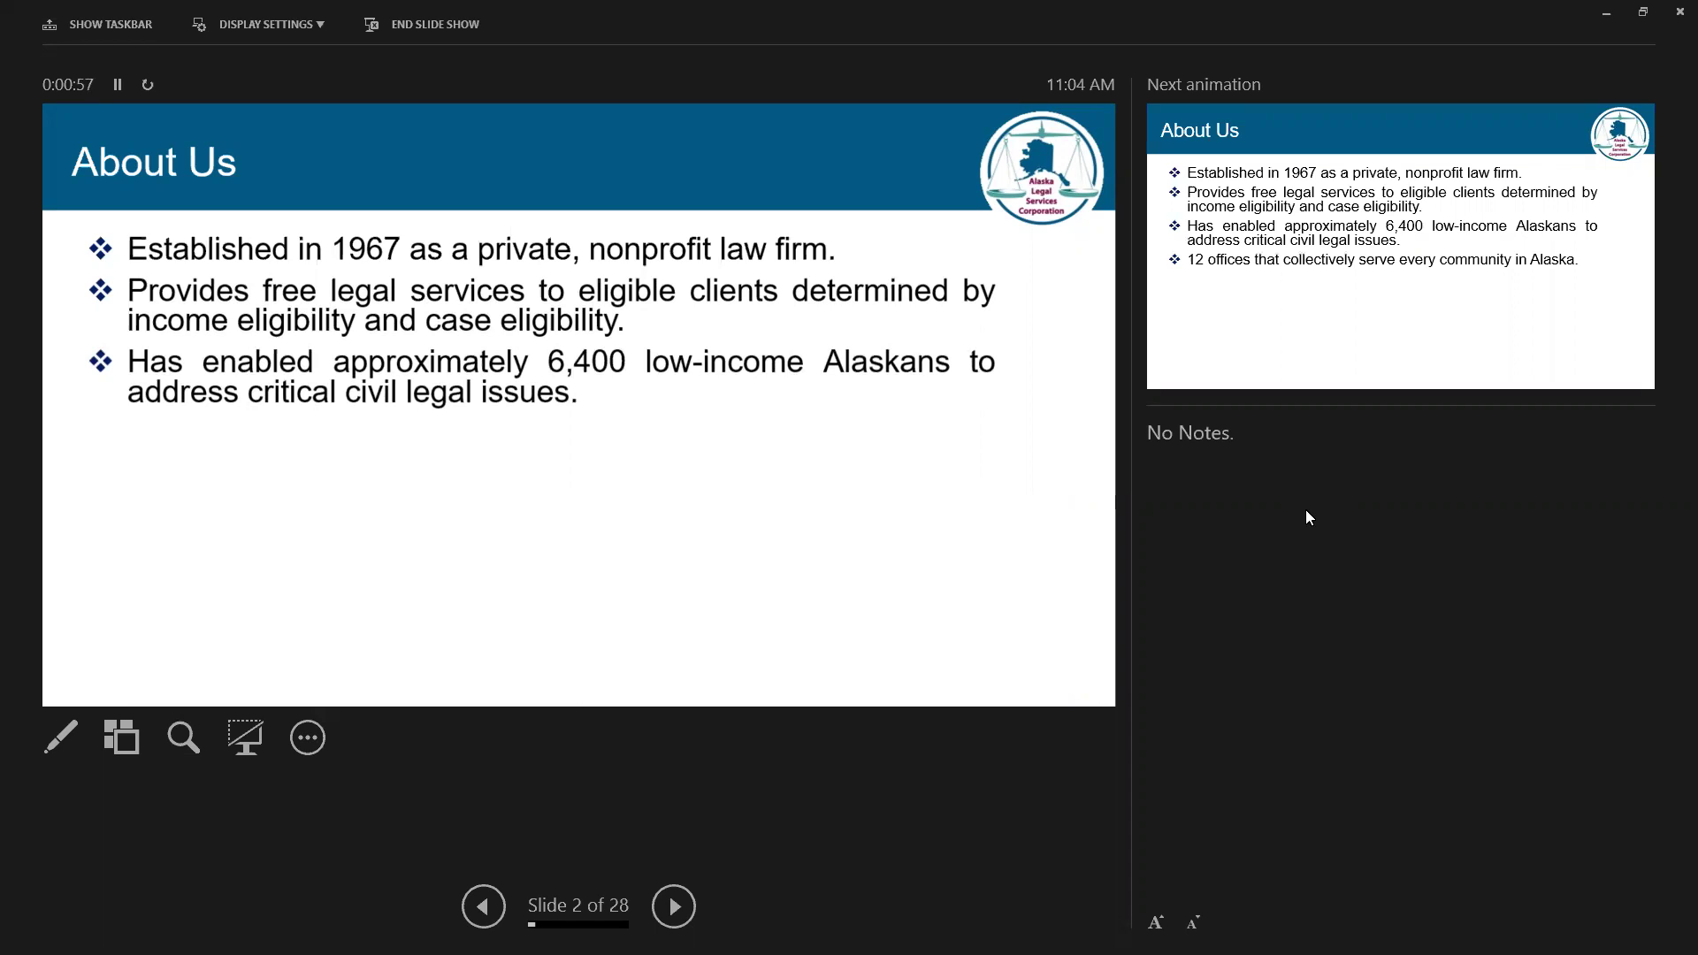
key("Right")
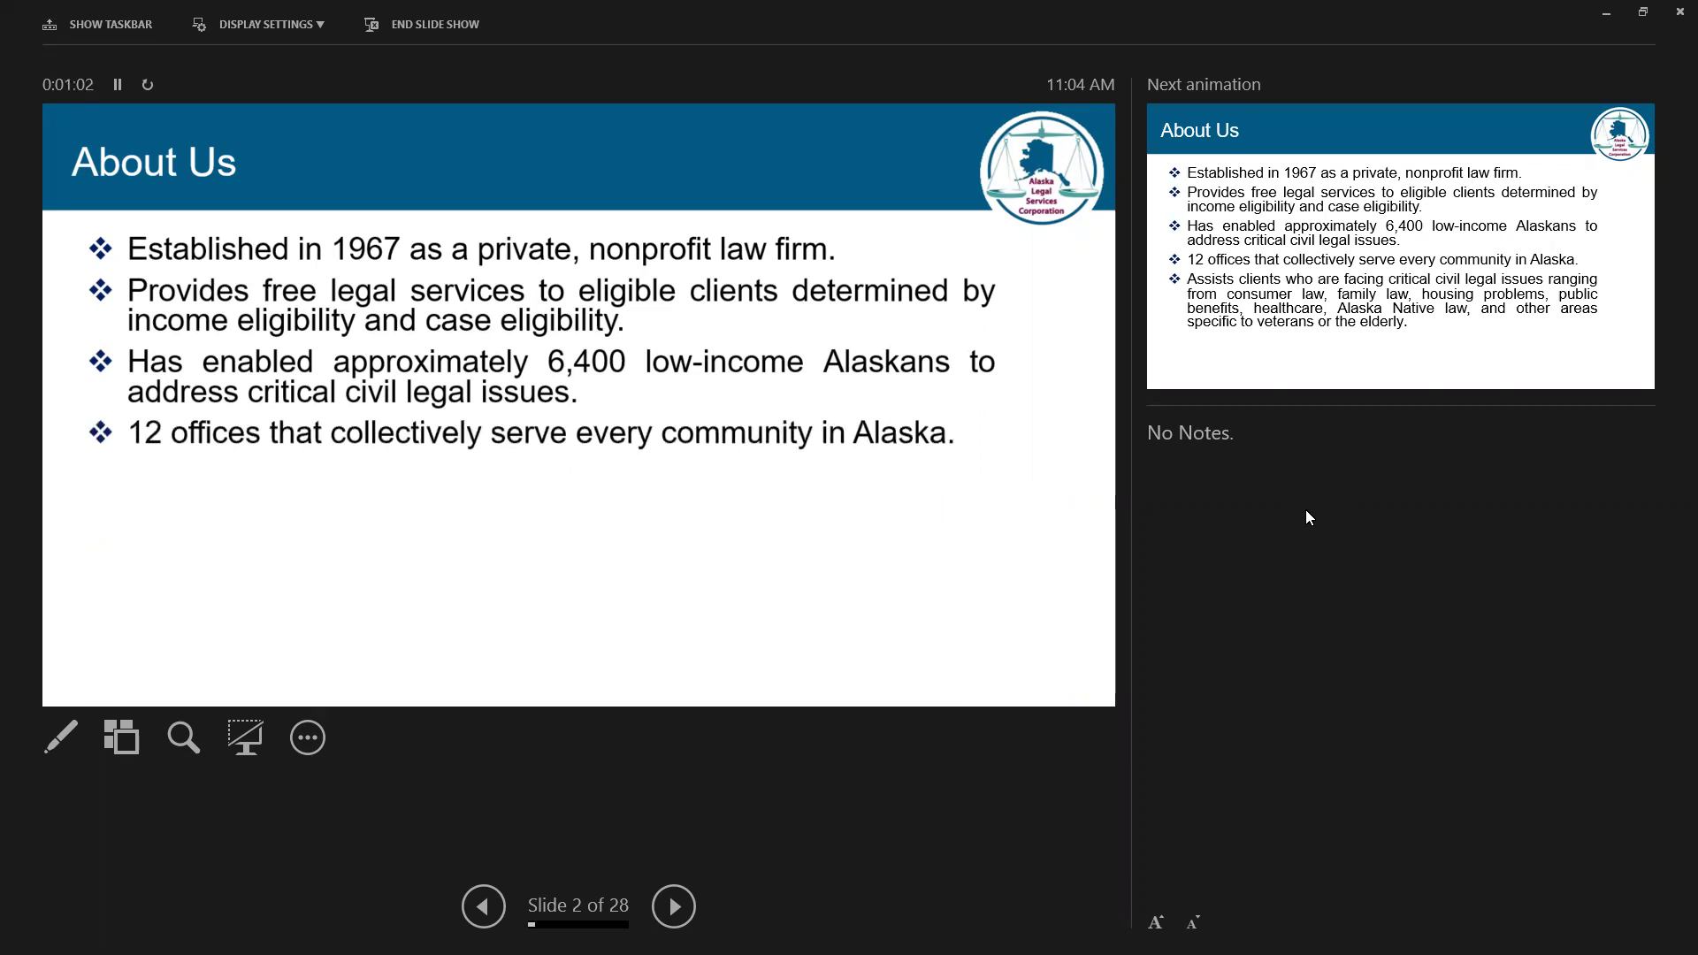
key("Right")
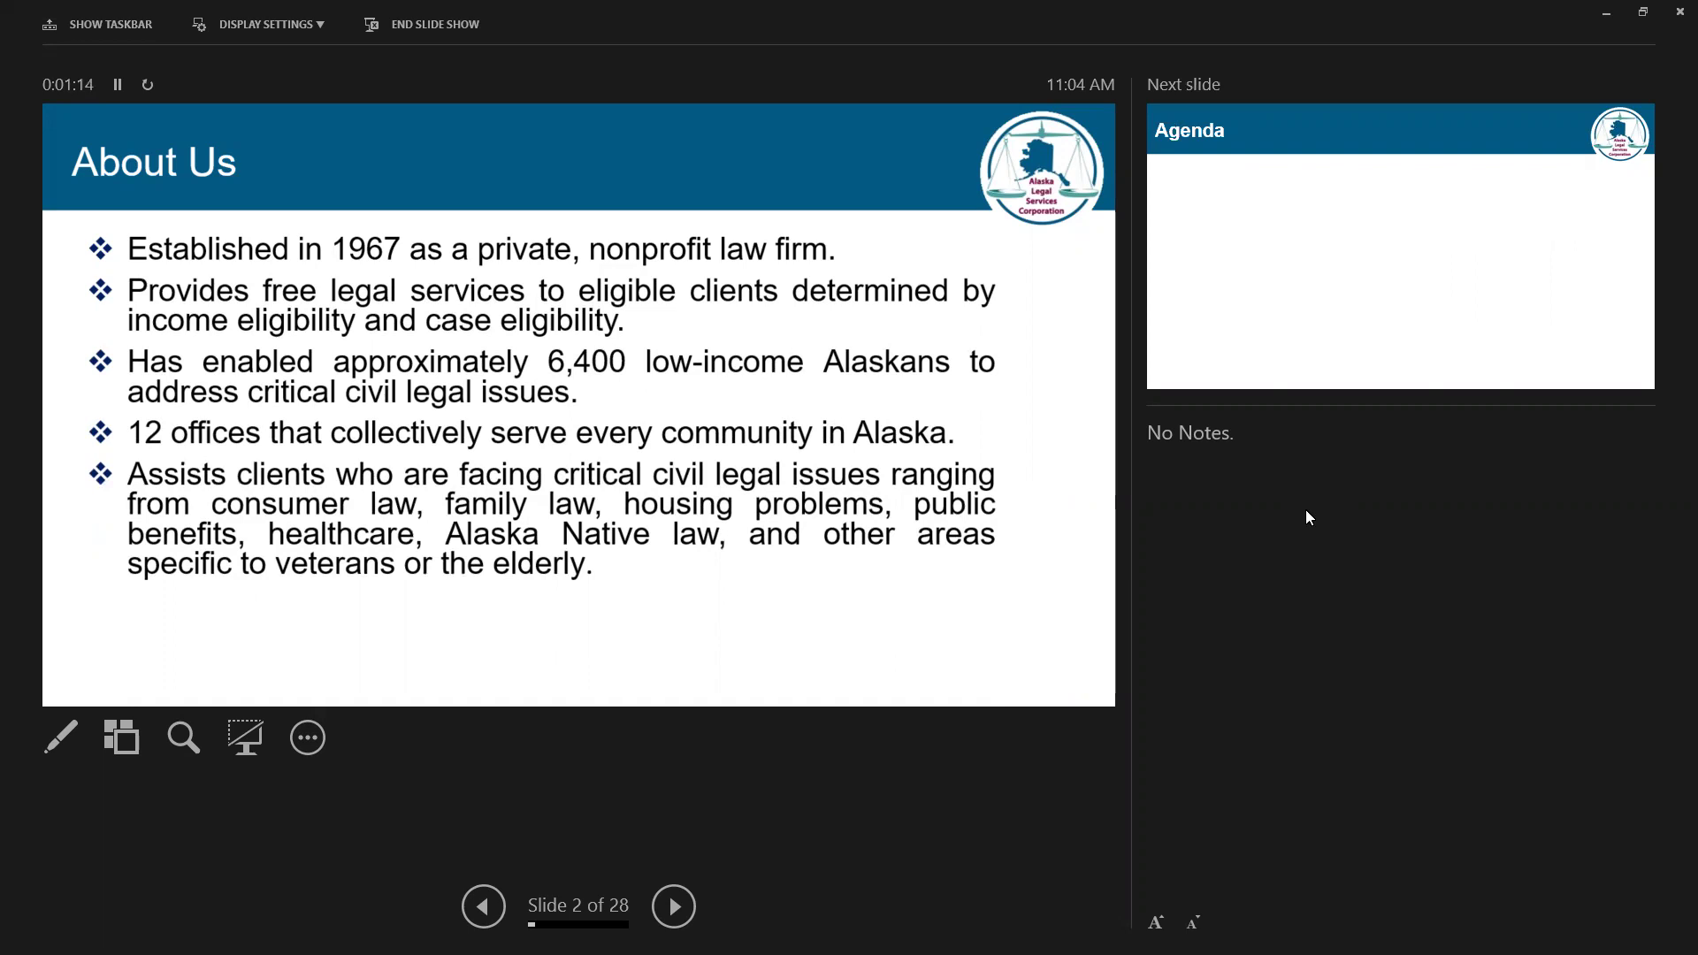
Step: Present the Agenda slide, revealing the eviction overview, Notice to Quit and improper notice defense topics
key("Right")
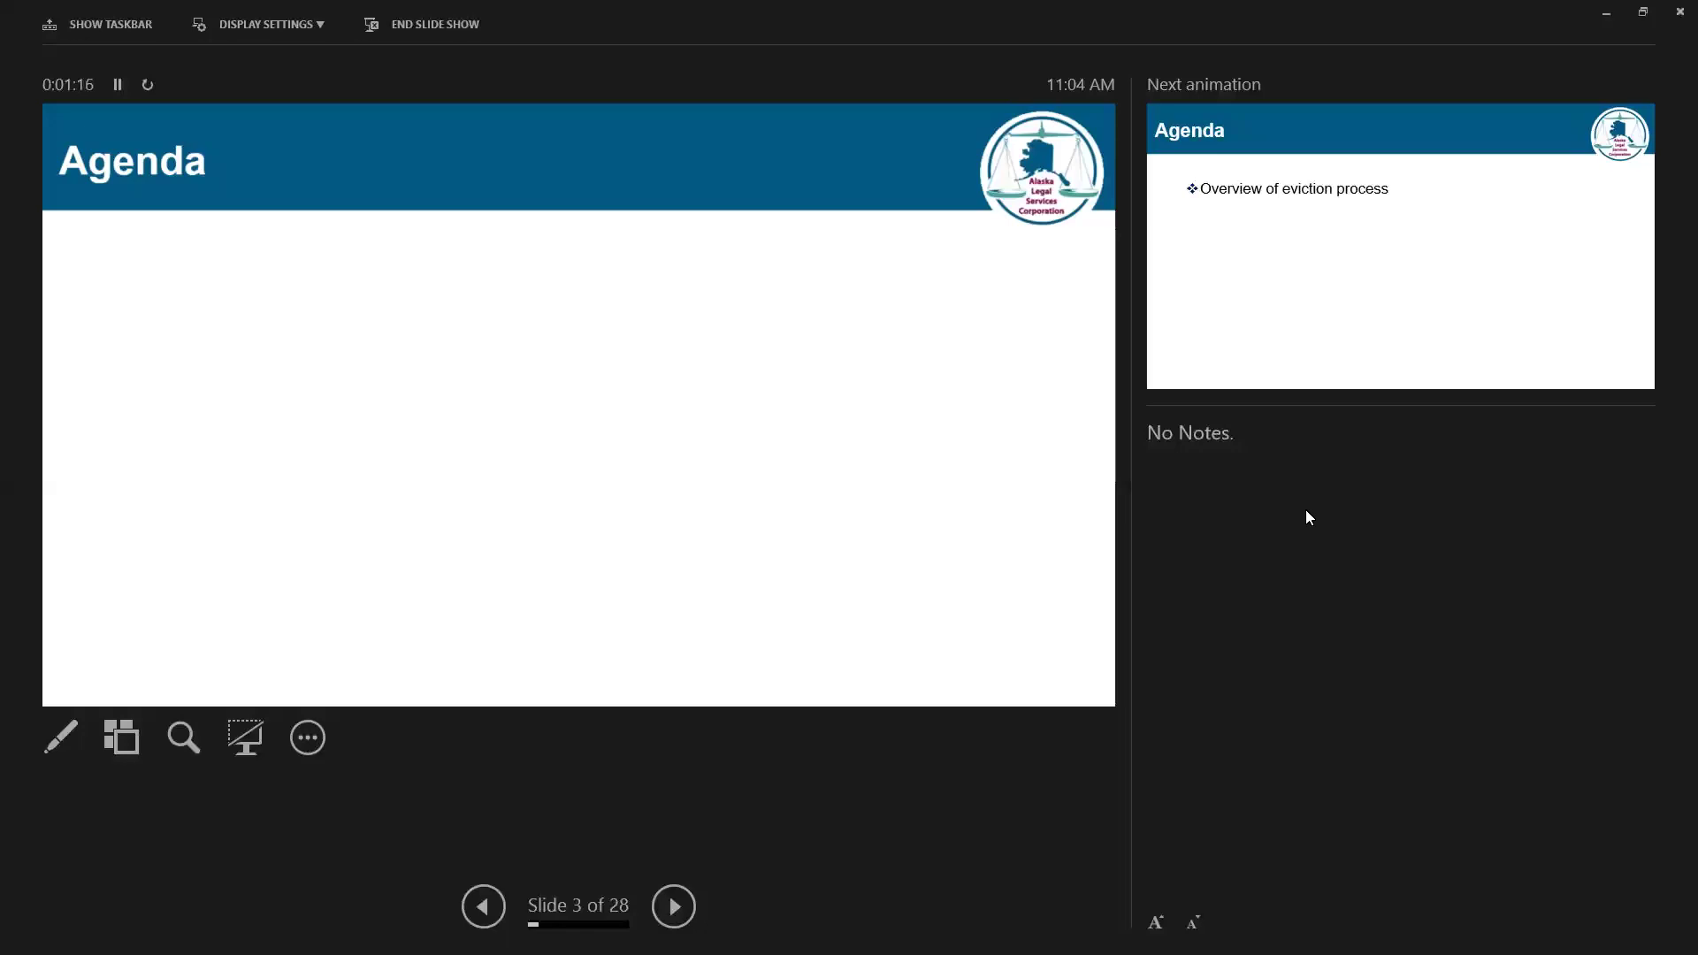
key("Right")
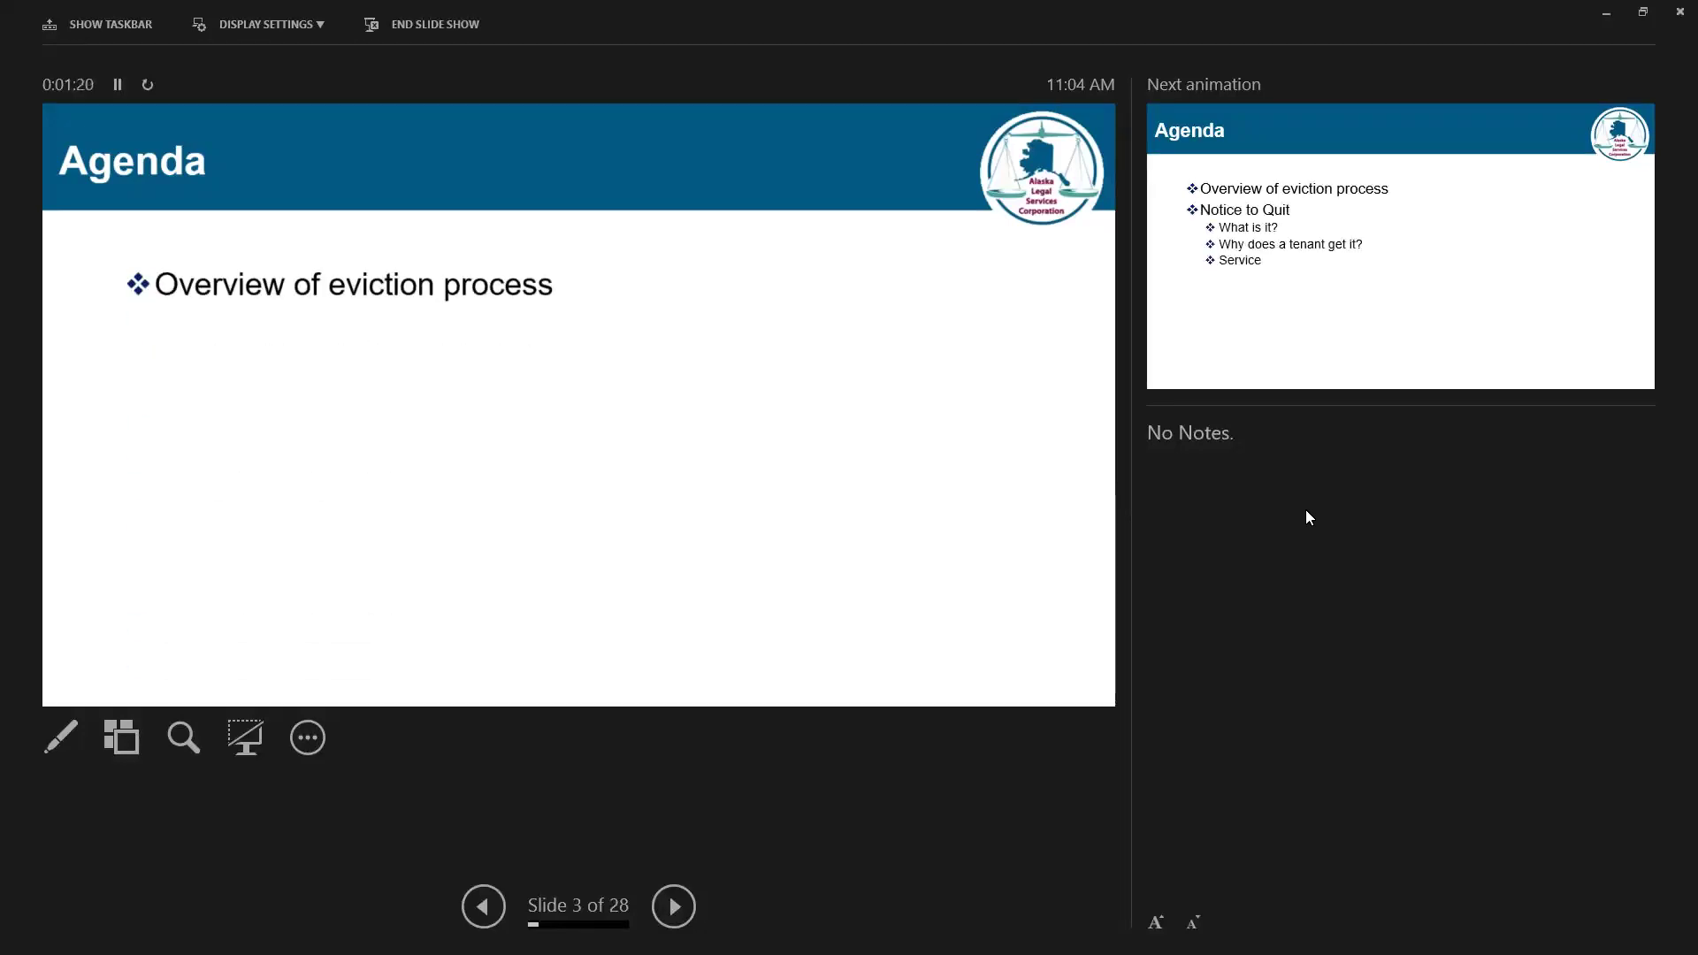
key("Right")
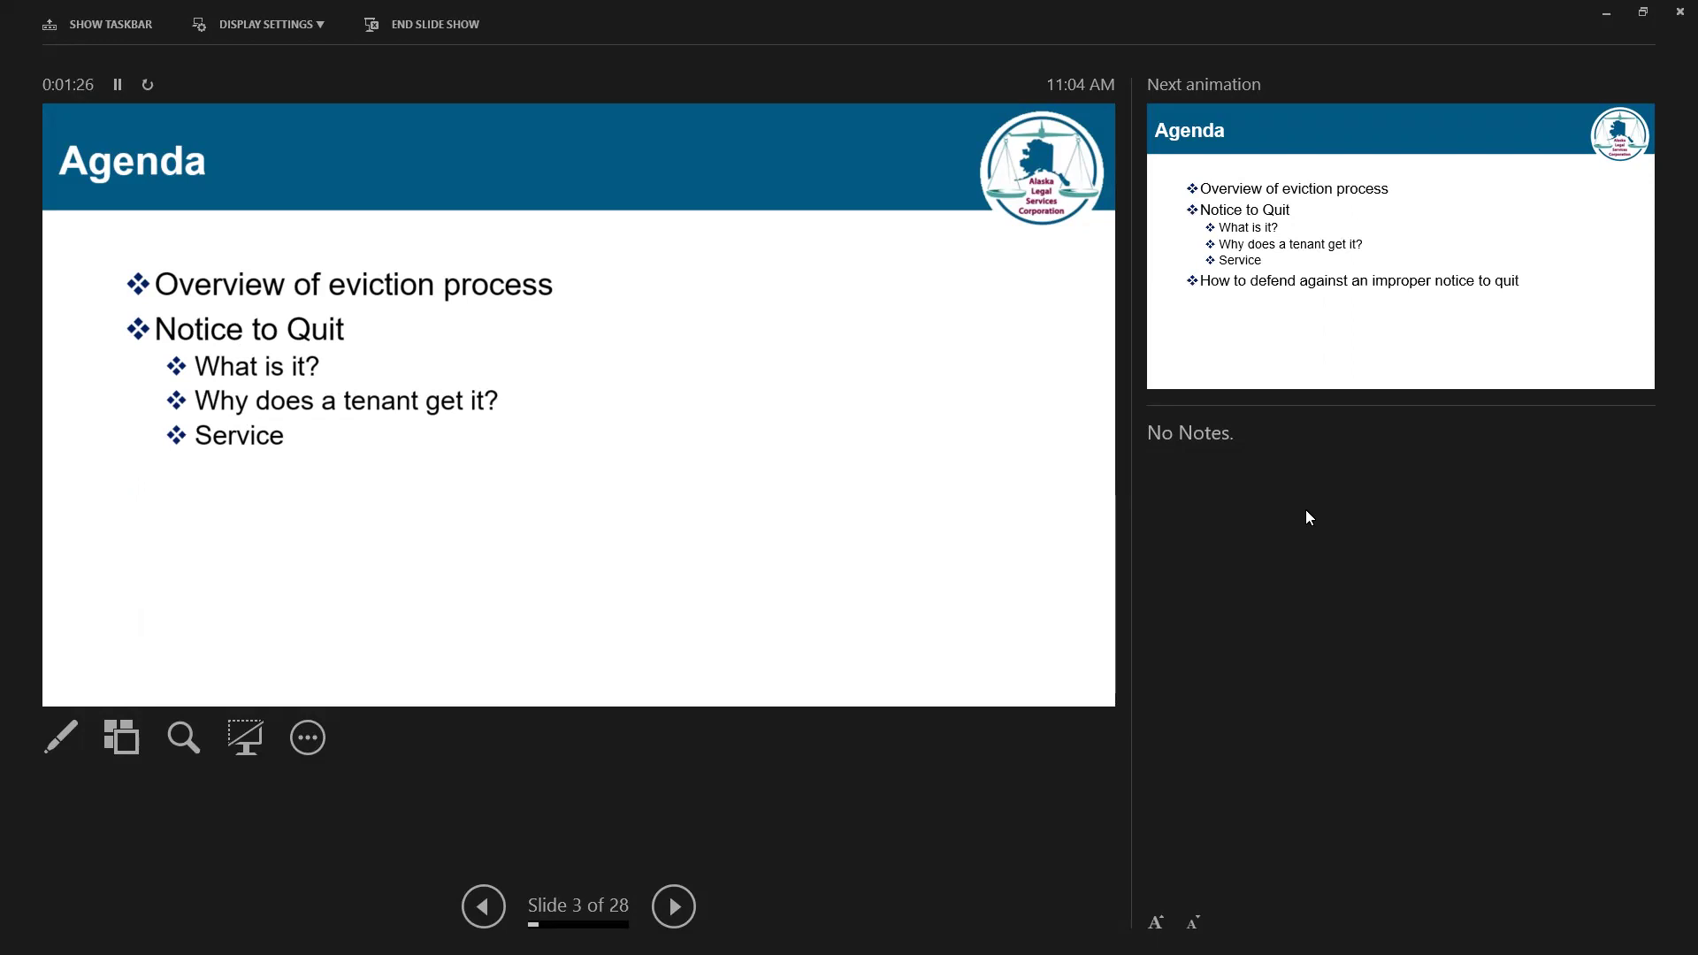
key("Right")
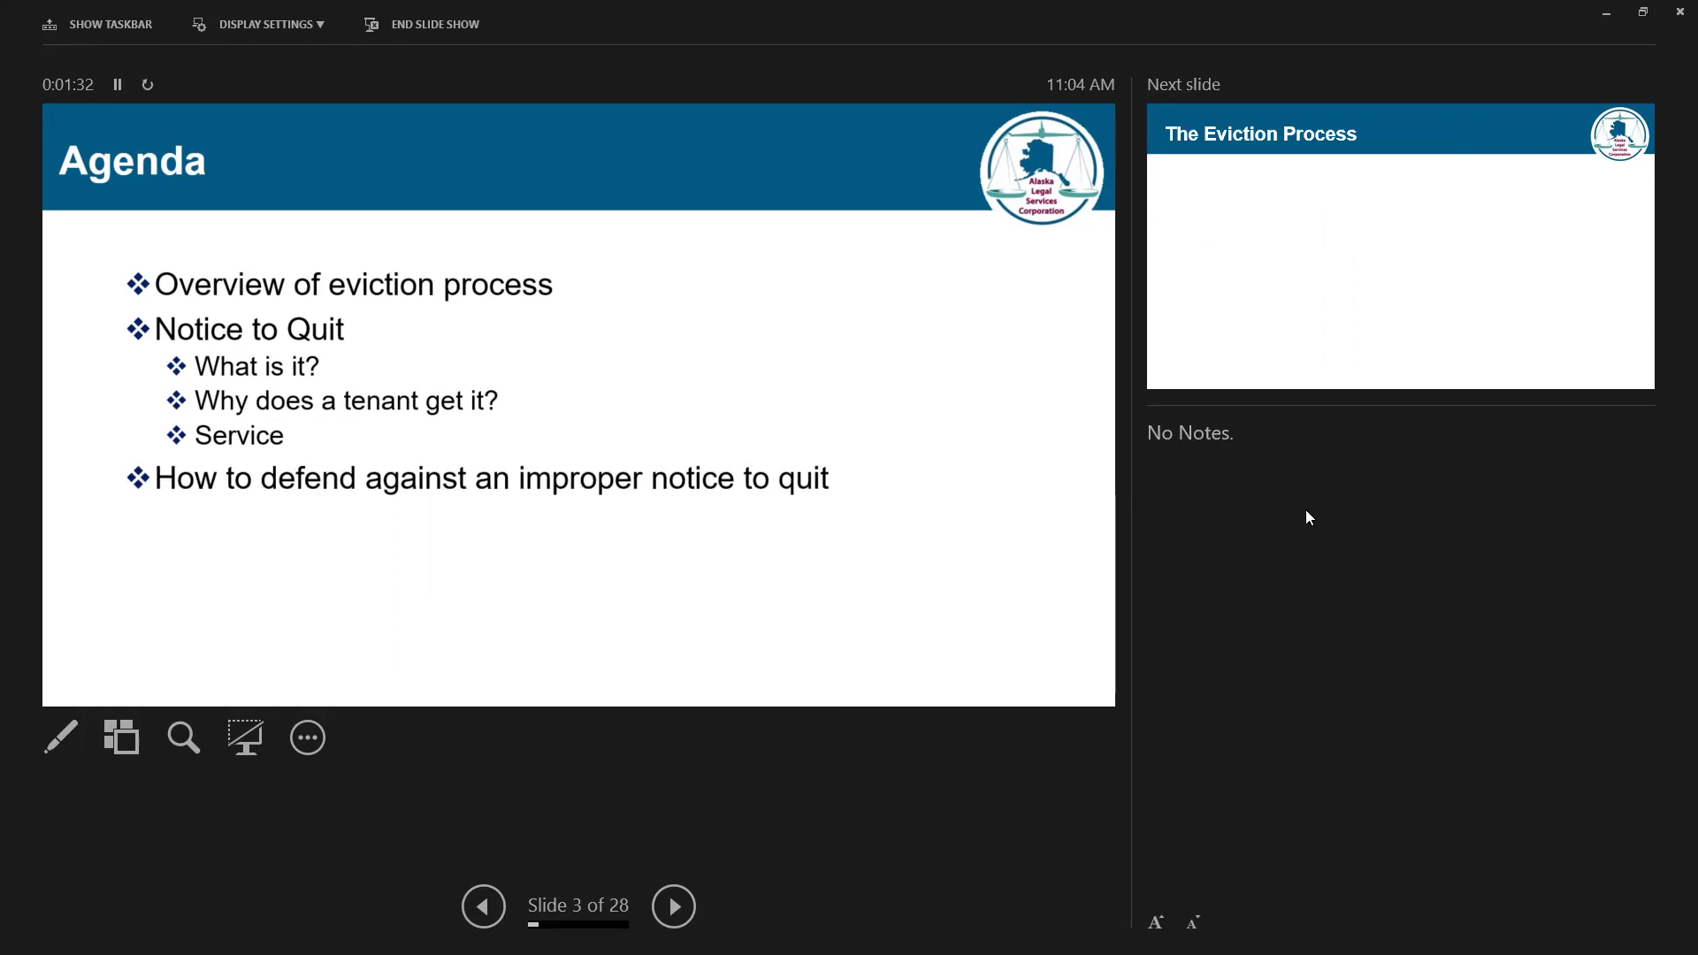
Step: Present the first Eviction Process slide, revealing the timeline through Tenant fails to vacate
key("Right")
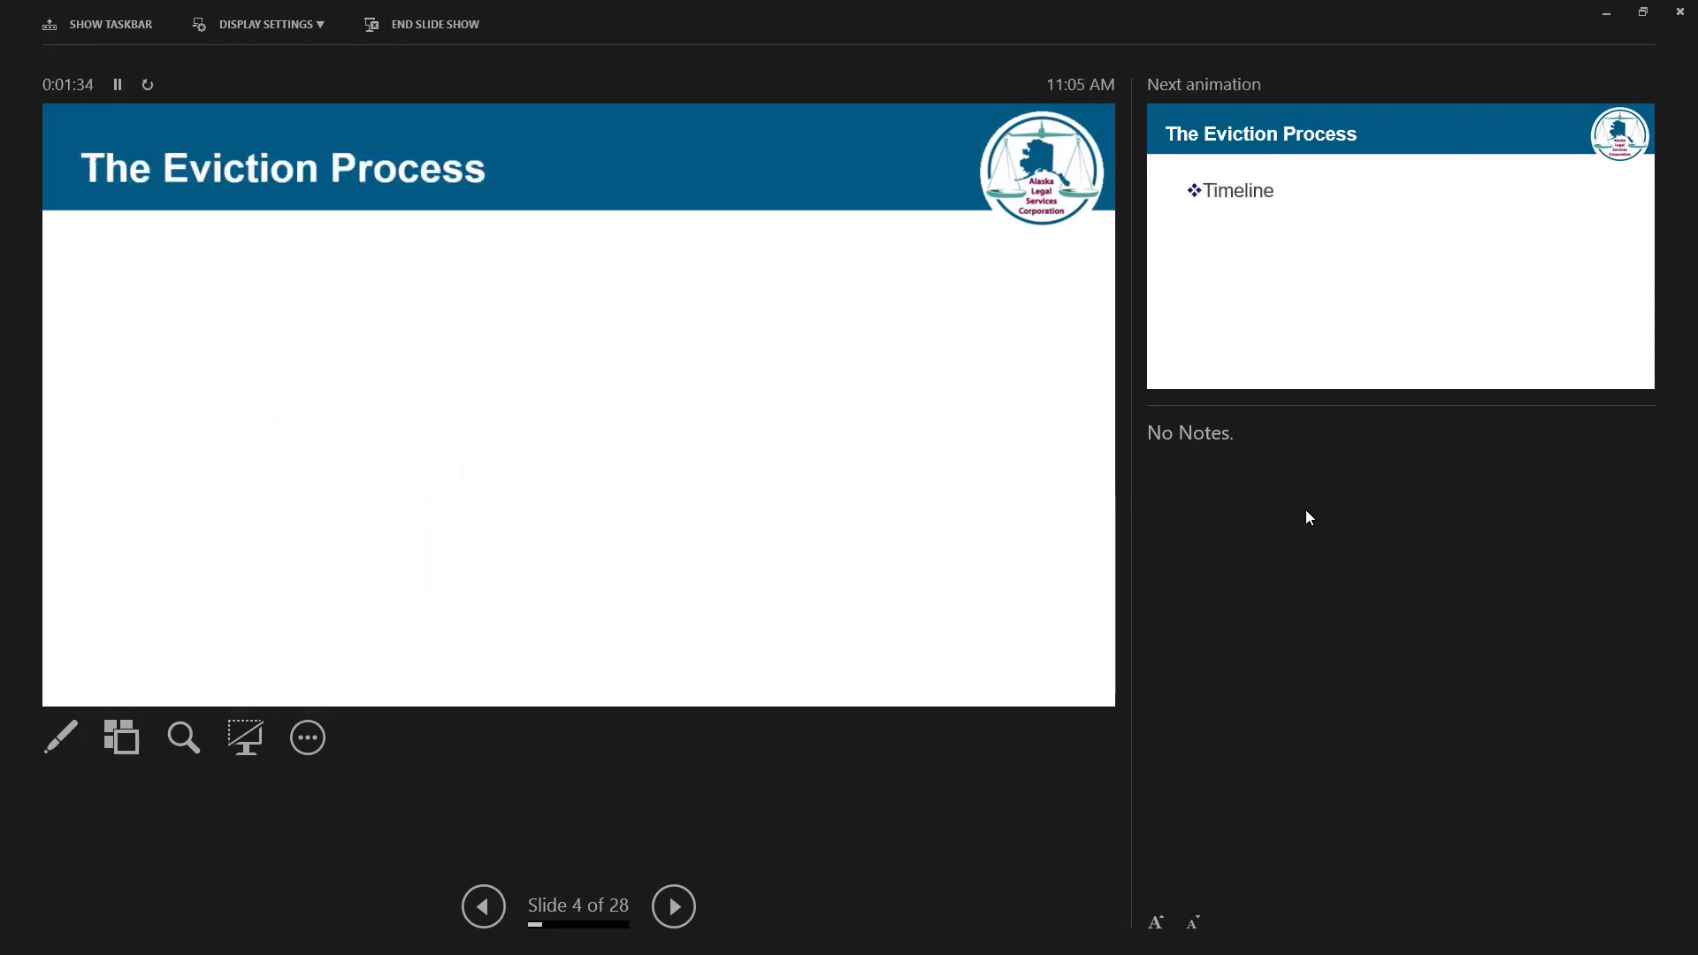
key("Right")
key("Right")
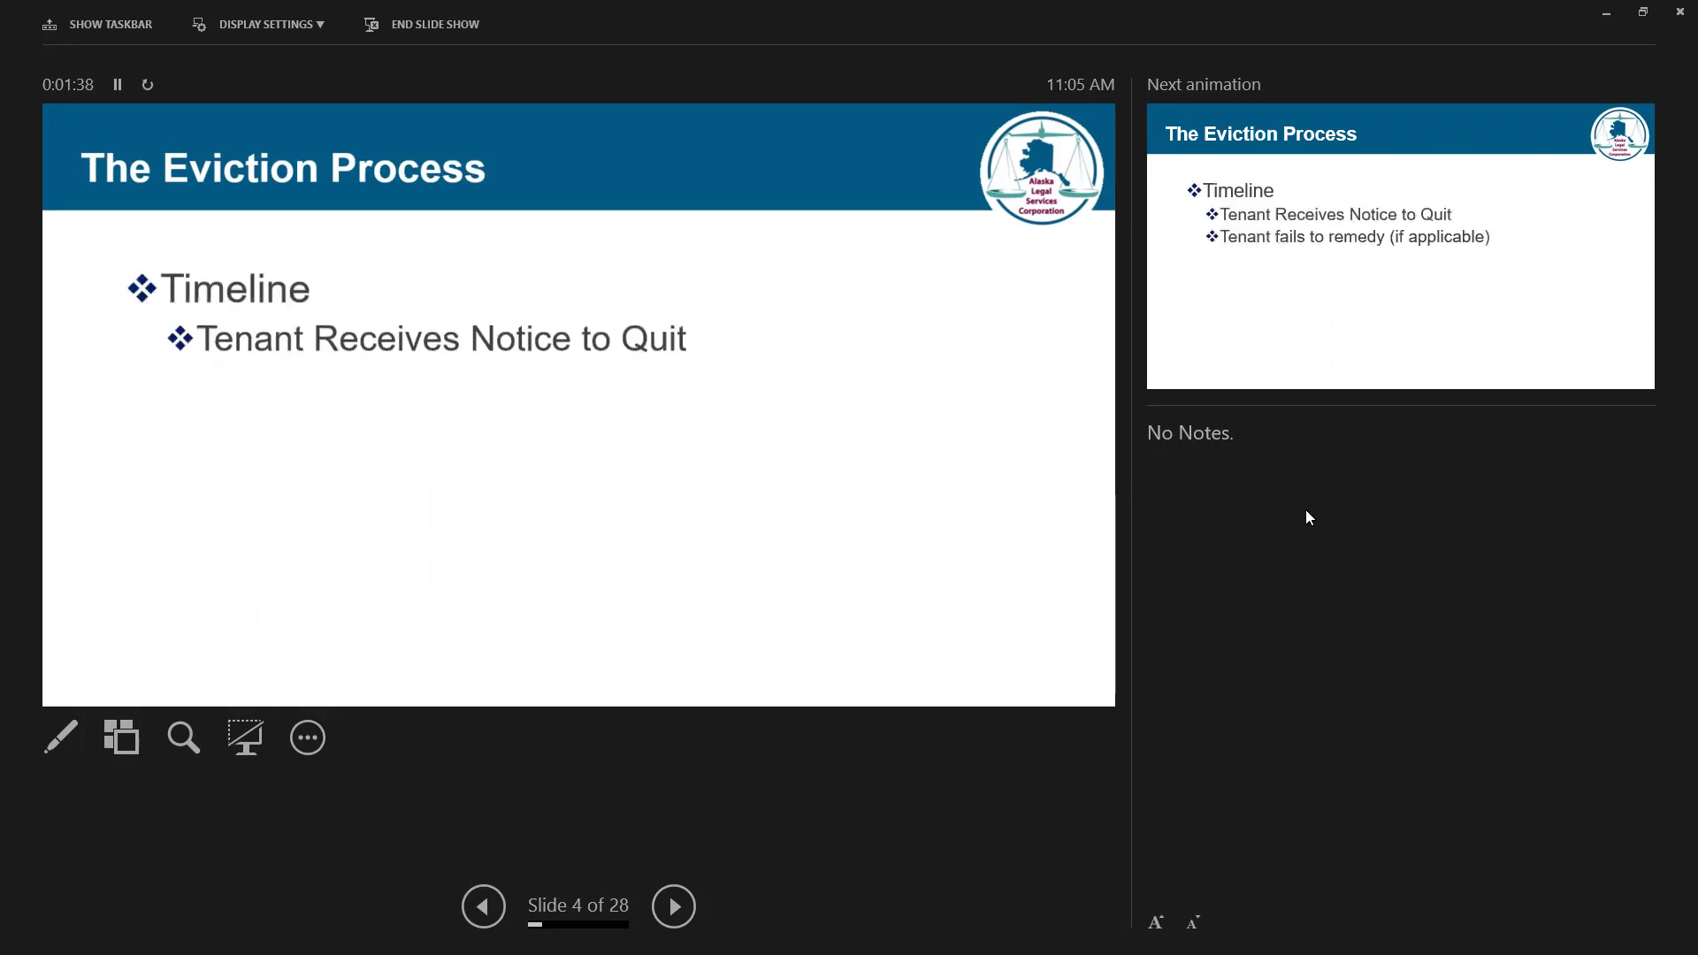
key("Right")
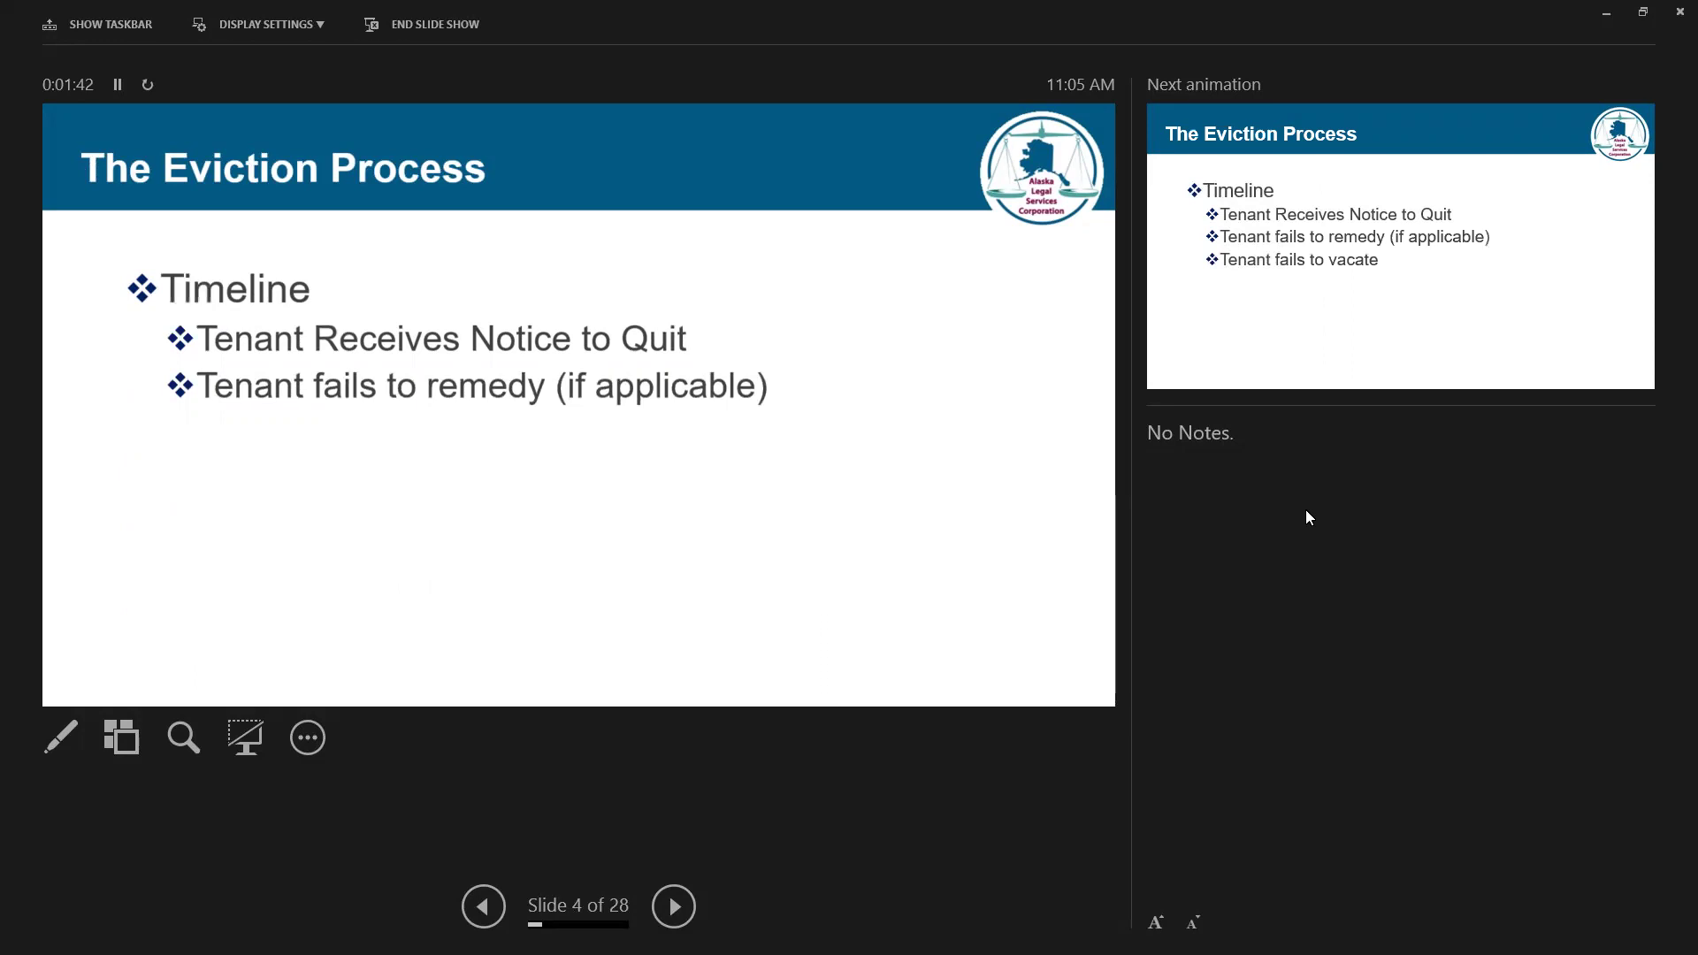
key("Right")
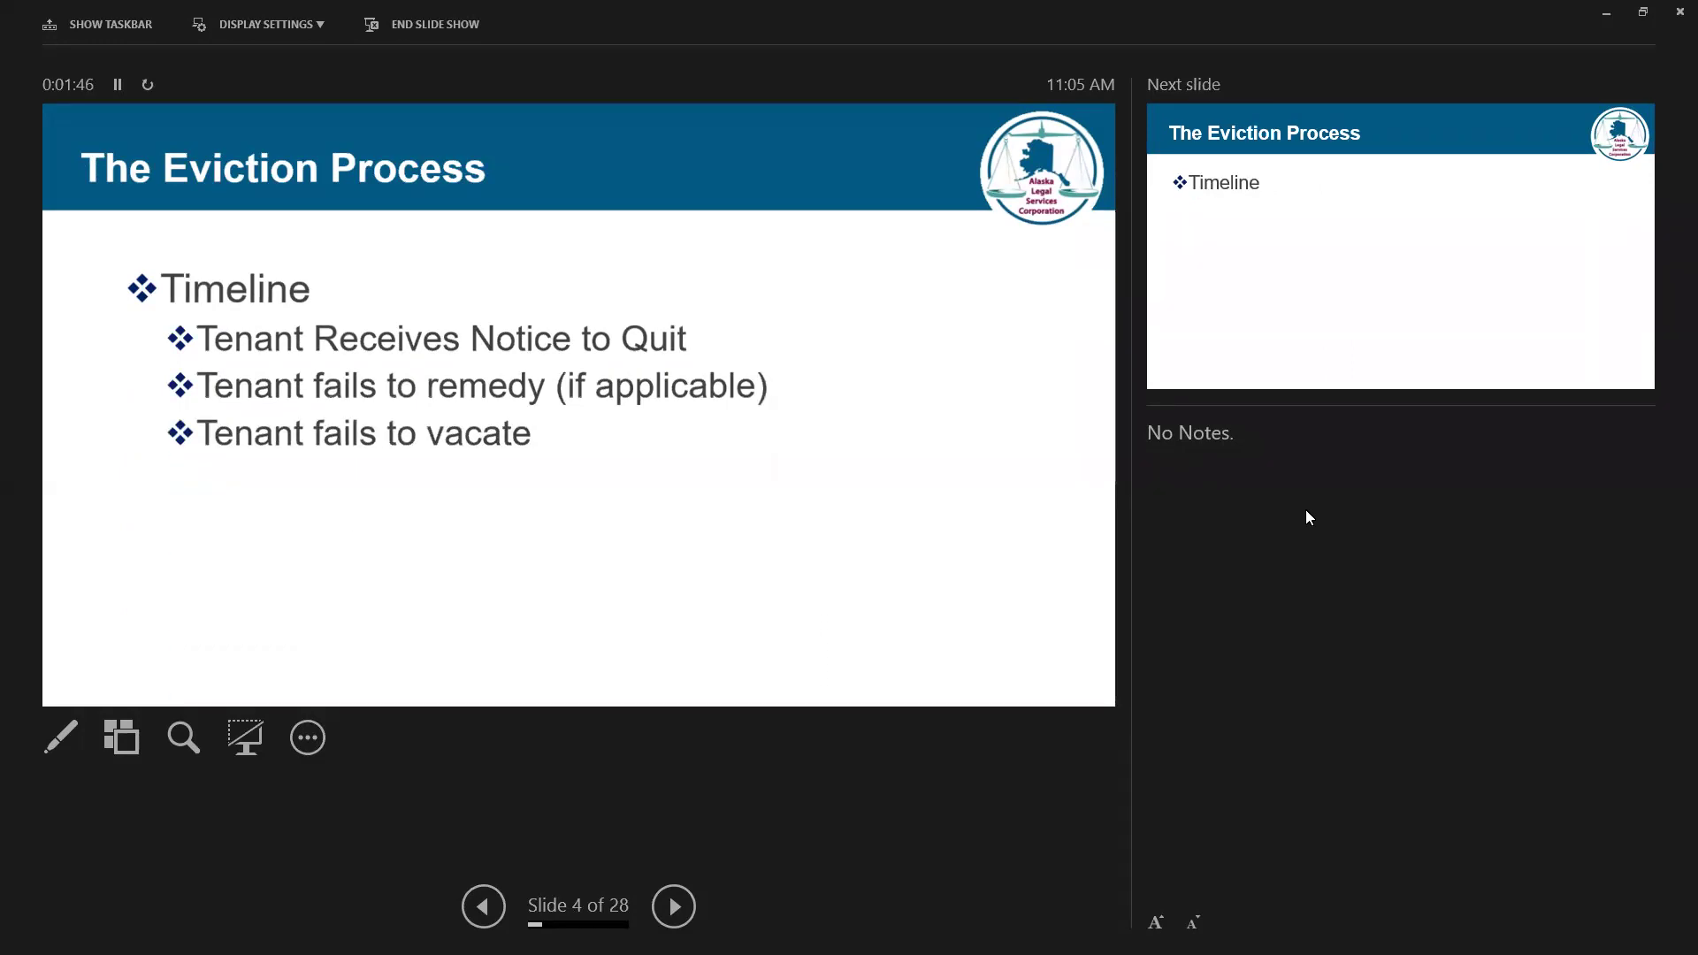
Step: Present the second Eviction Process slide, revealing the FED complaint and time-to-vacate bullets
key("Right")
key("Right")
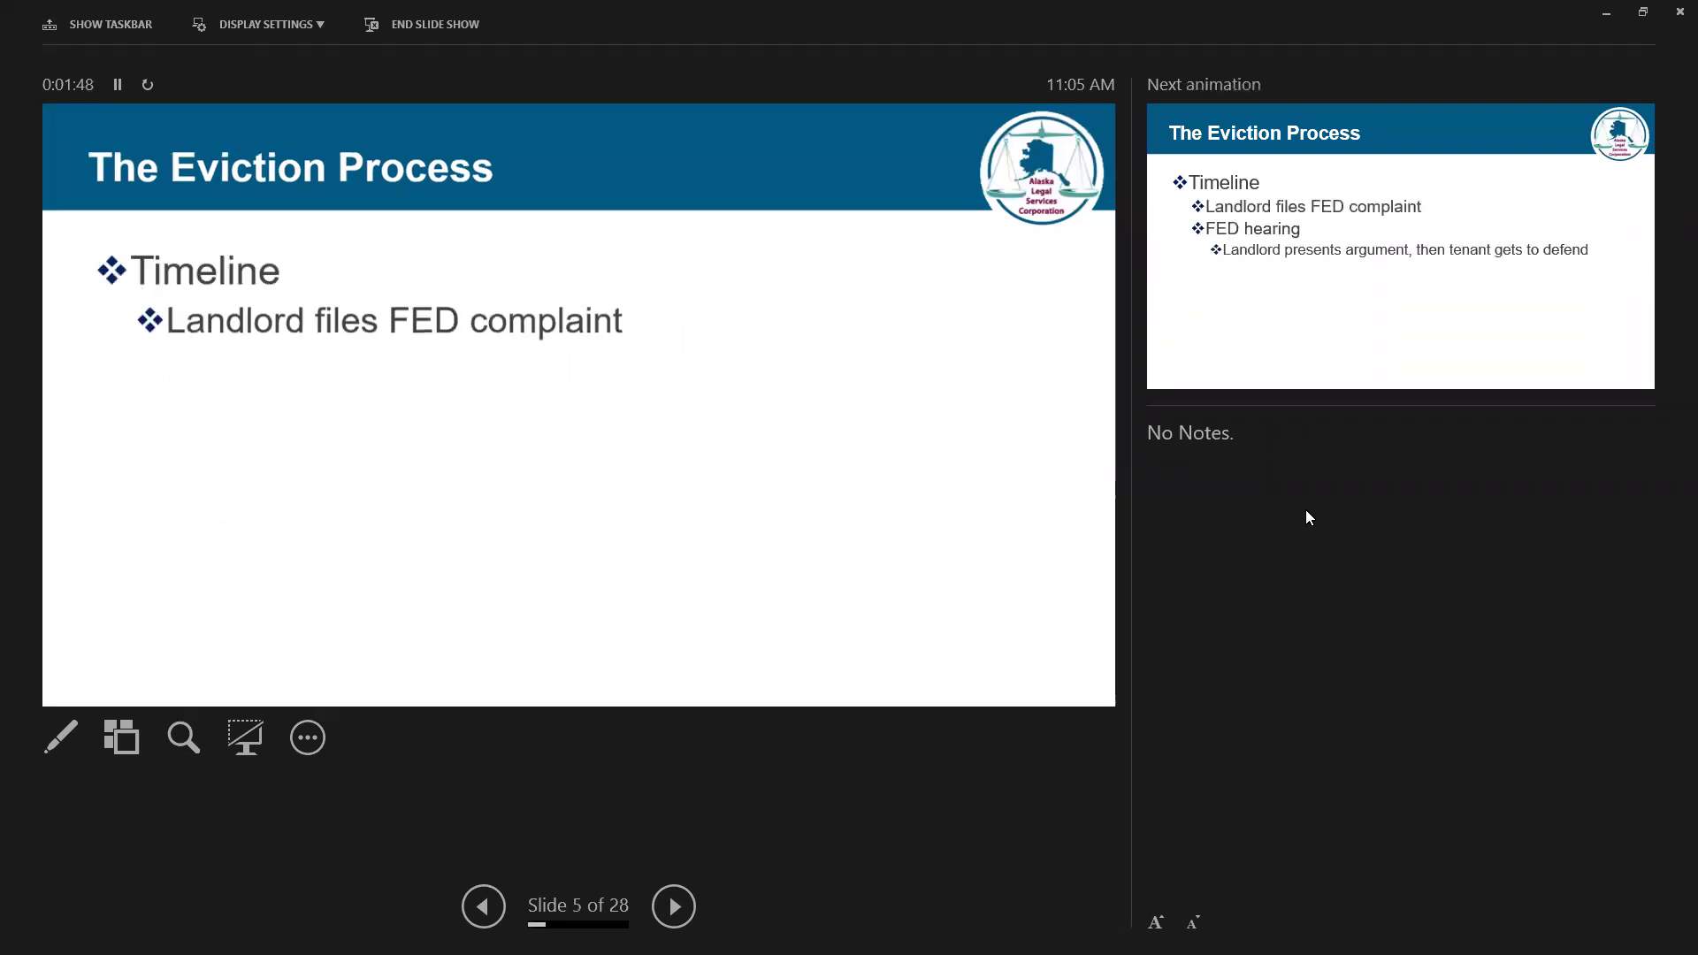
key("Right")
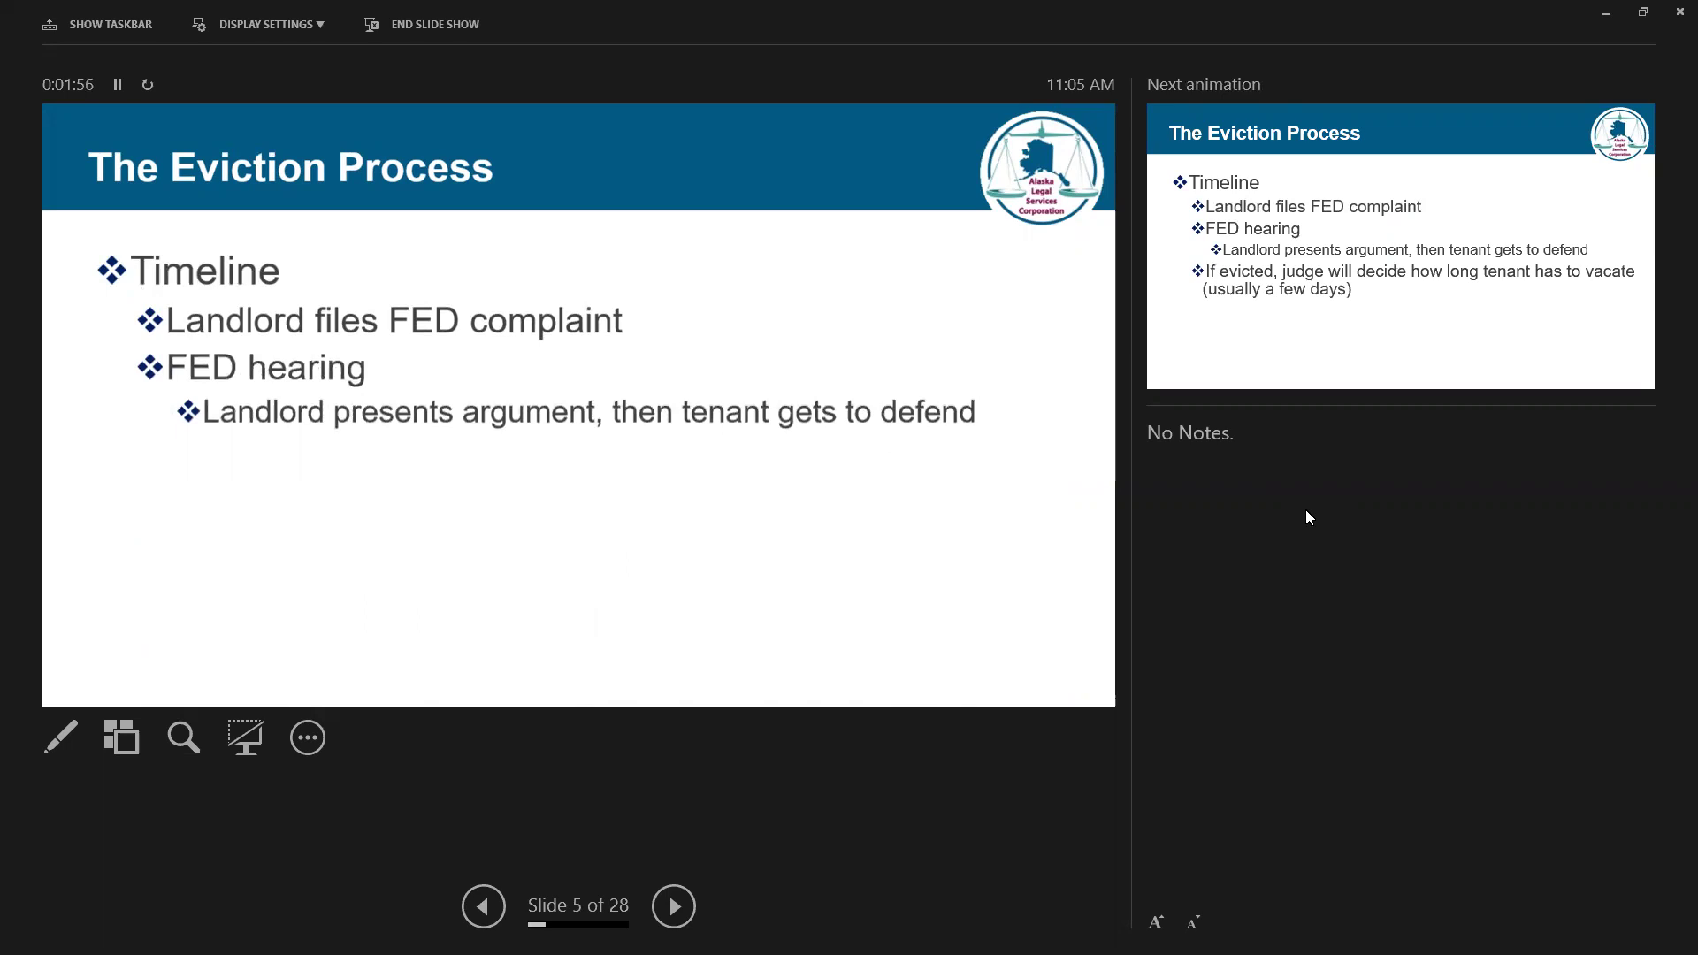
key("Right")
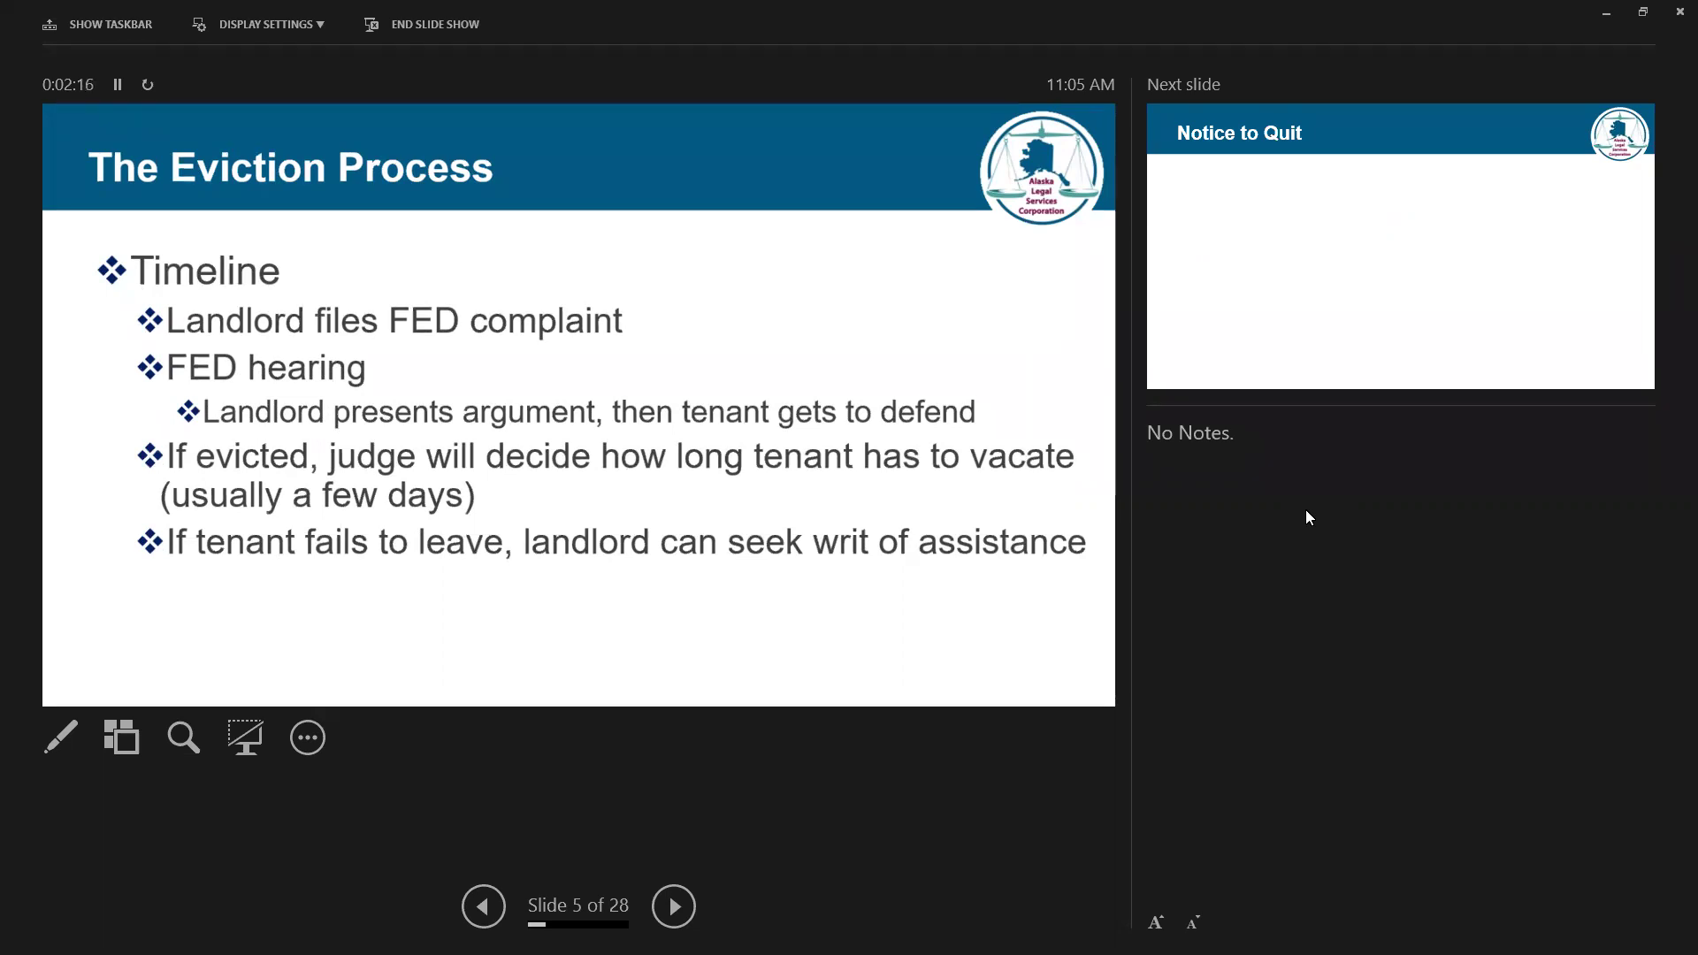
Step: Reveal the written notice definition, cure, forcible entry and prerequisite bullets, then reach the why-notices slide
key("Right")
key("Right")
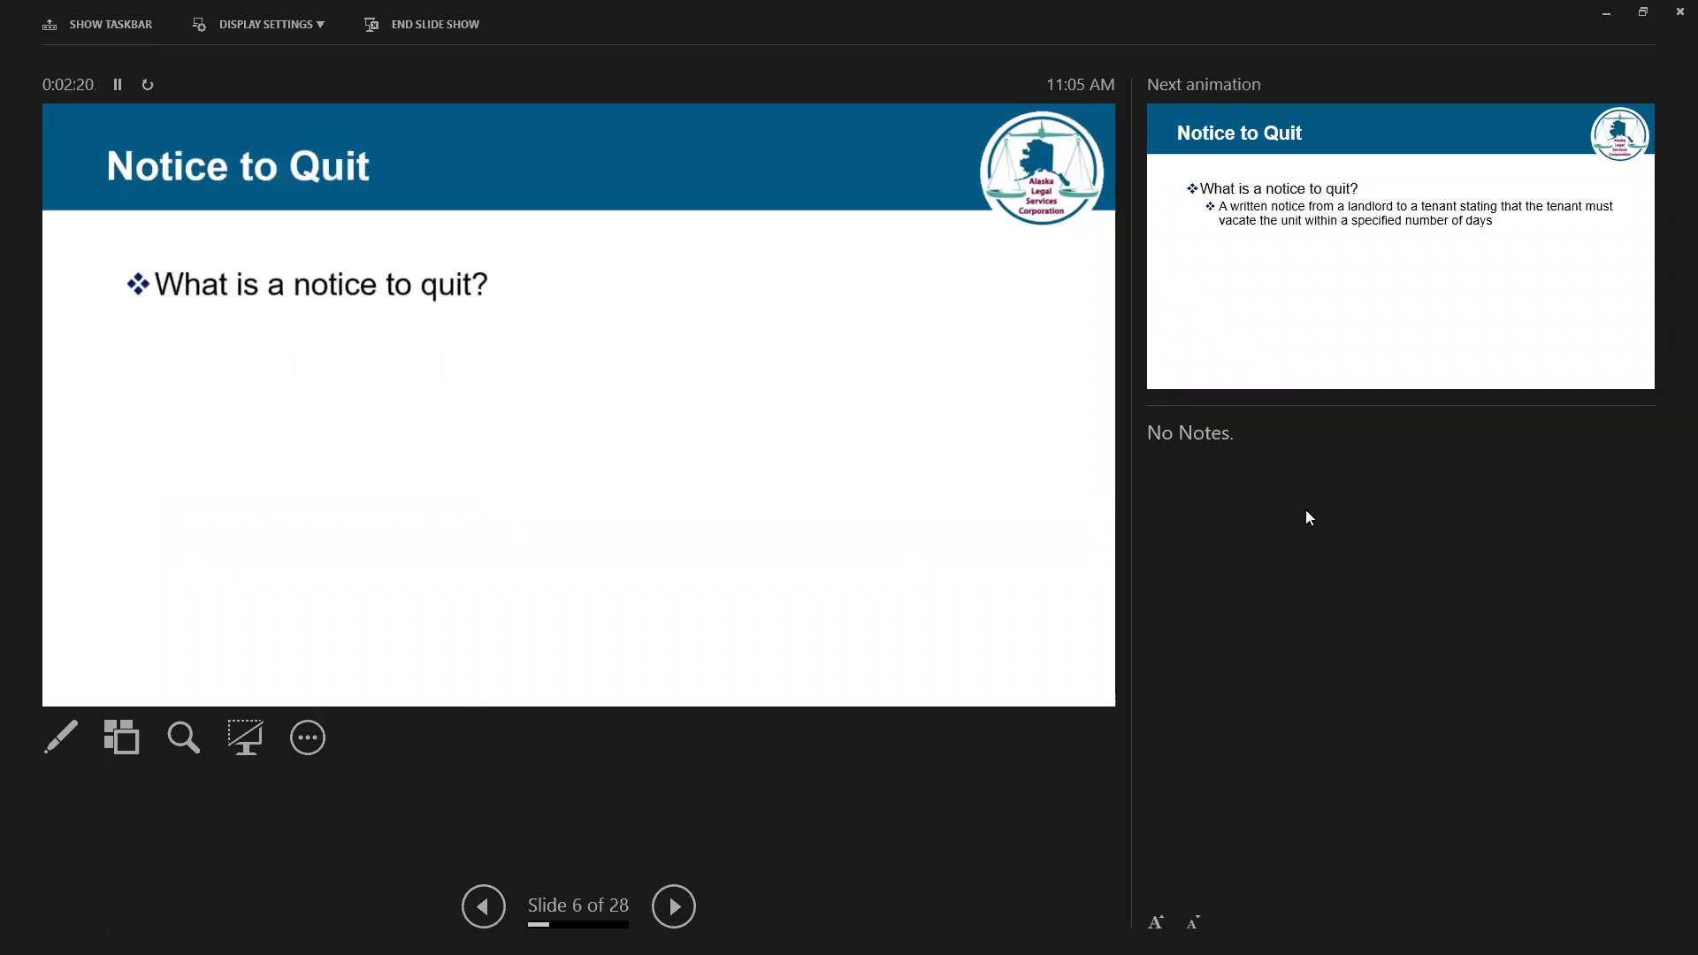
key("Right")
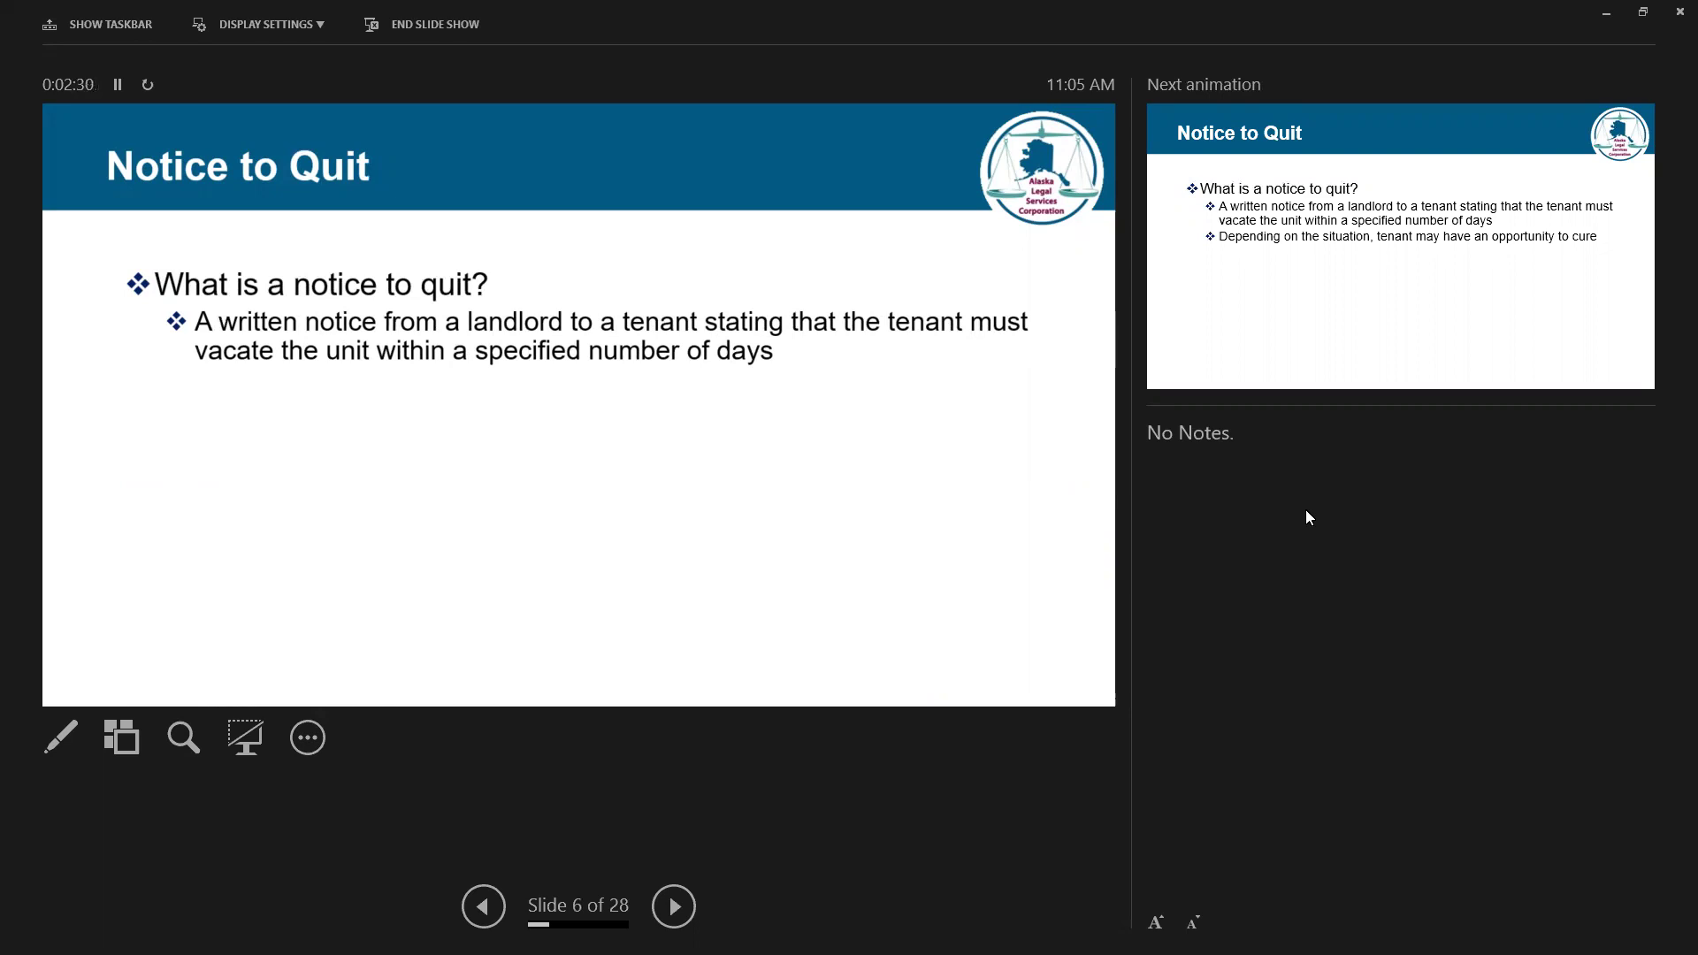
key("Right")
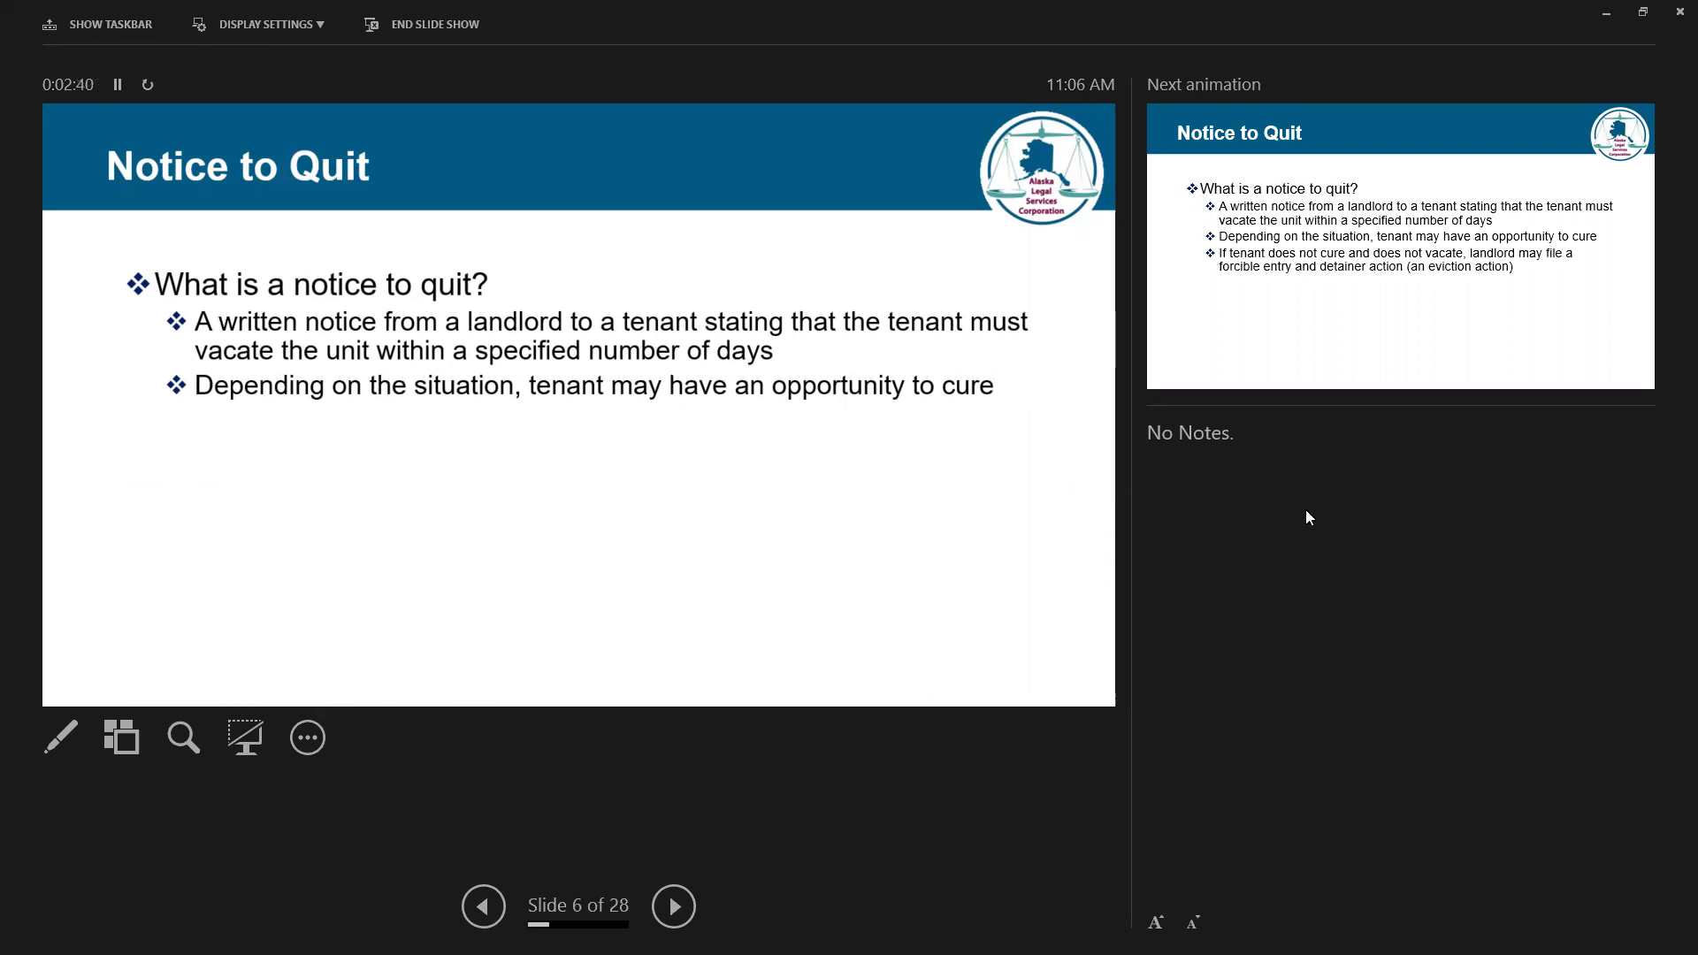
key("Right")
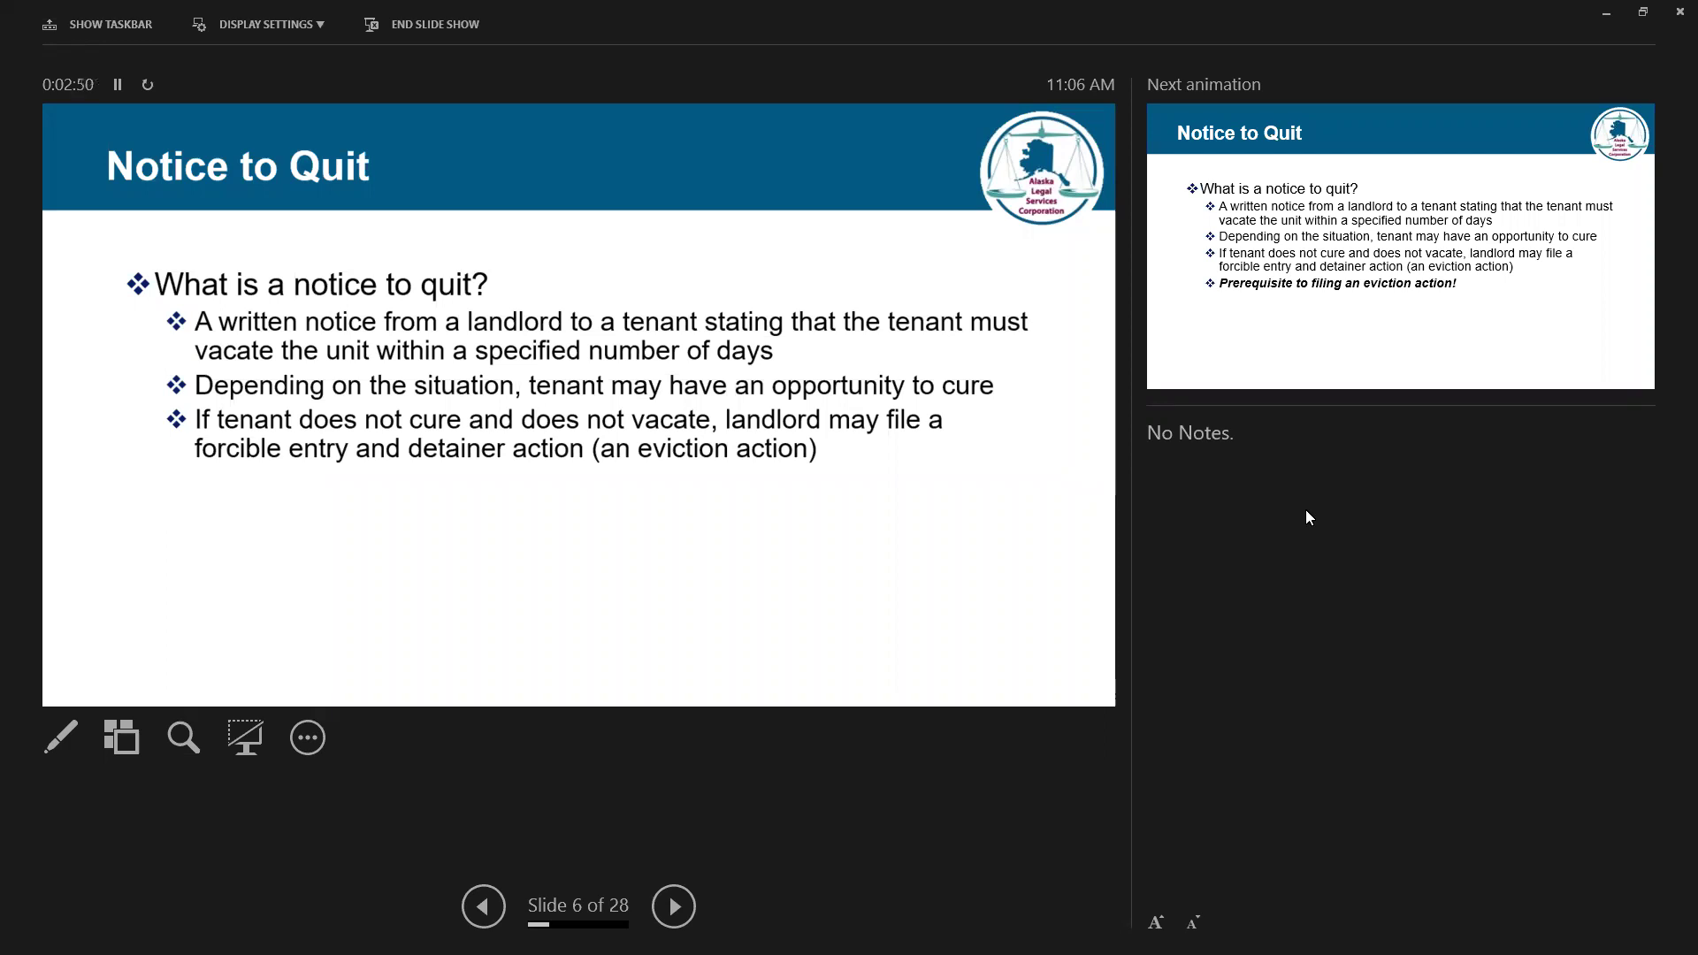
key("Right")
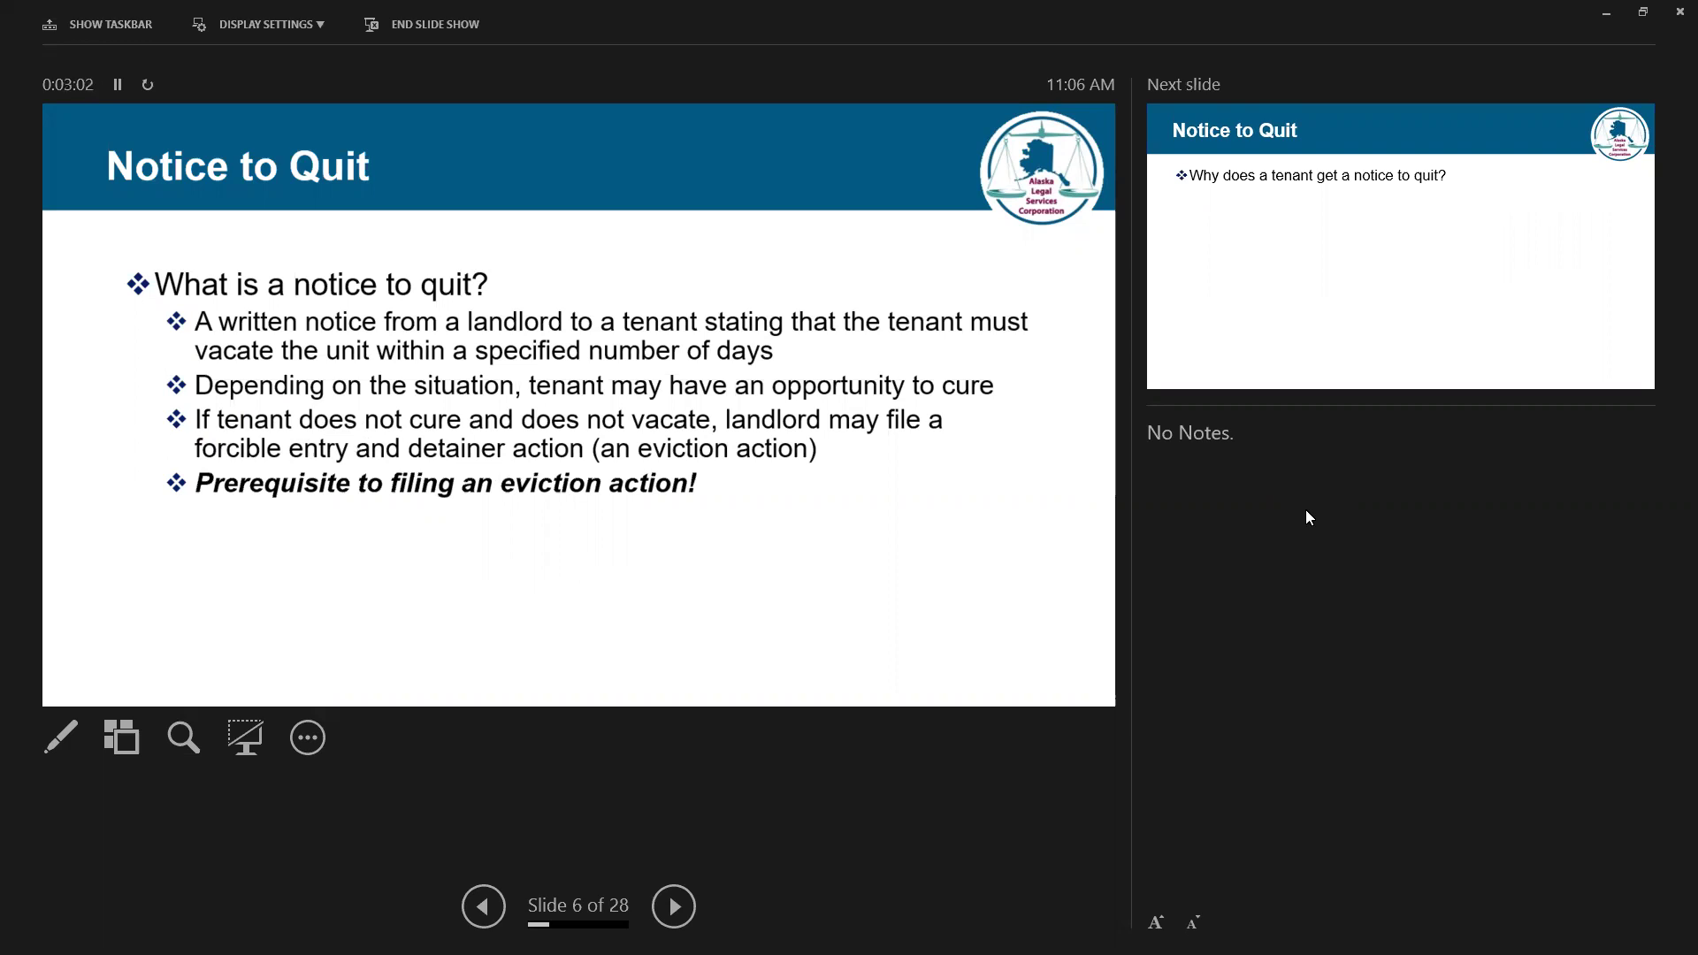
key("Right")
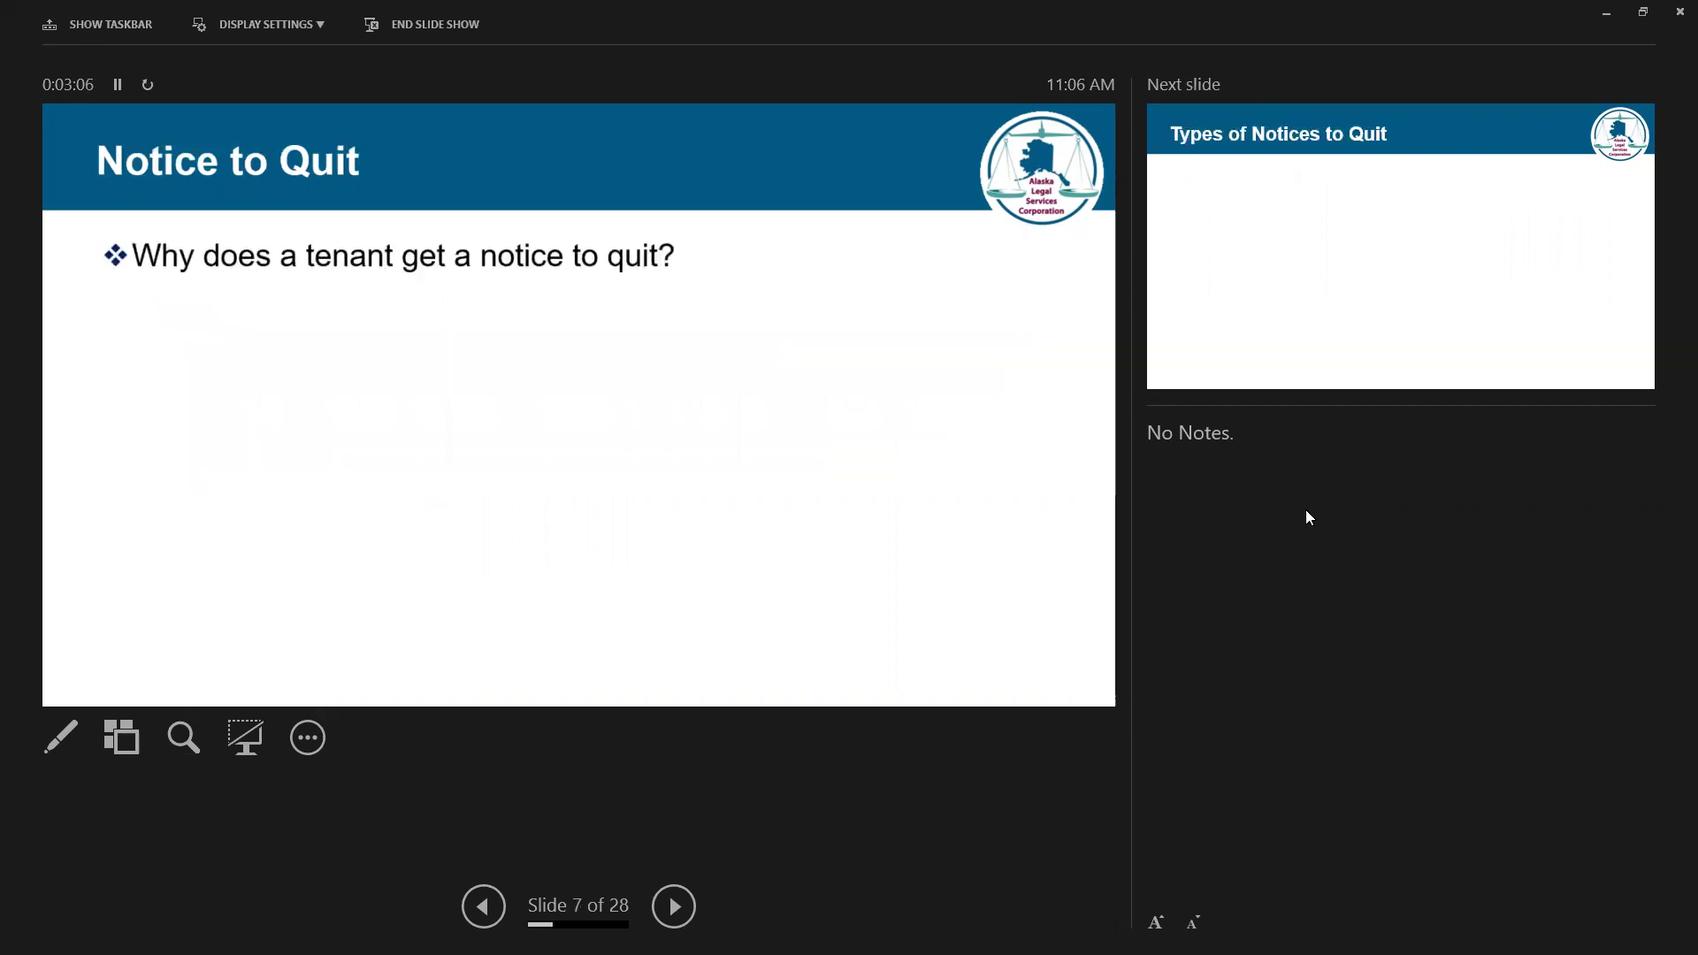
Step: Reveal the Periodic/Holdover bullets — 14 day, 30 day, next rent due date example — then reach slide 9
key("Right")
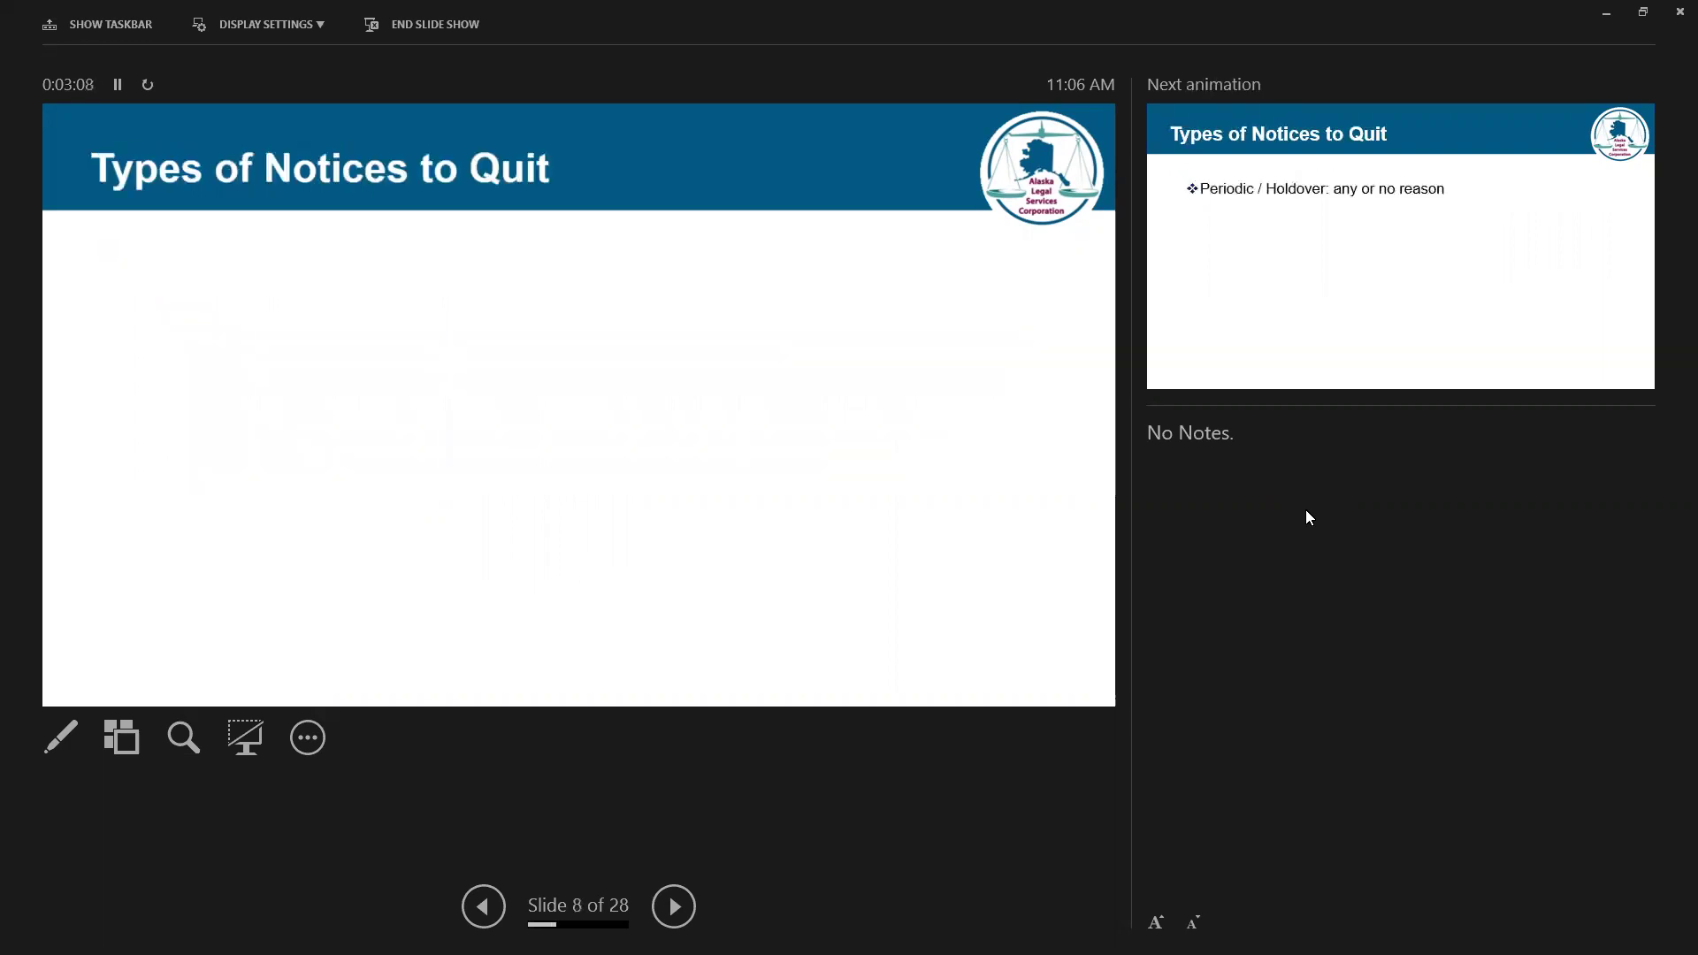
key("Right")
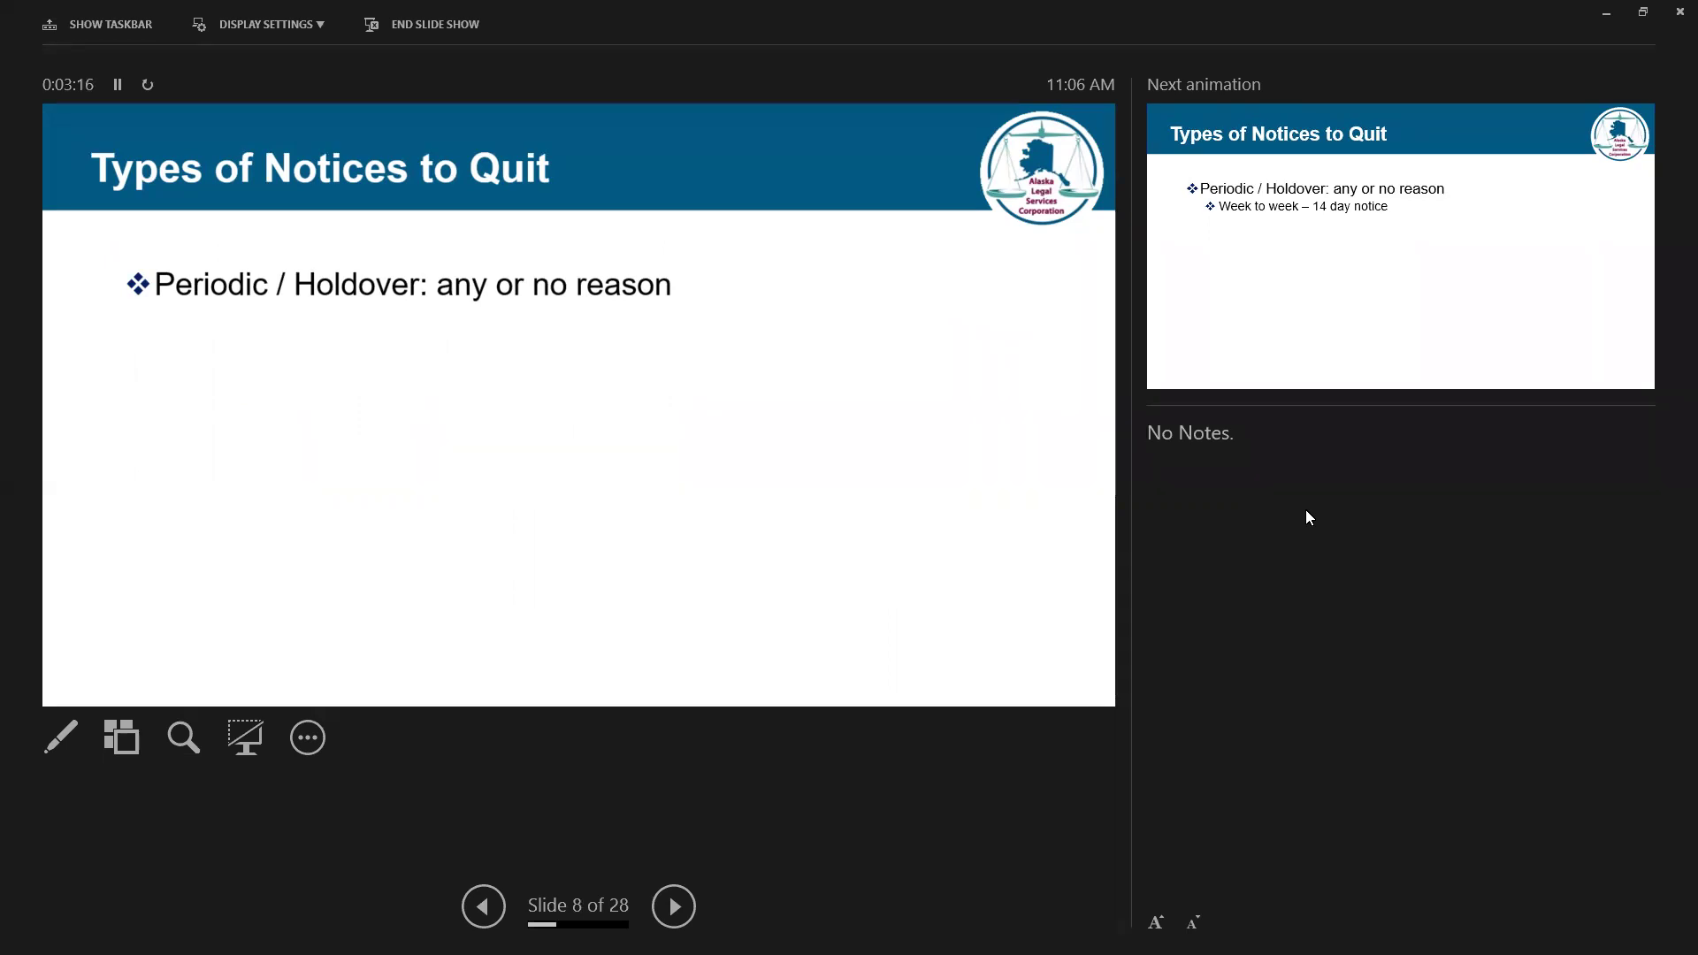
key("Right")
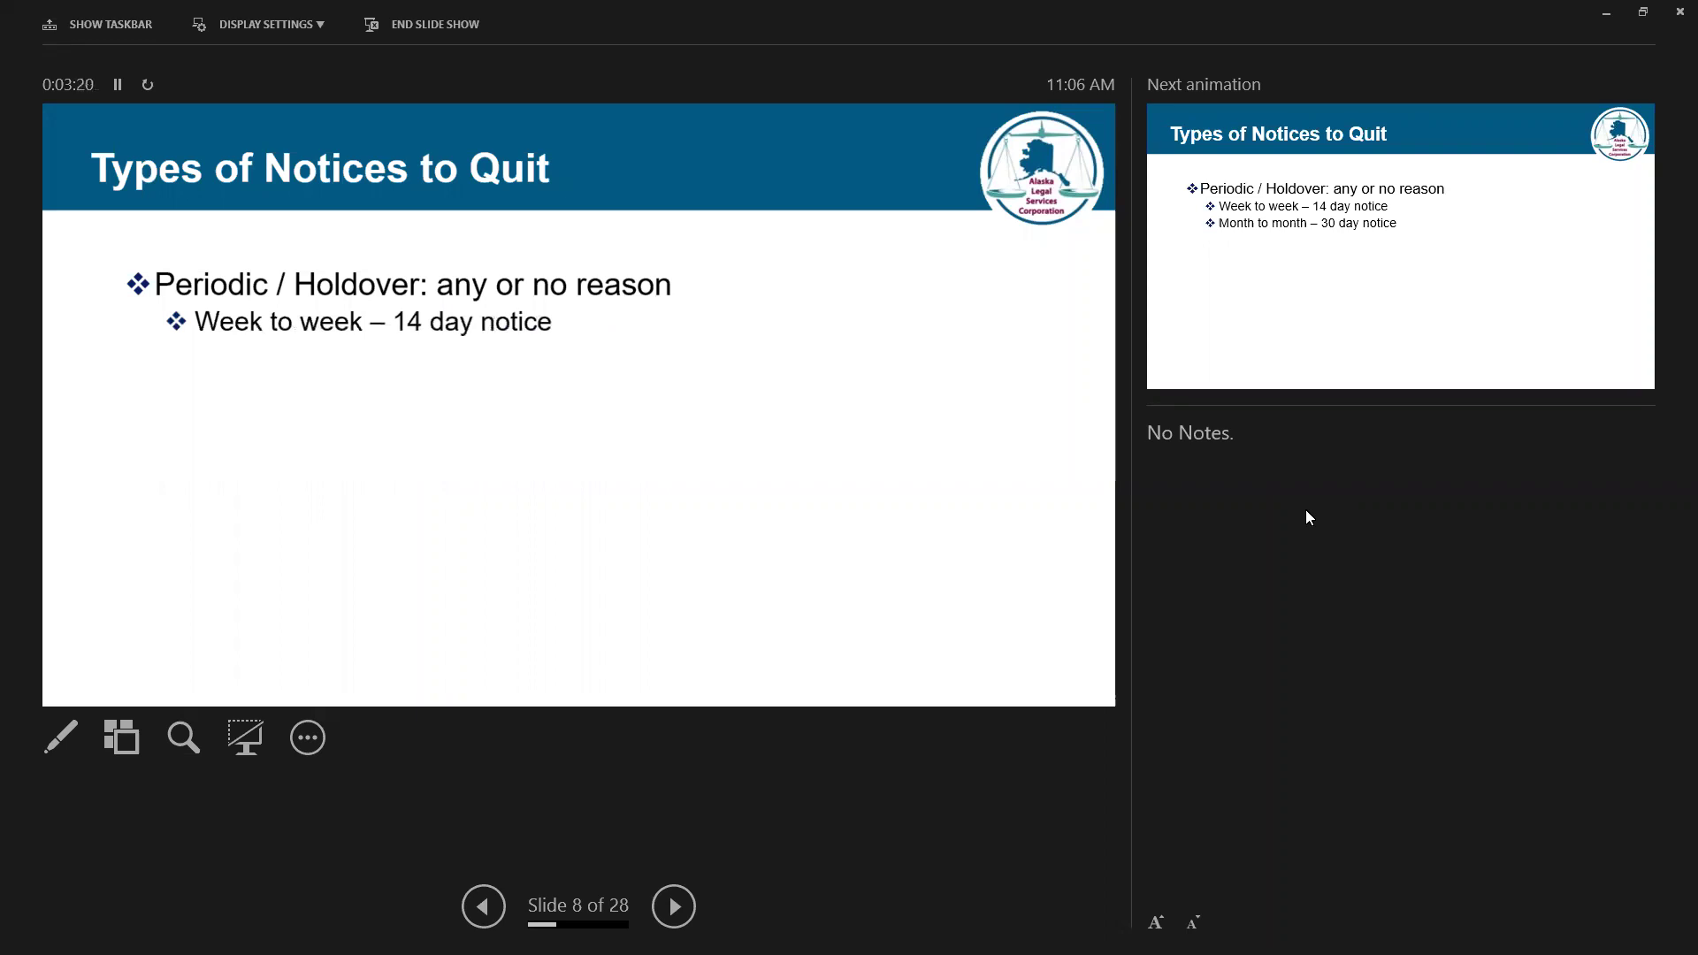
key("Right")
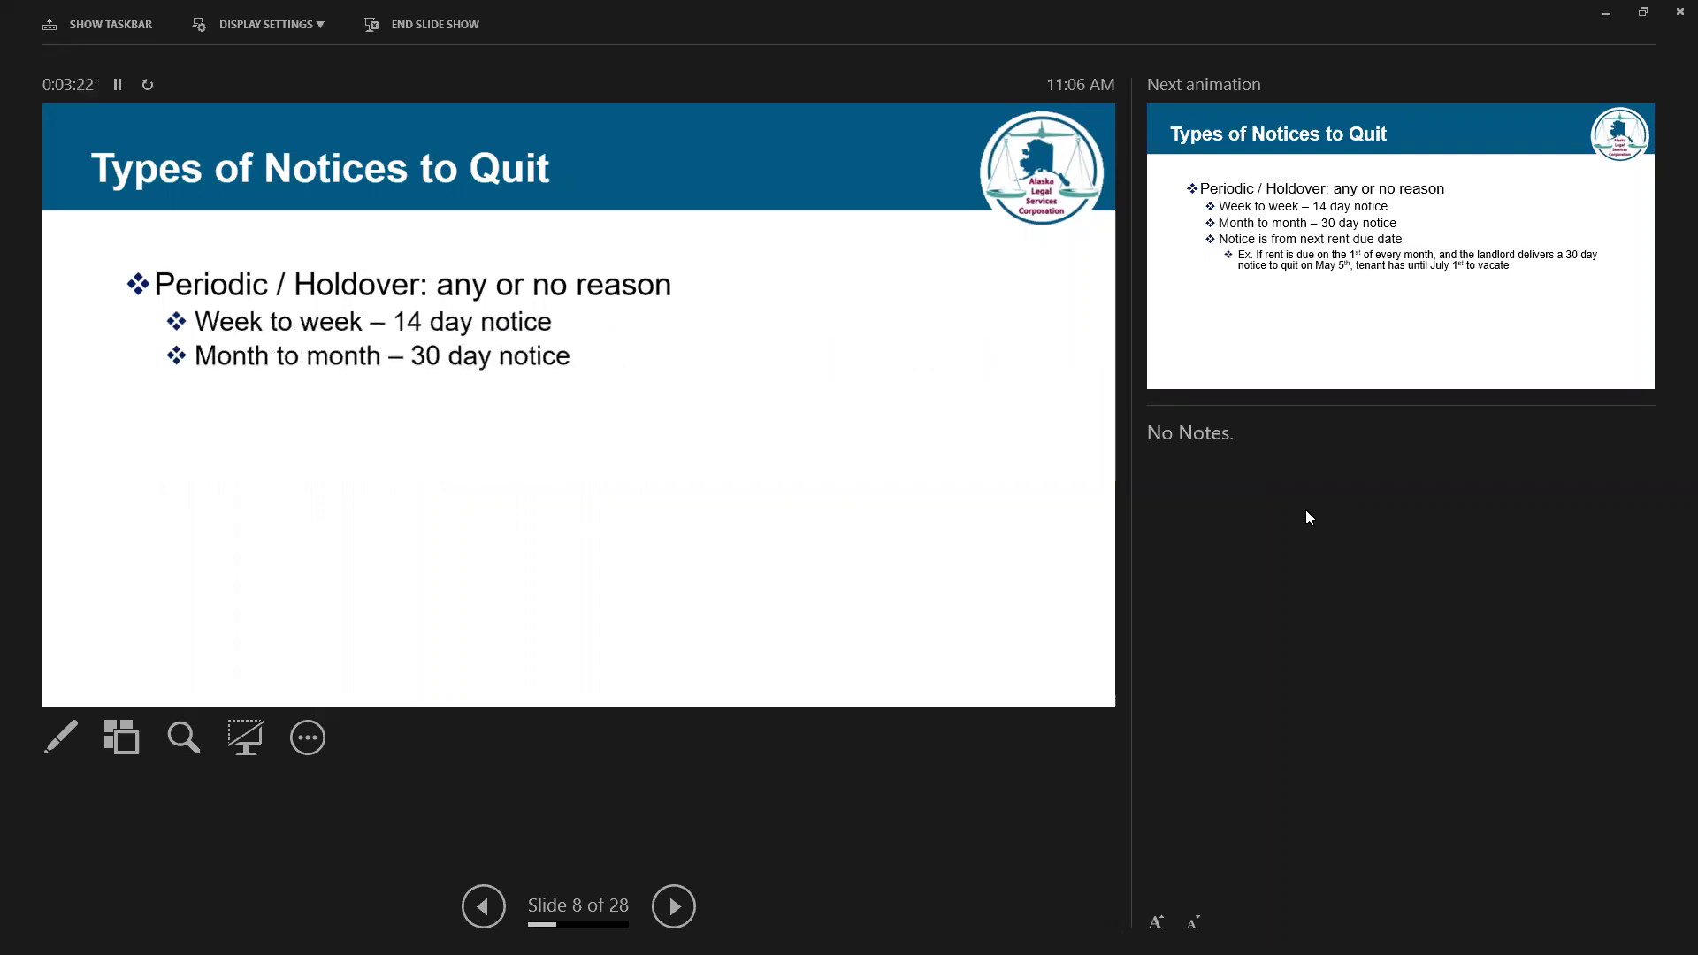
key("Right")
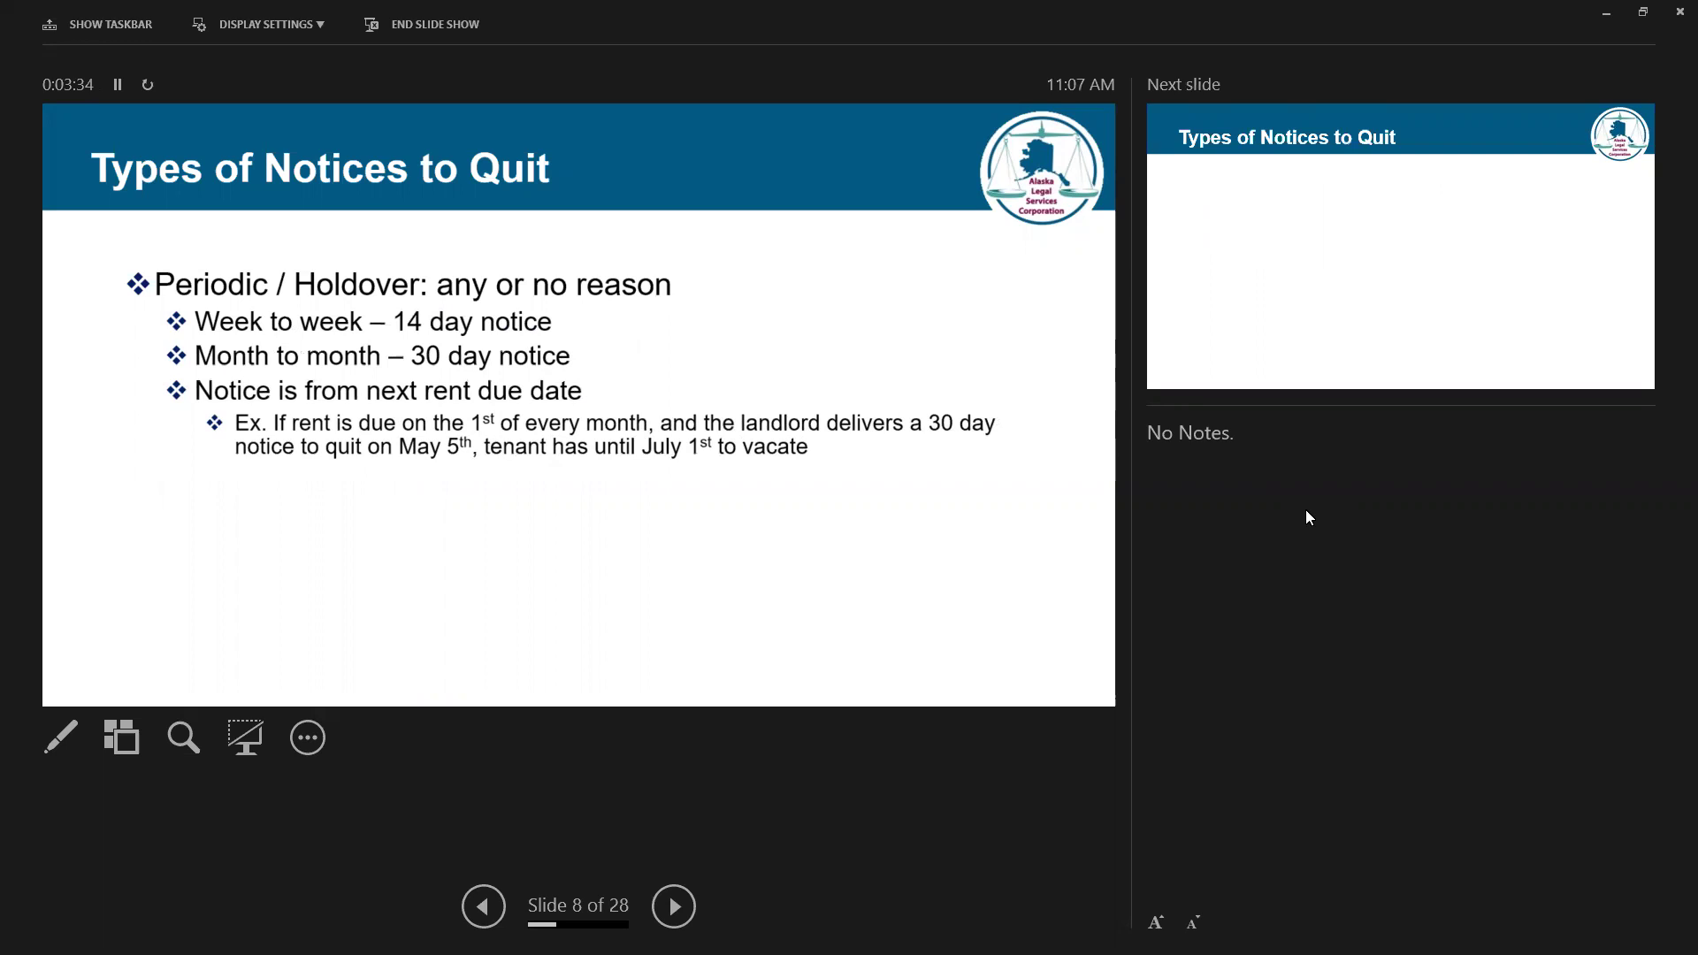
key("Right")
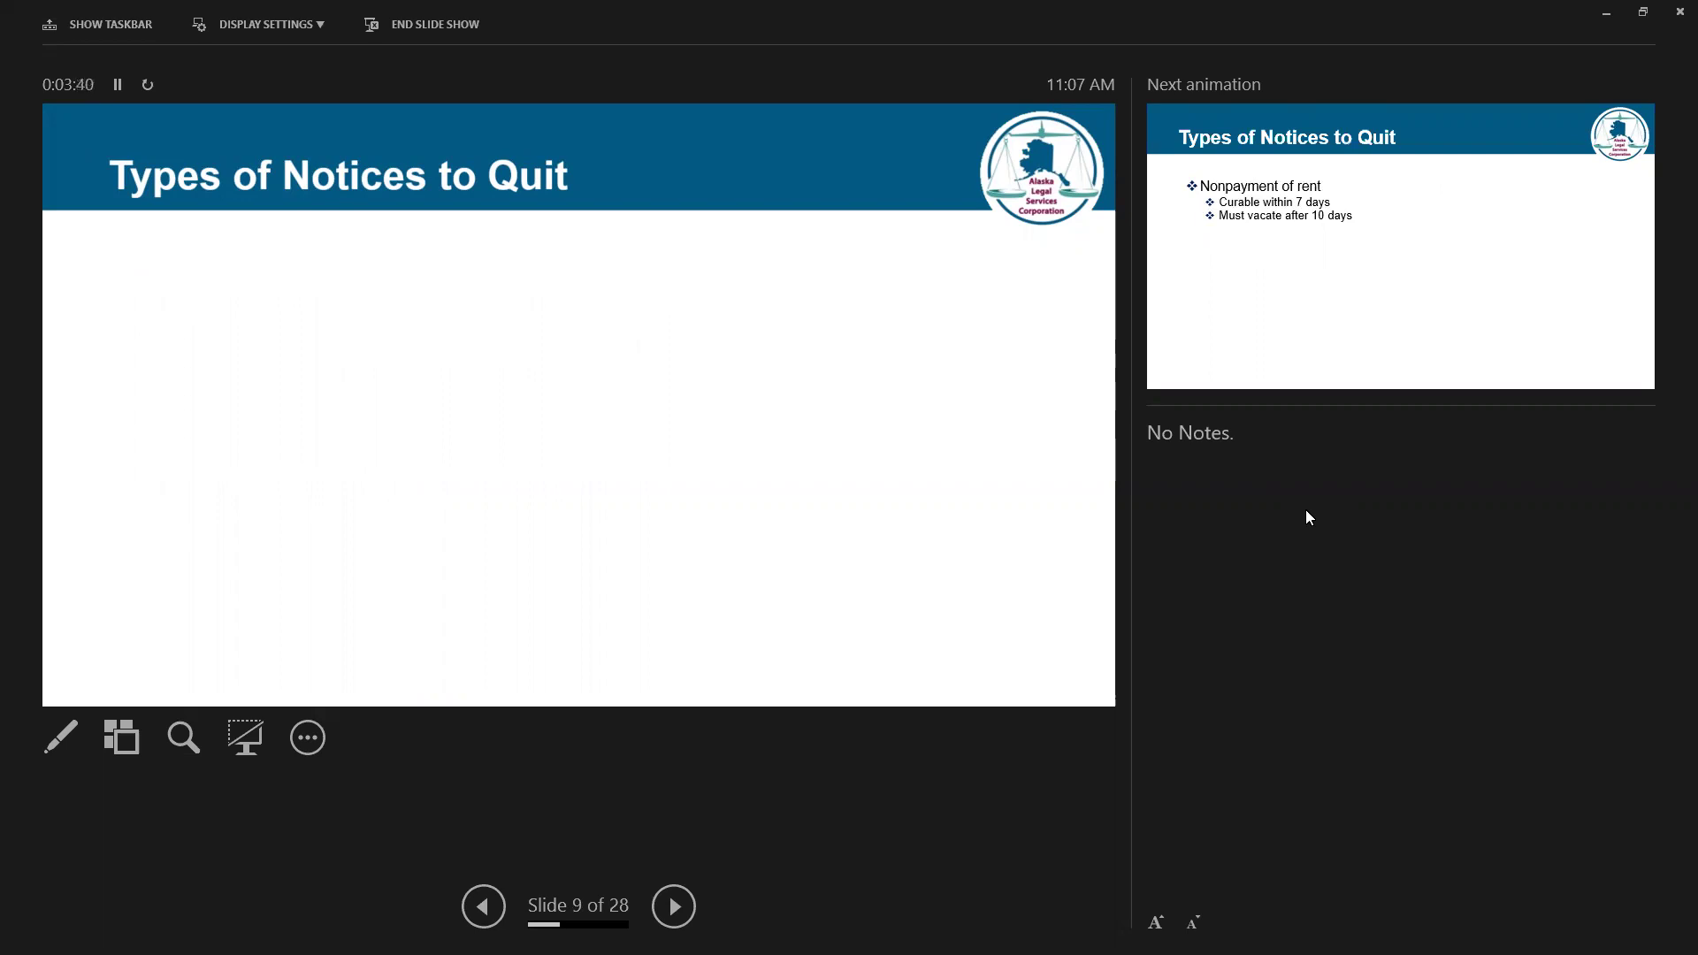
Step: Reveal the nonpayment of rent, material noncompliance and failure to pay utility service bullets
key("Right")
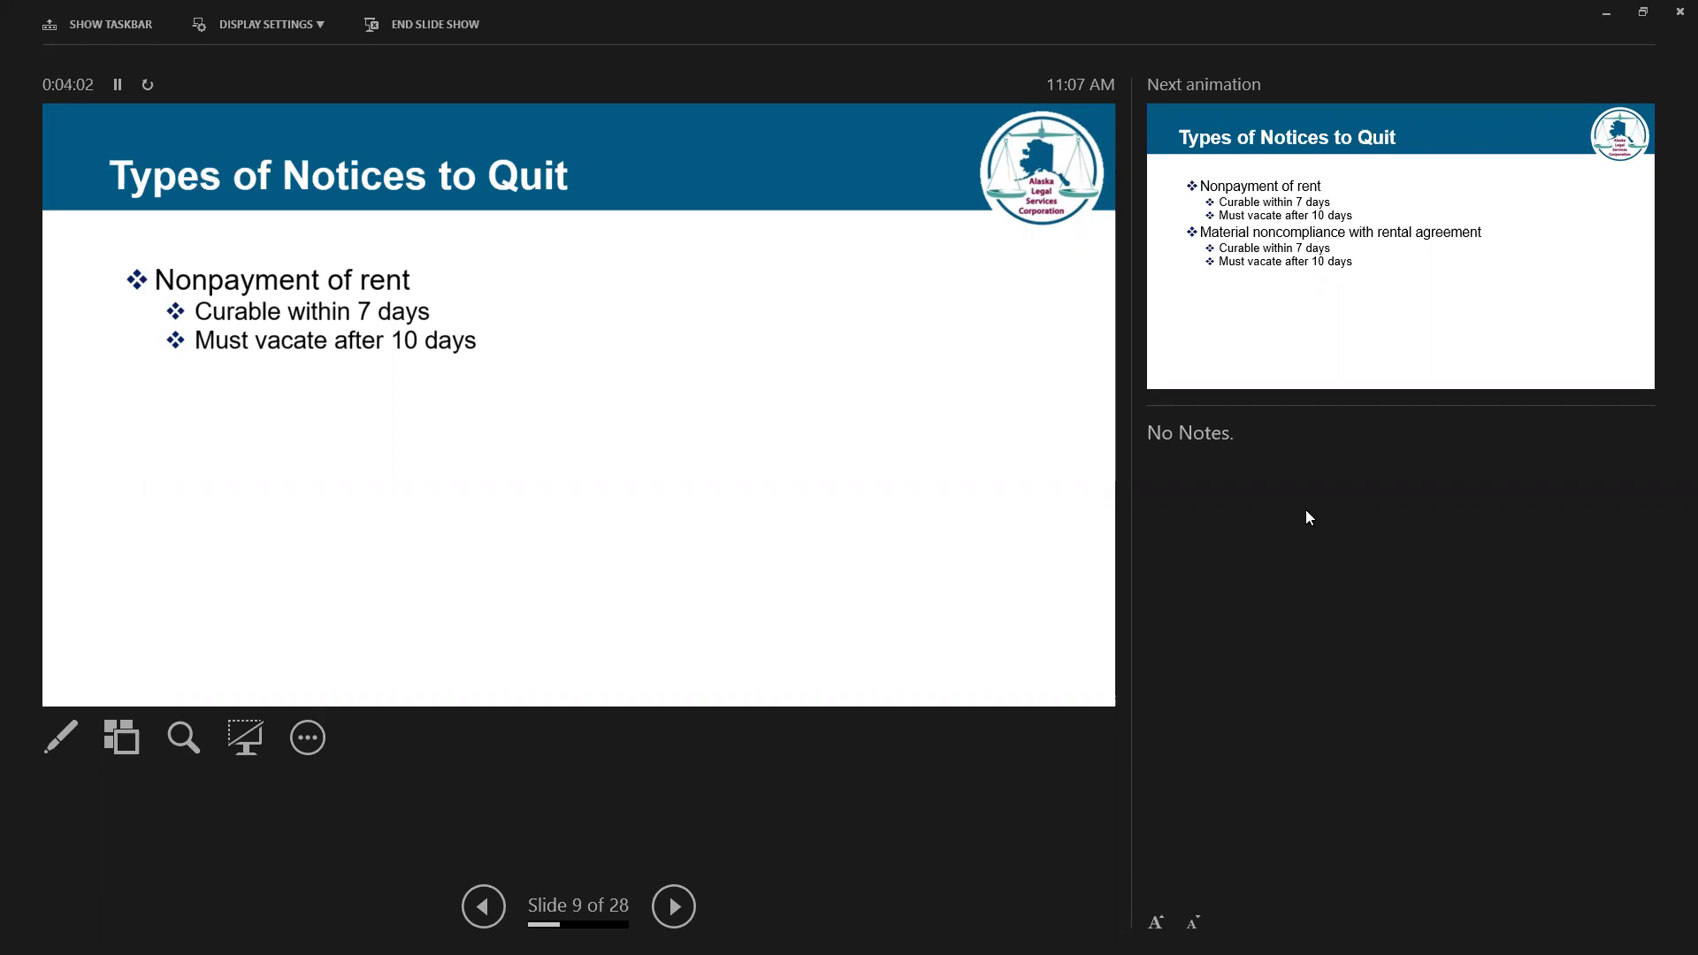
key("Right")
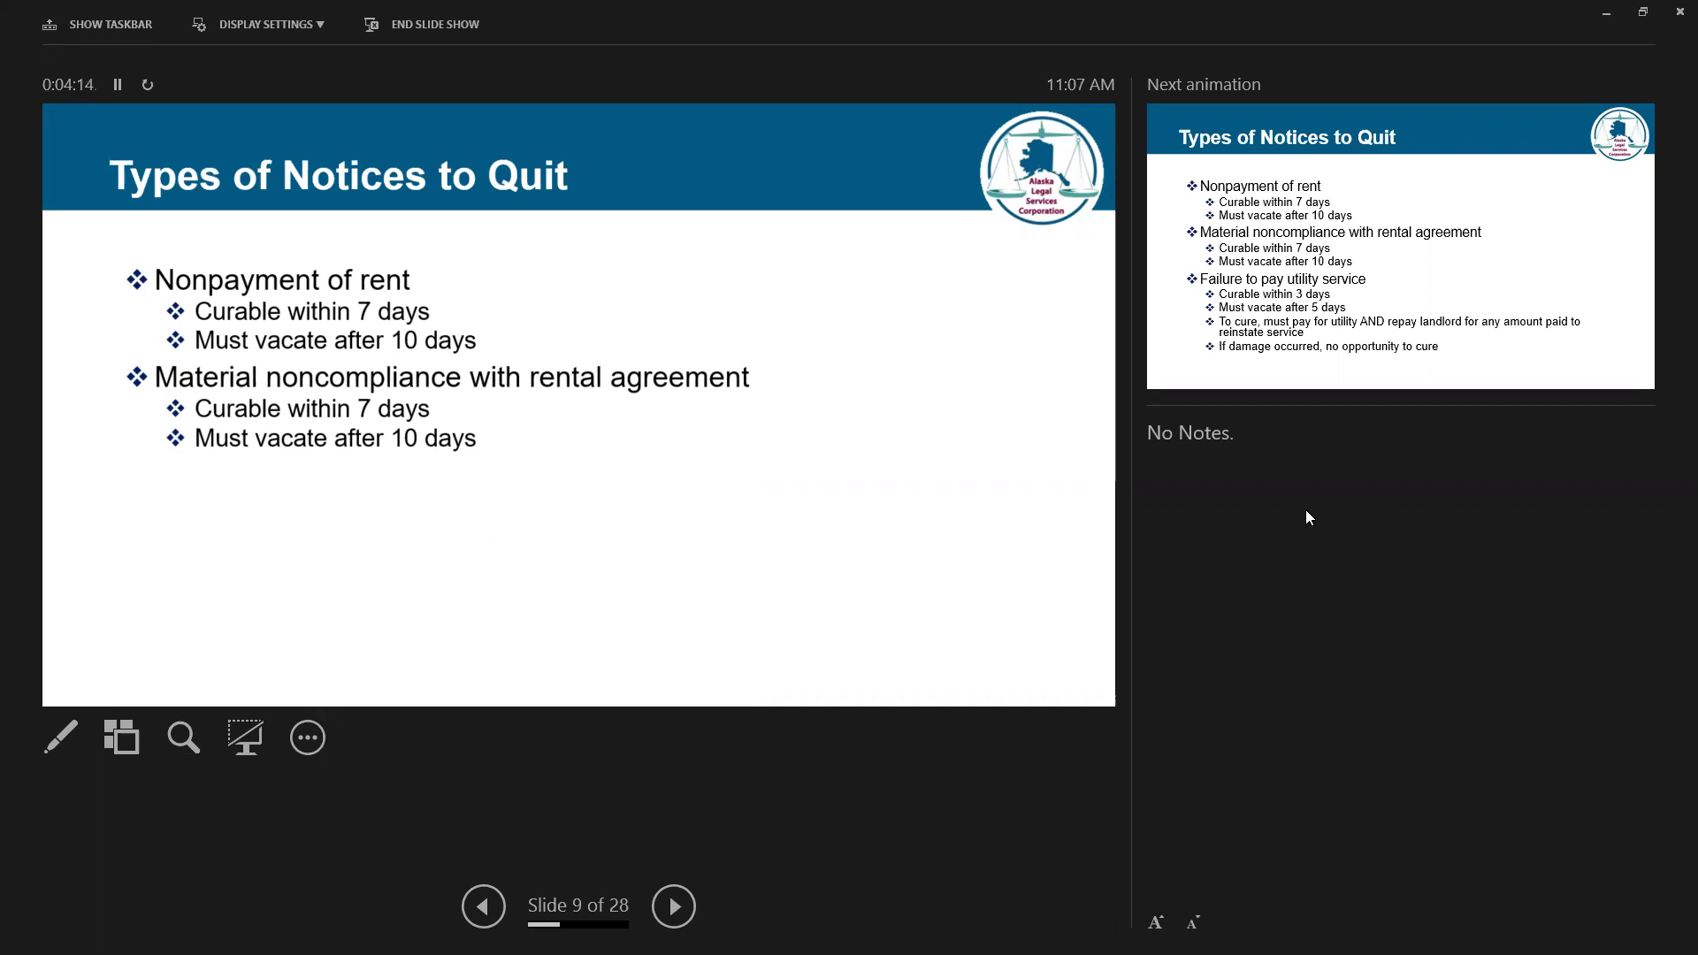
key("Right")
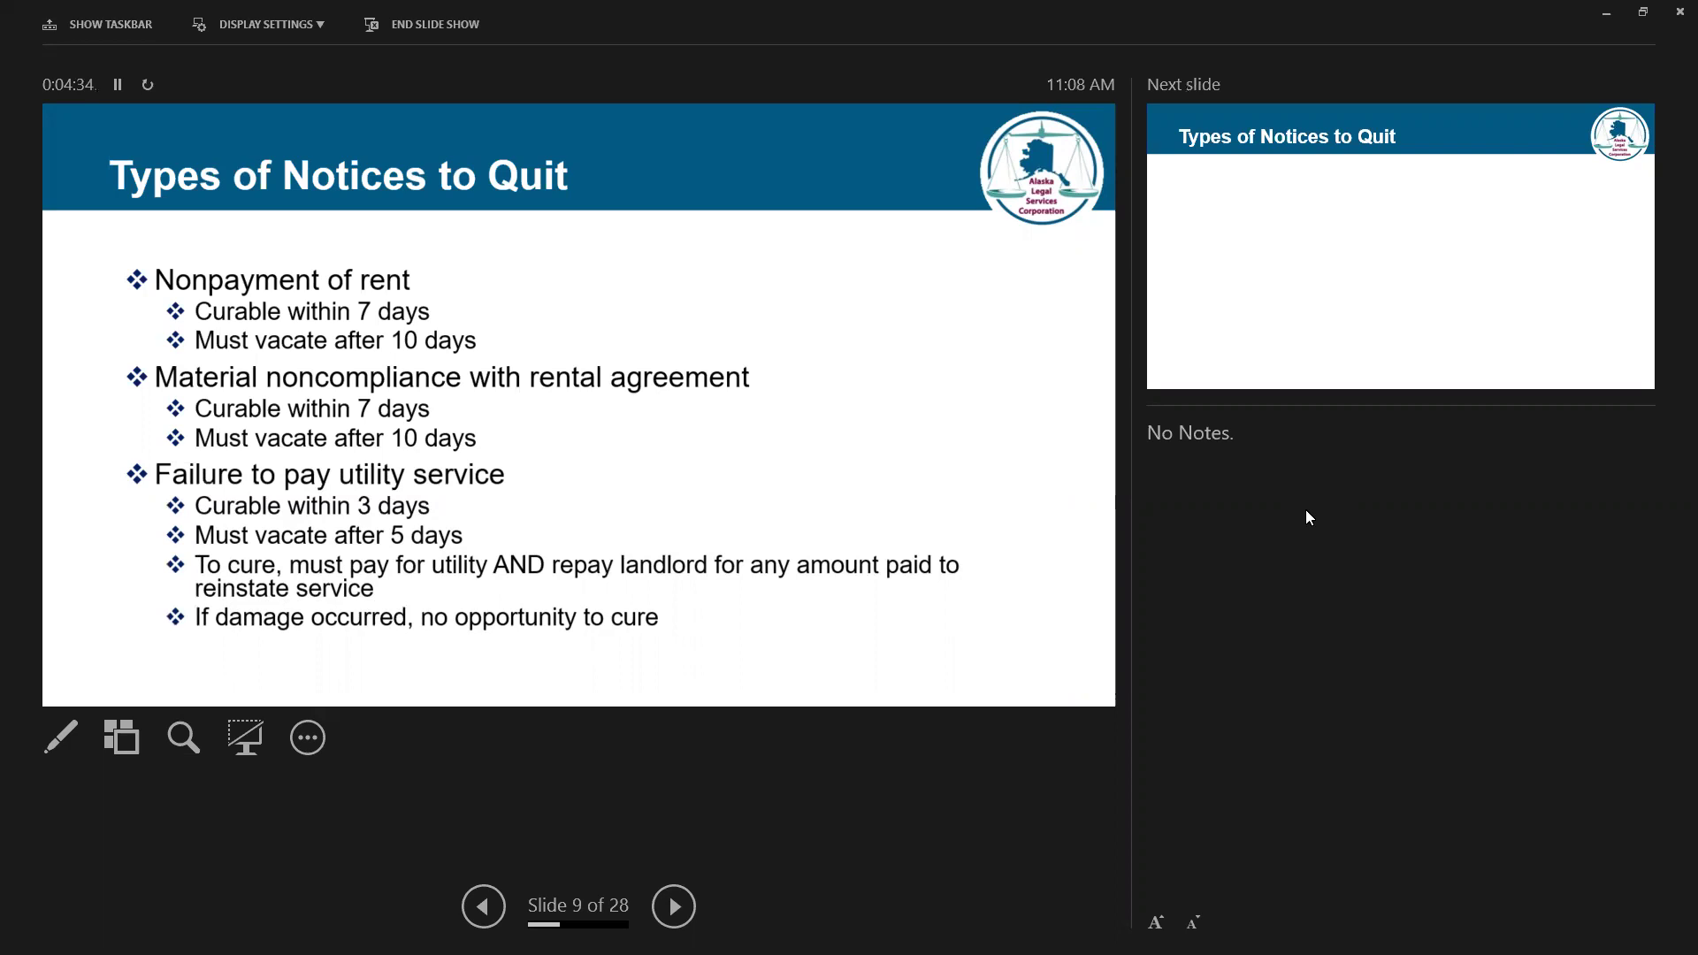
Step: Present slide 10's URLTA noncompliance bullets from clean premises through unreasonable use of premises
key("Right")
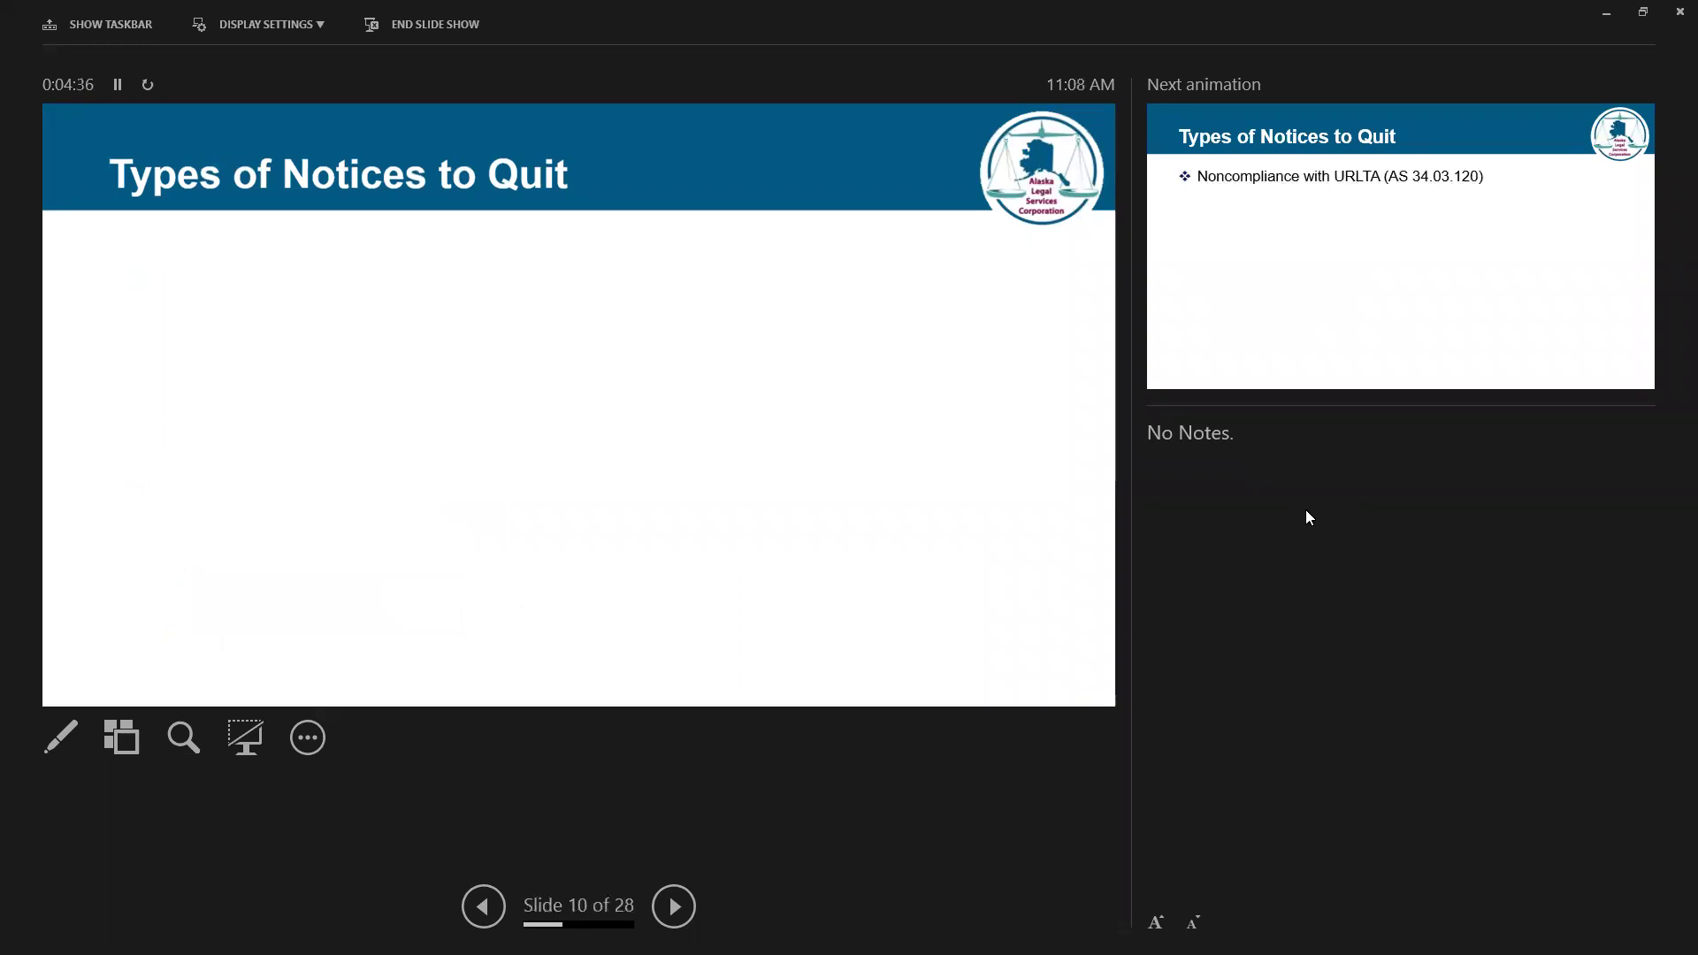
key("Right")
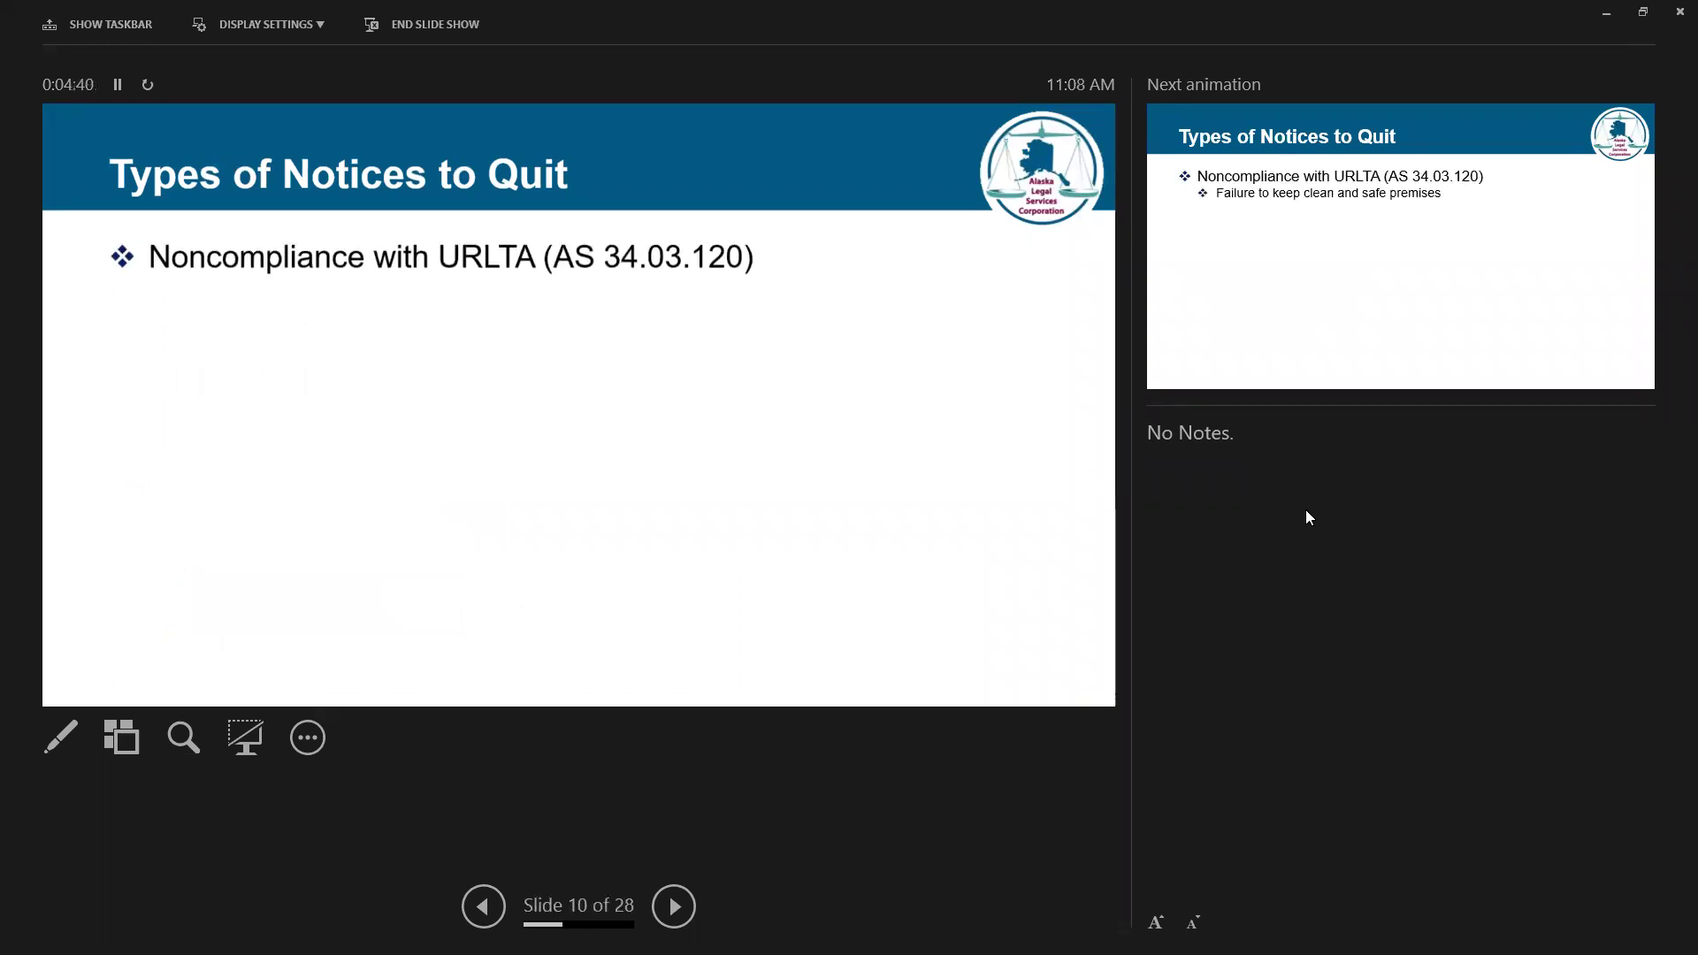
key("Right")
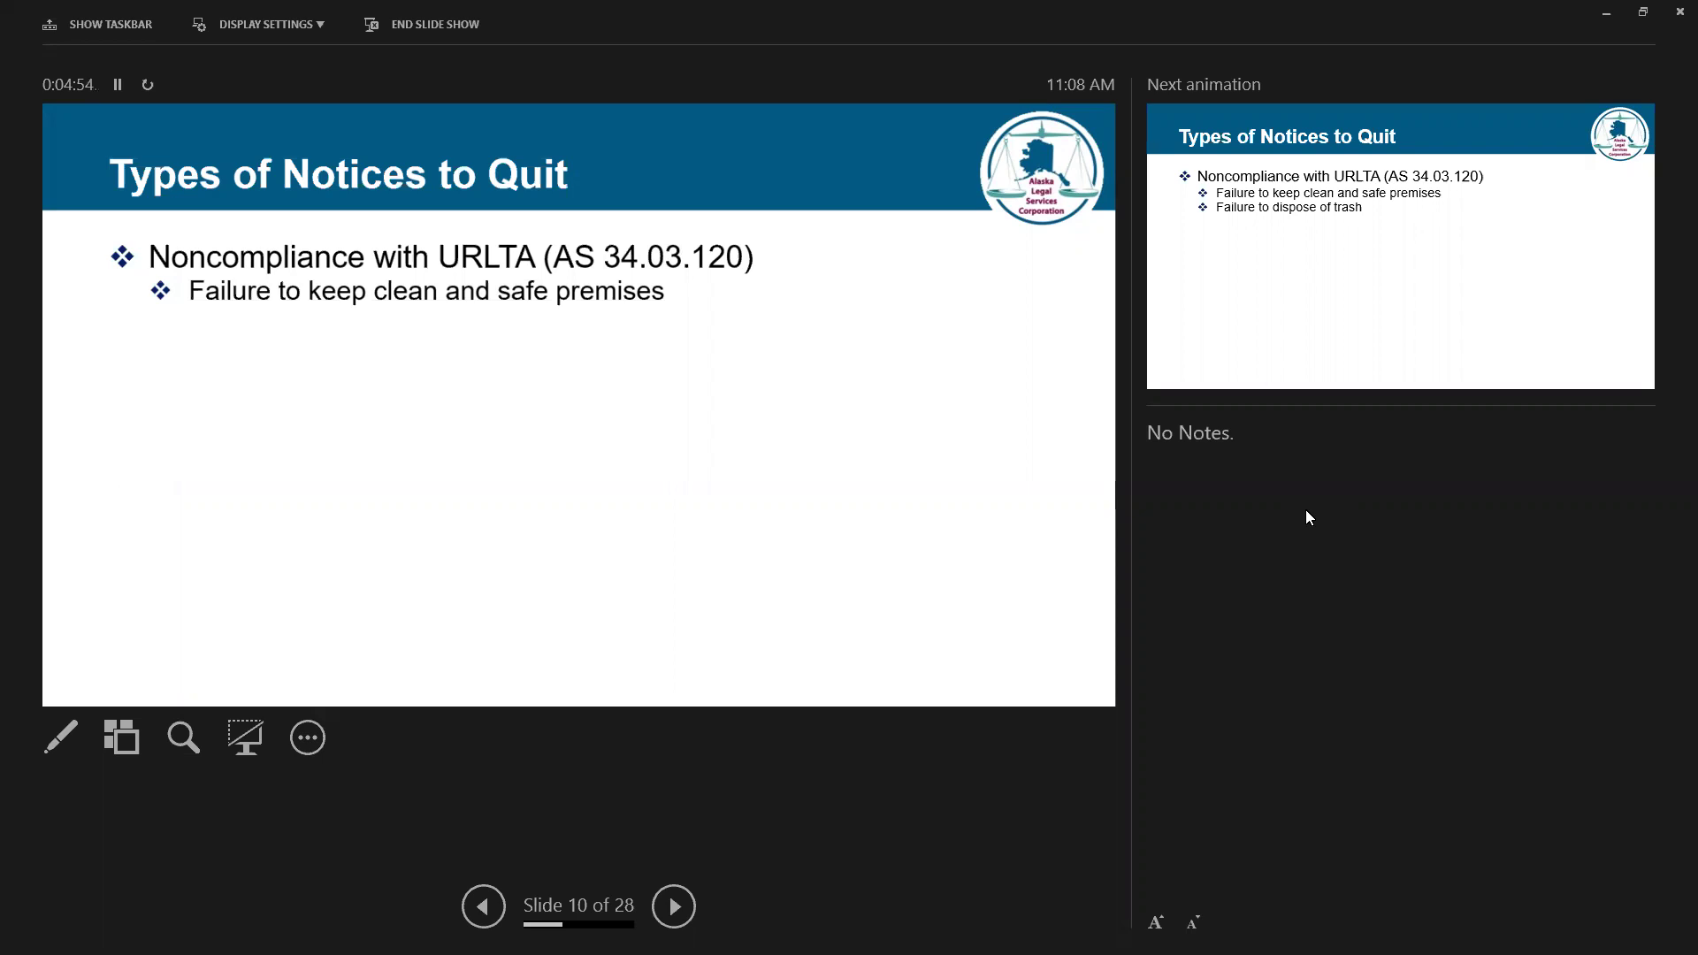
key("Right")
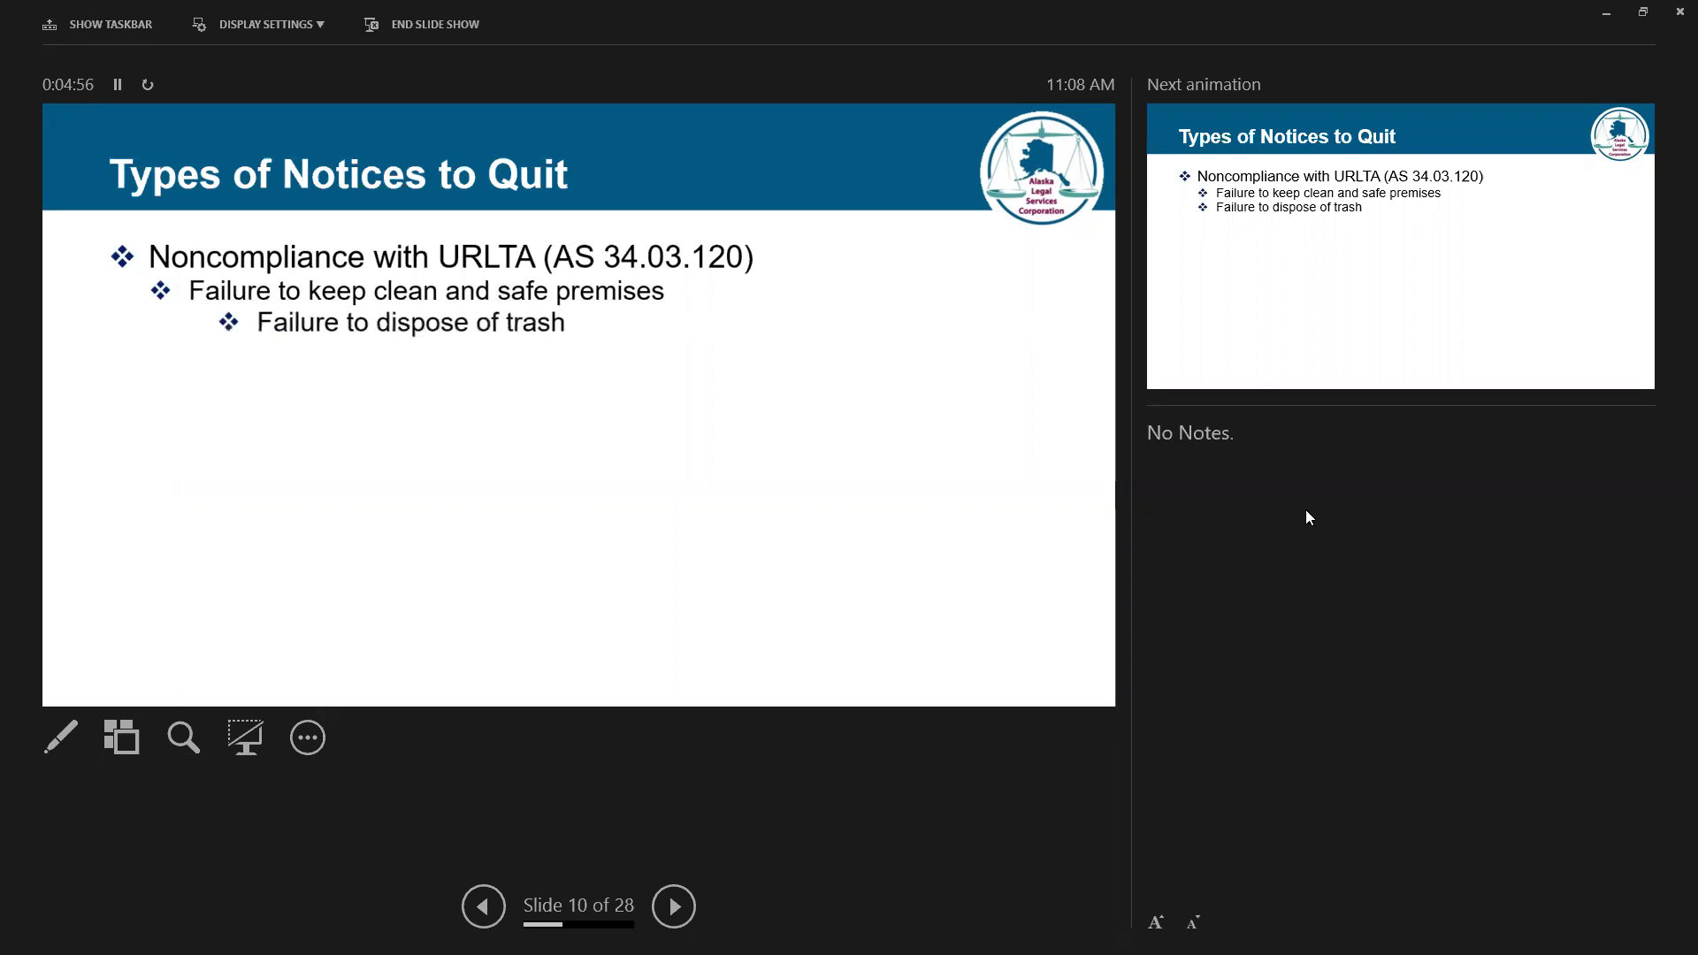
key("Right")
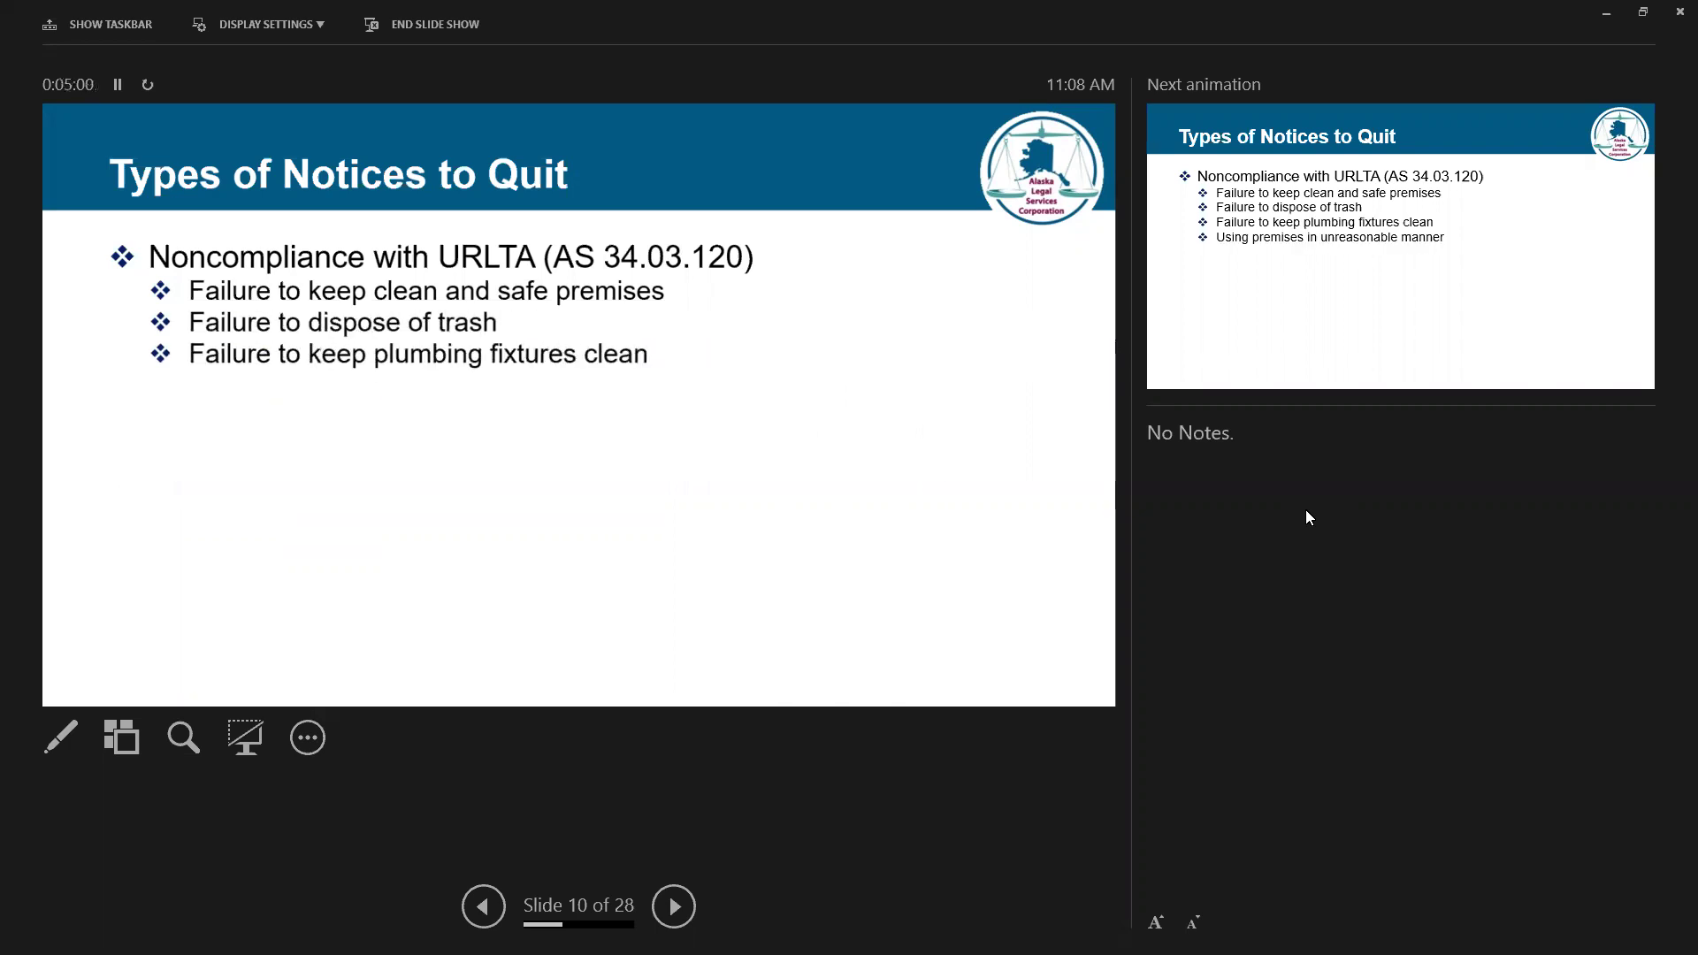
key("Right")
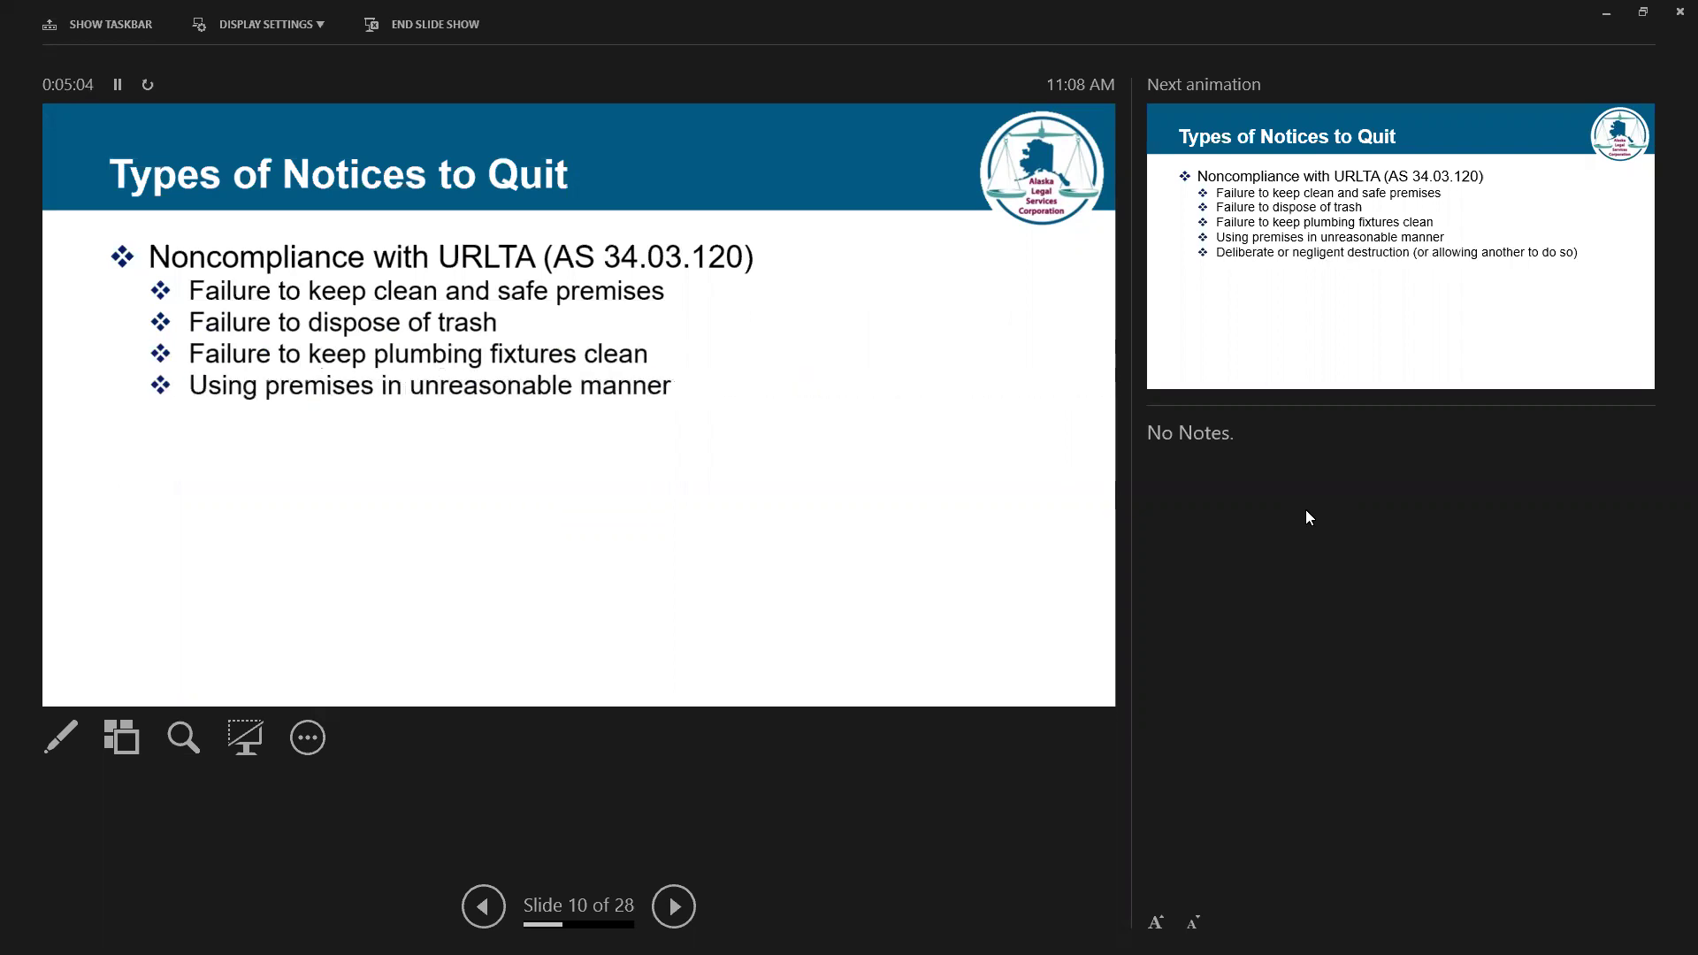
Step: Reveal the destruction, neighbor, detectors, locks, Nuisance and housing more people bullets, then reach slide 11
key("Right")
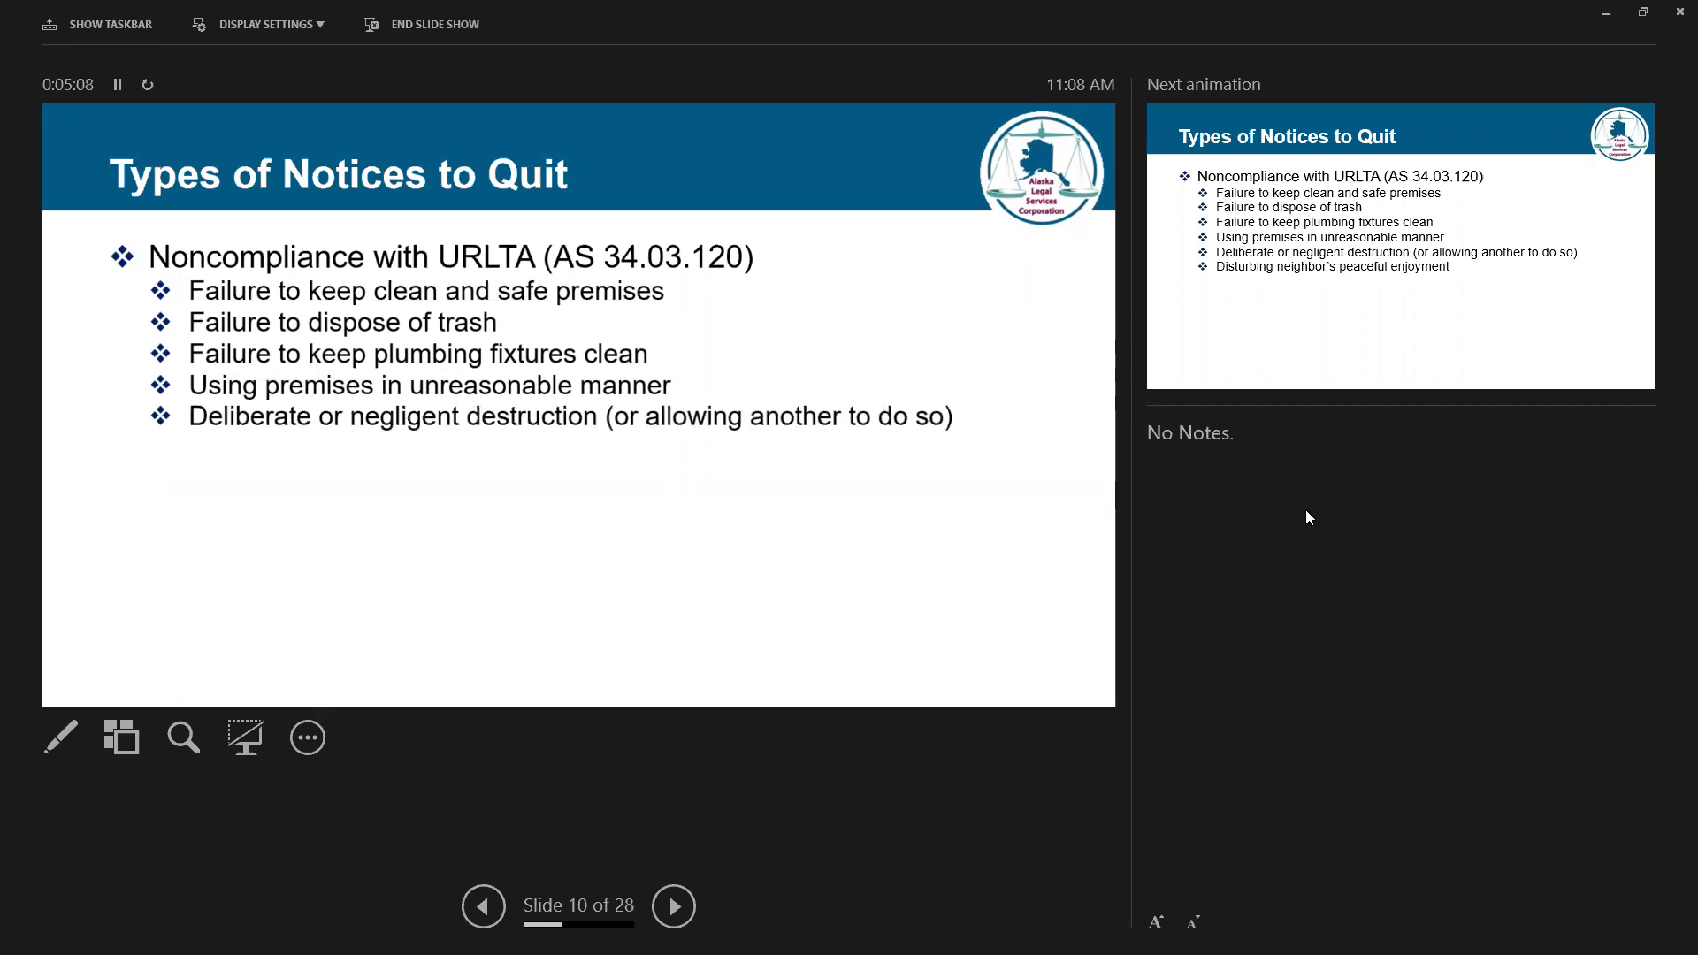
key("Right")
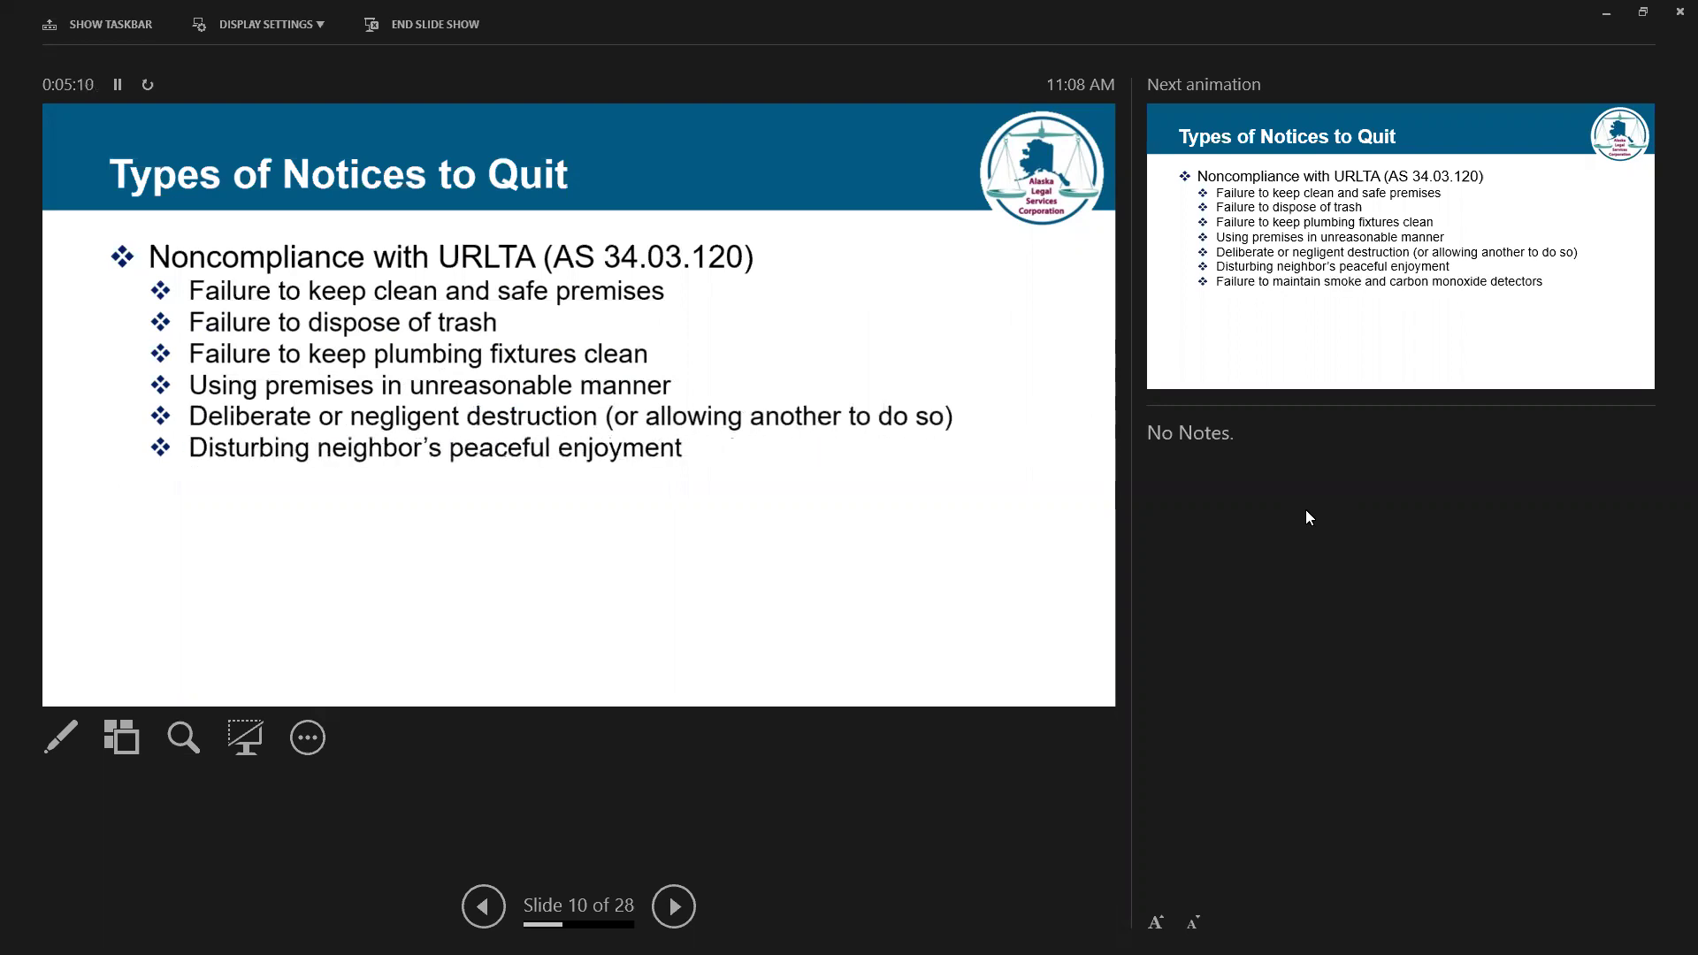
key("Right")
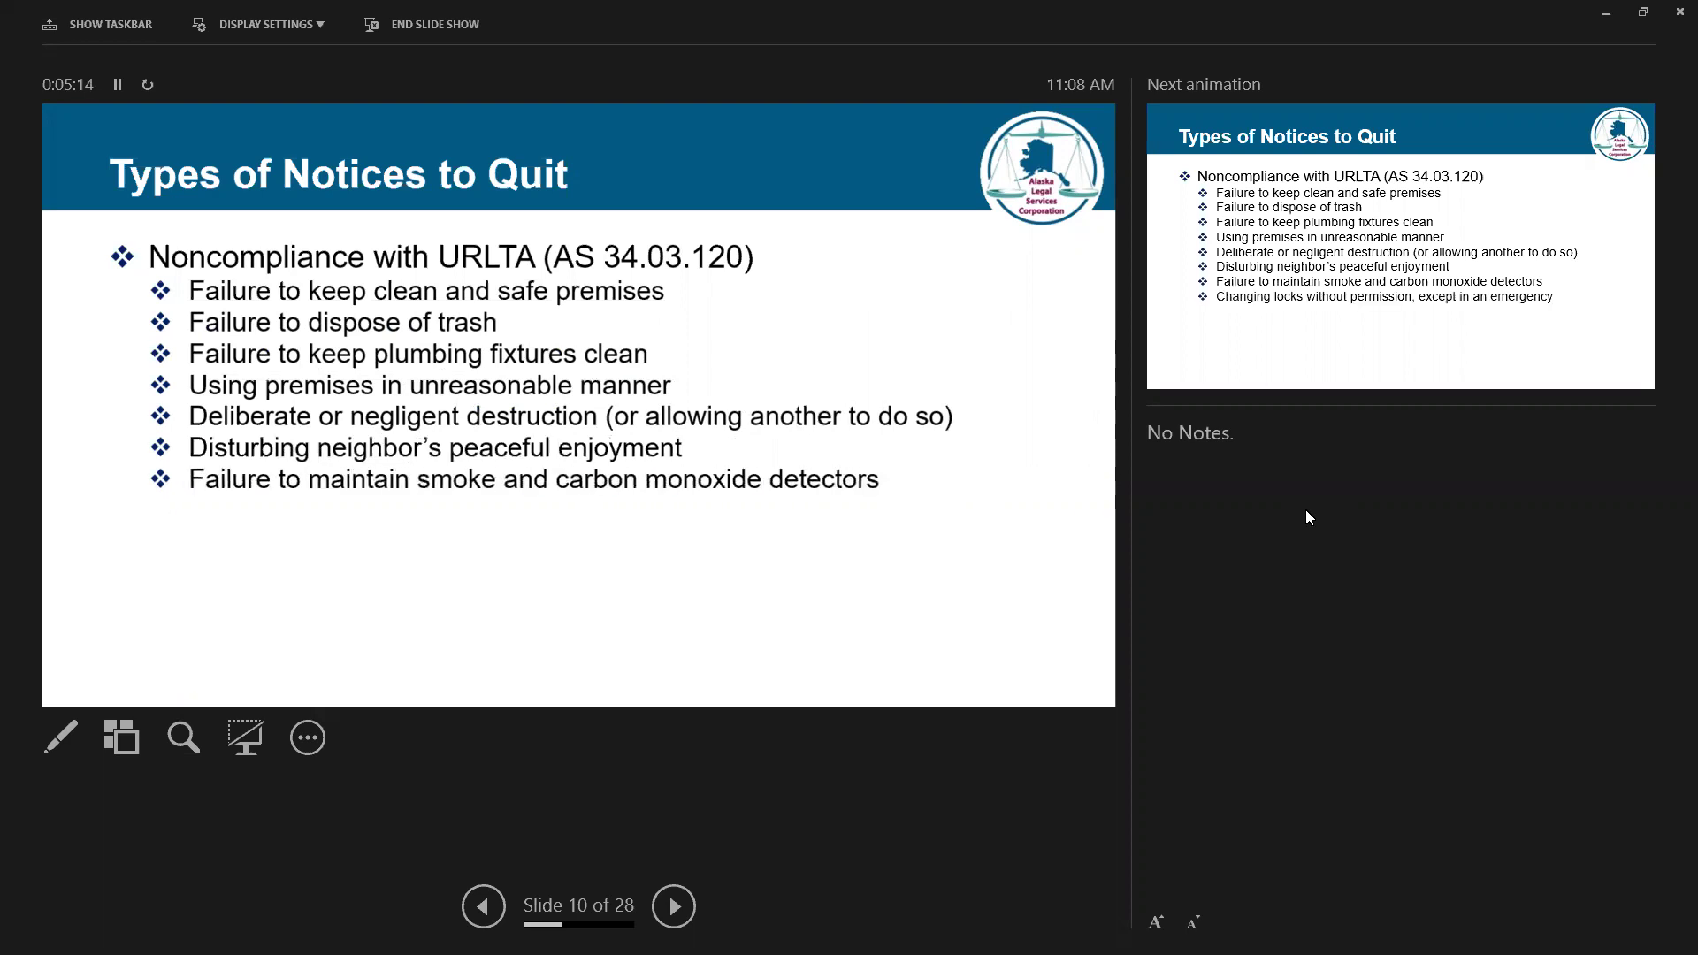
key("Right")
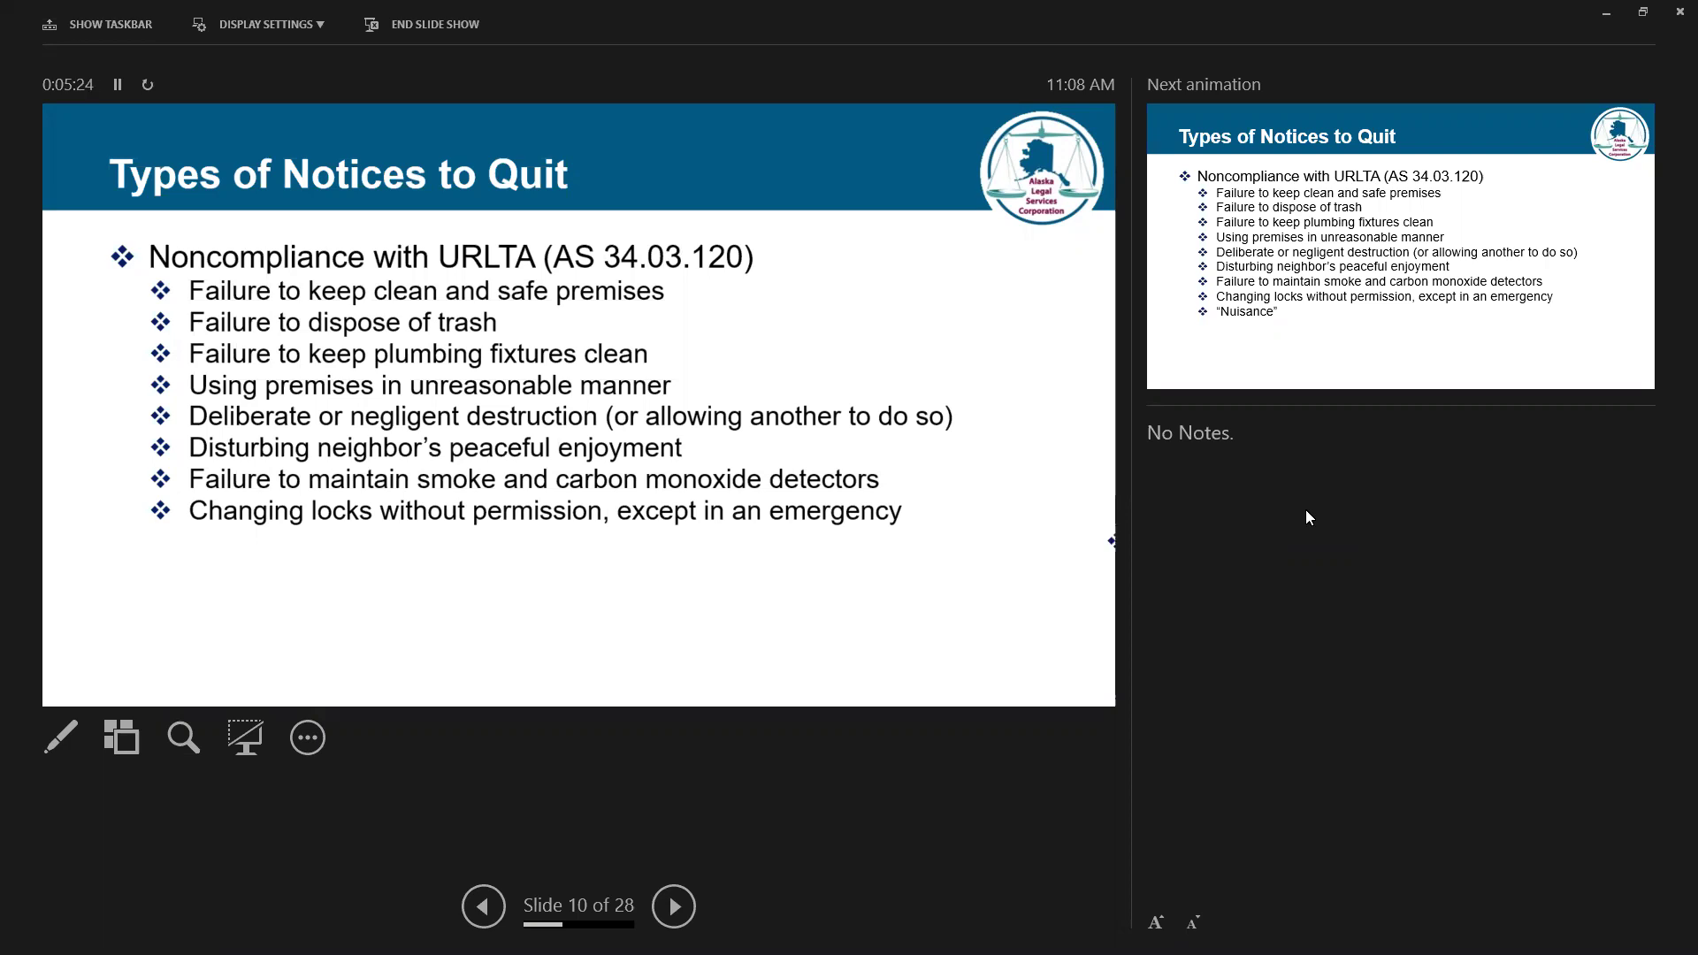
key("Right")
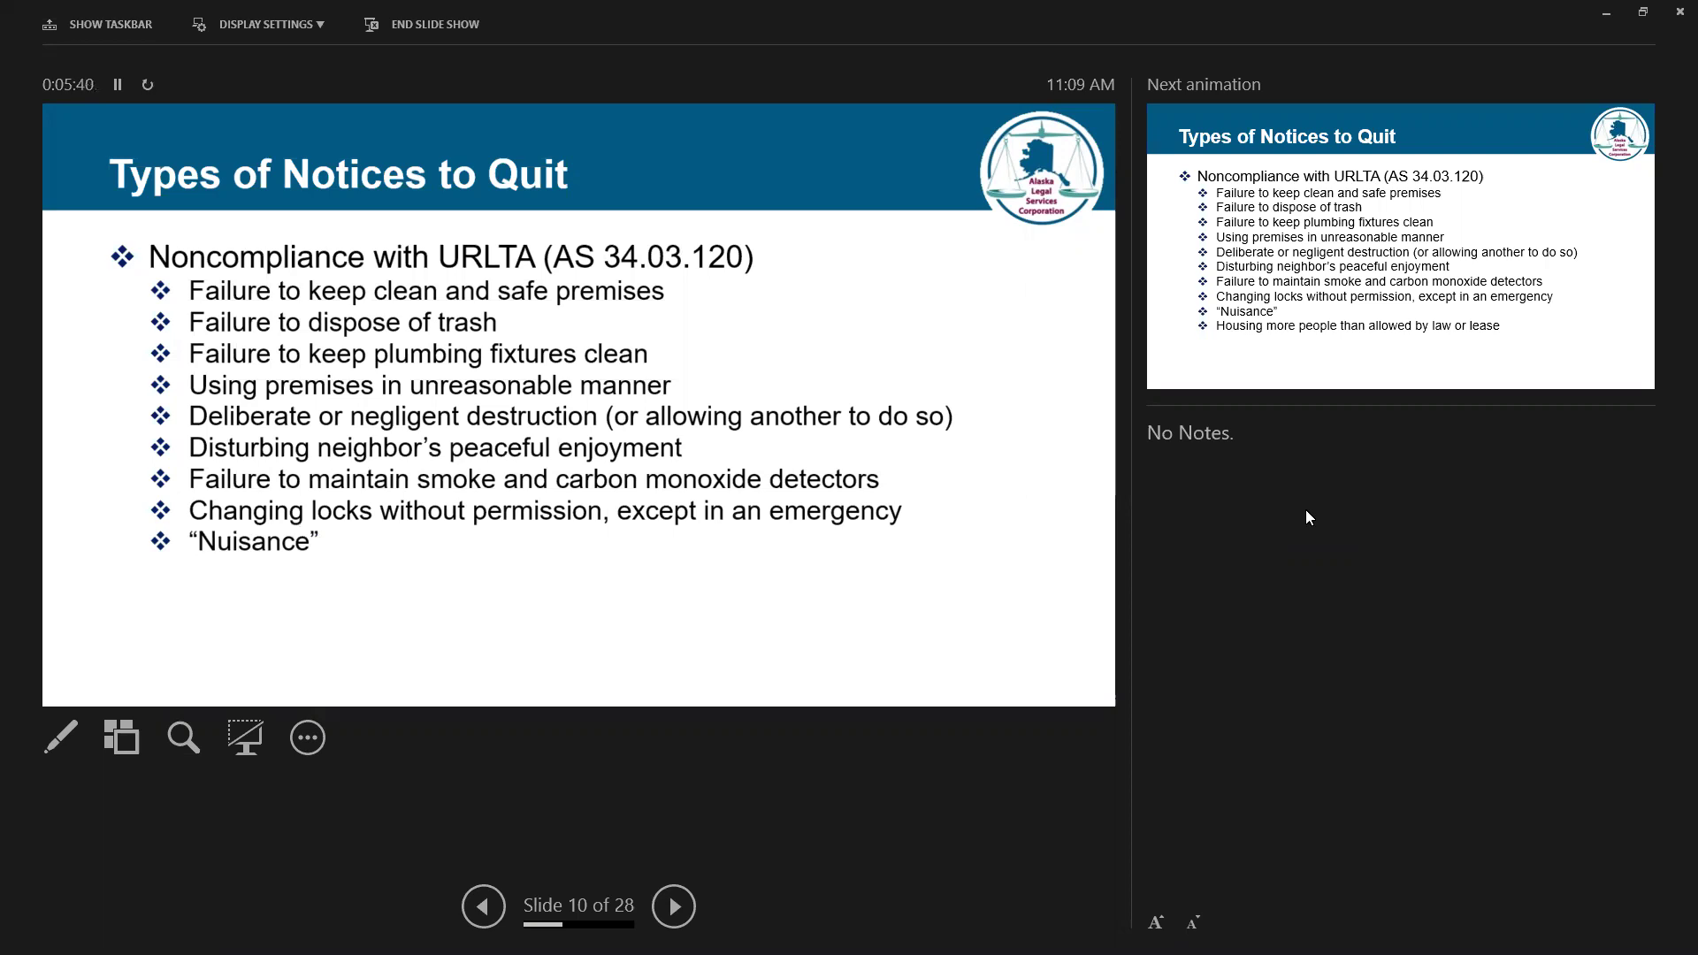
key("Right")
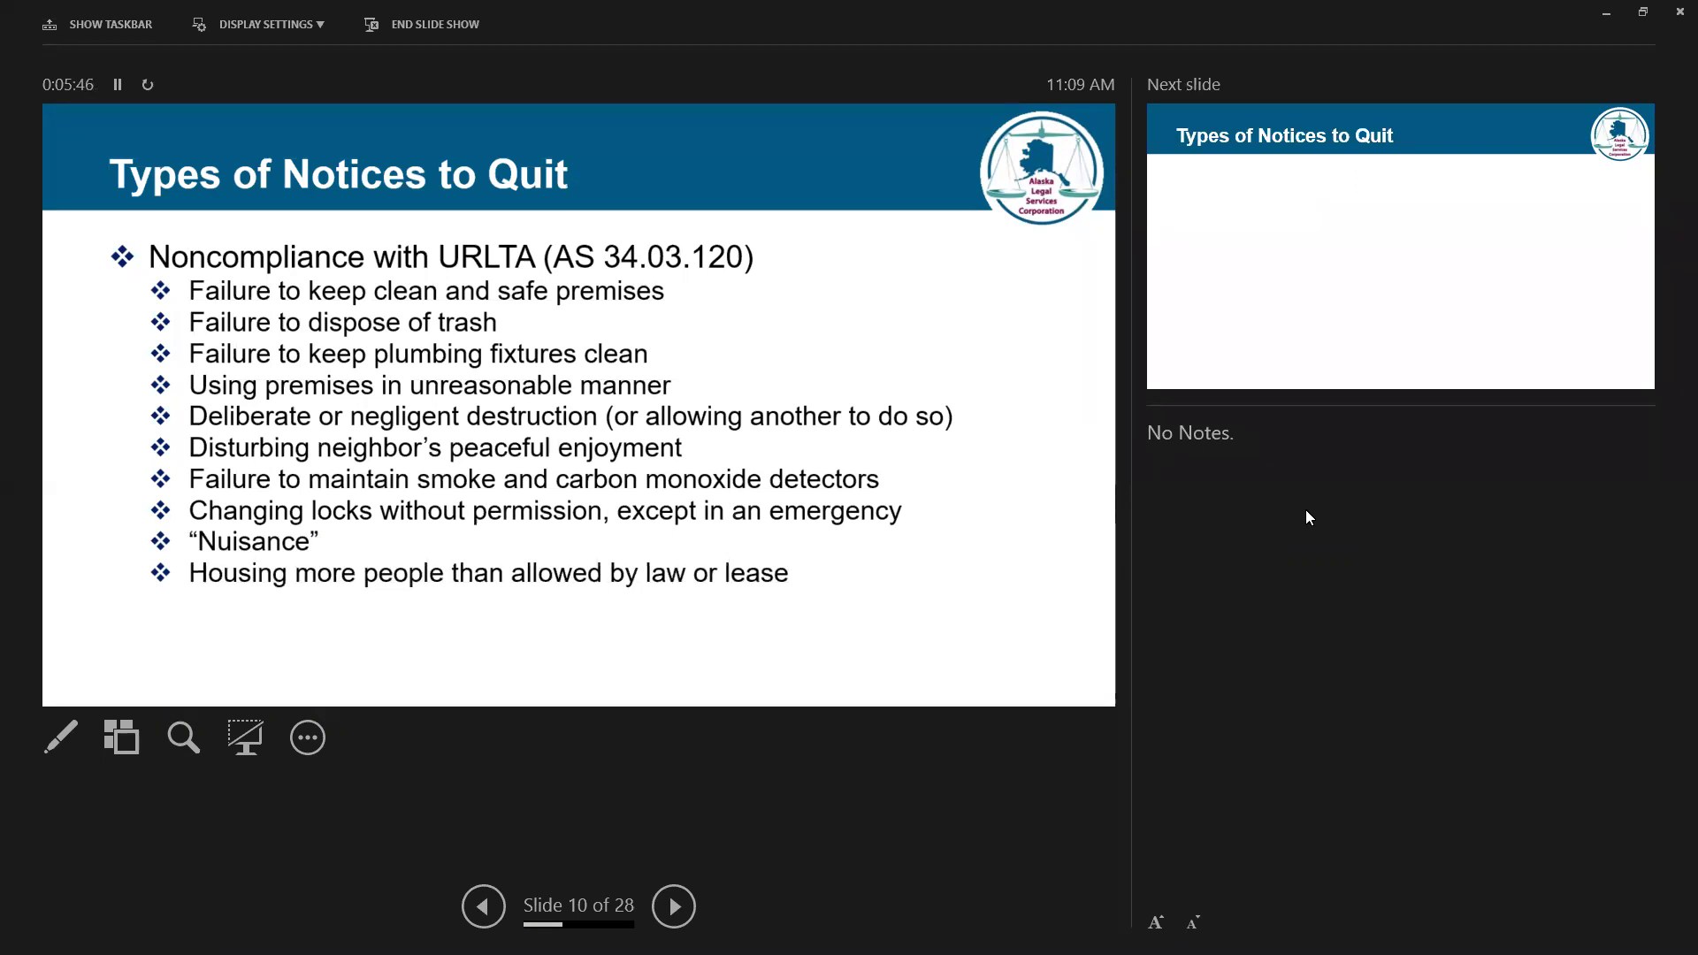
key("Right")
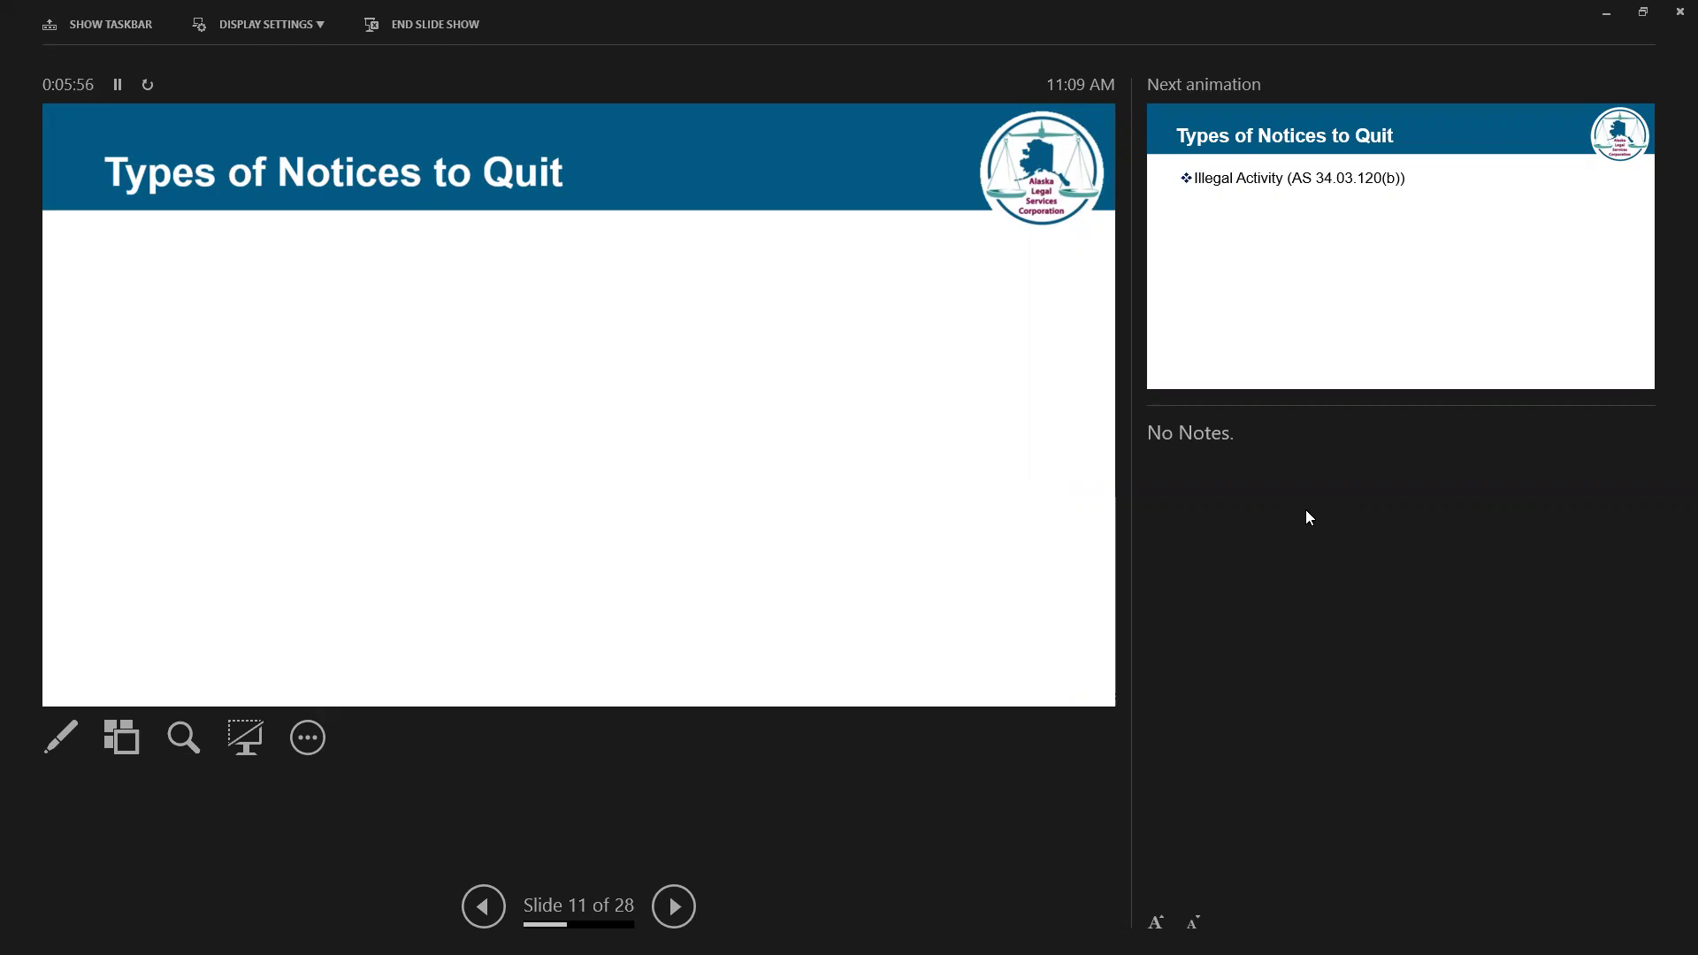
Step: Reveal the Illegal Activity bullets — 5 days incurable, prostitution, alcohol, gambling, controlled substances, permitting others — then reach slide 12
key("Right")
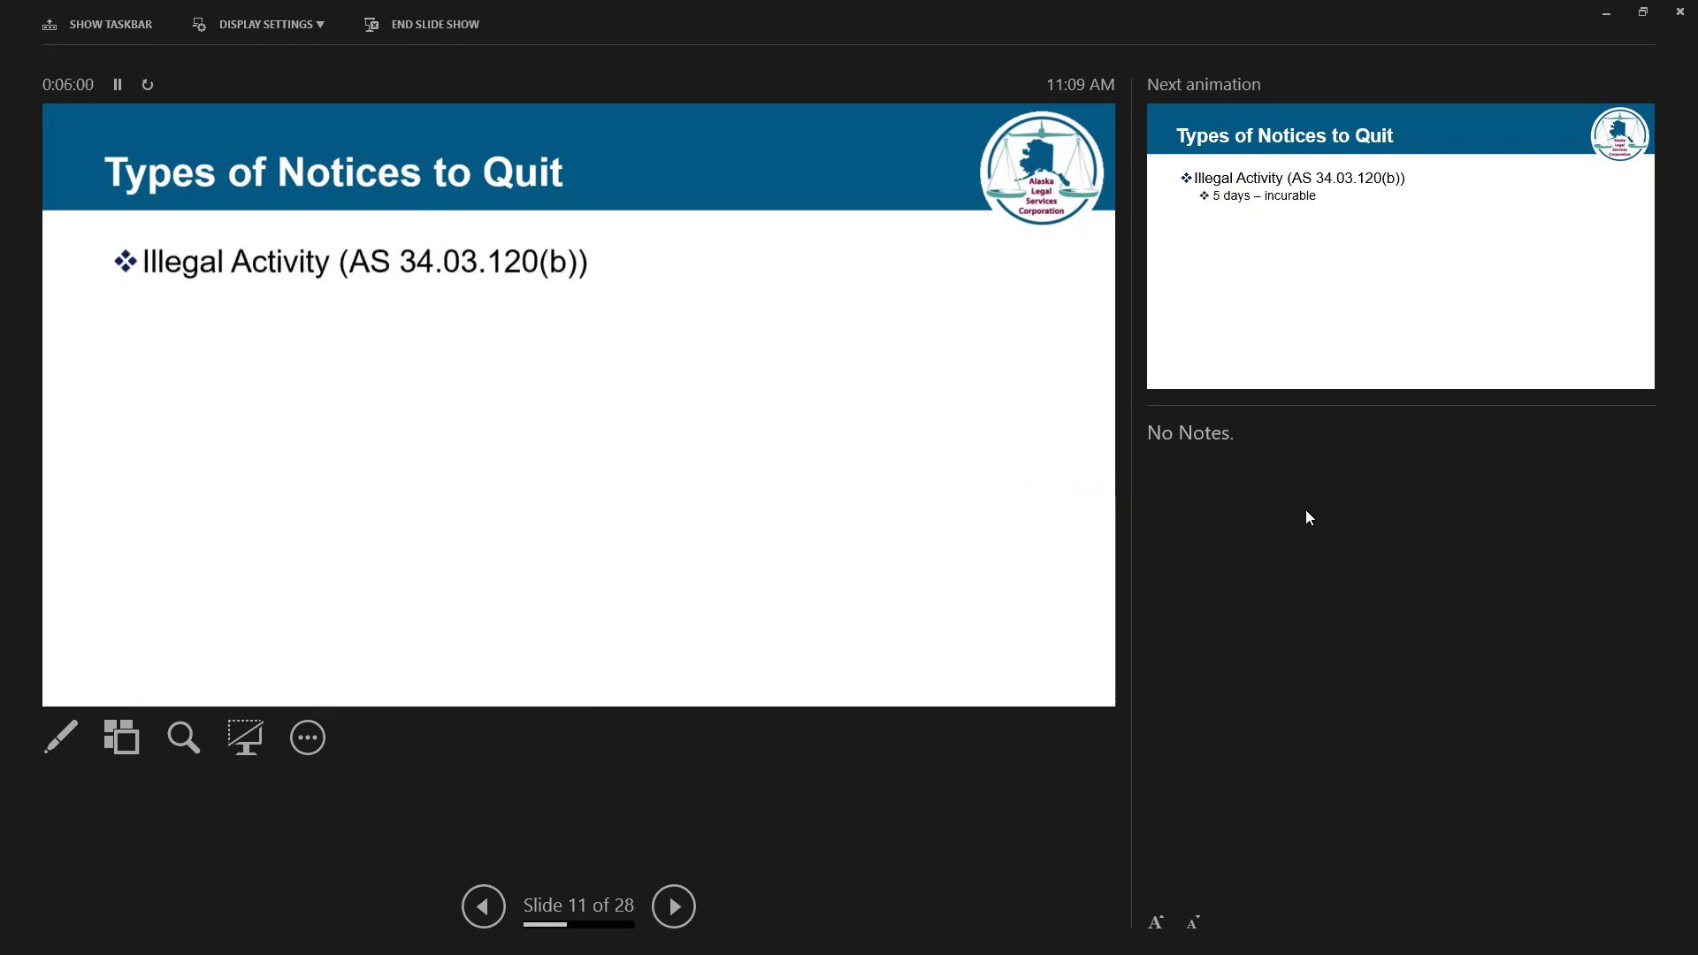
key("Right")
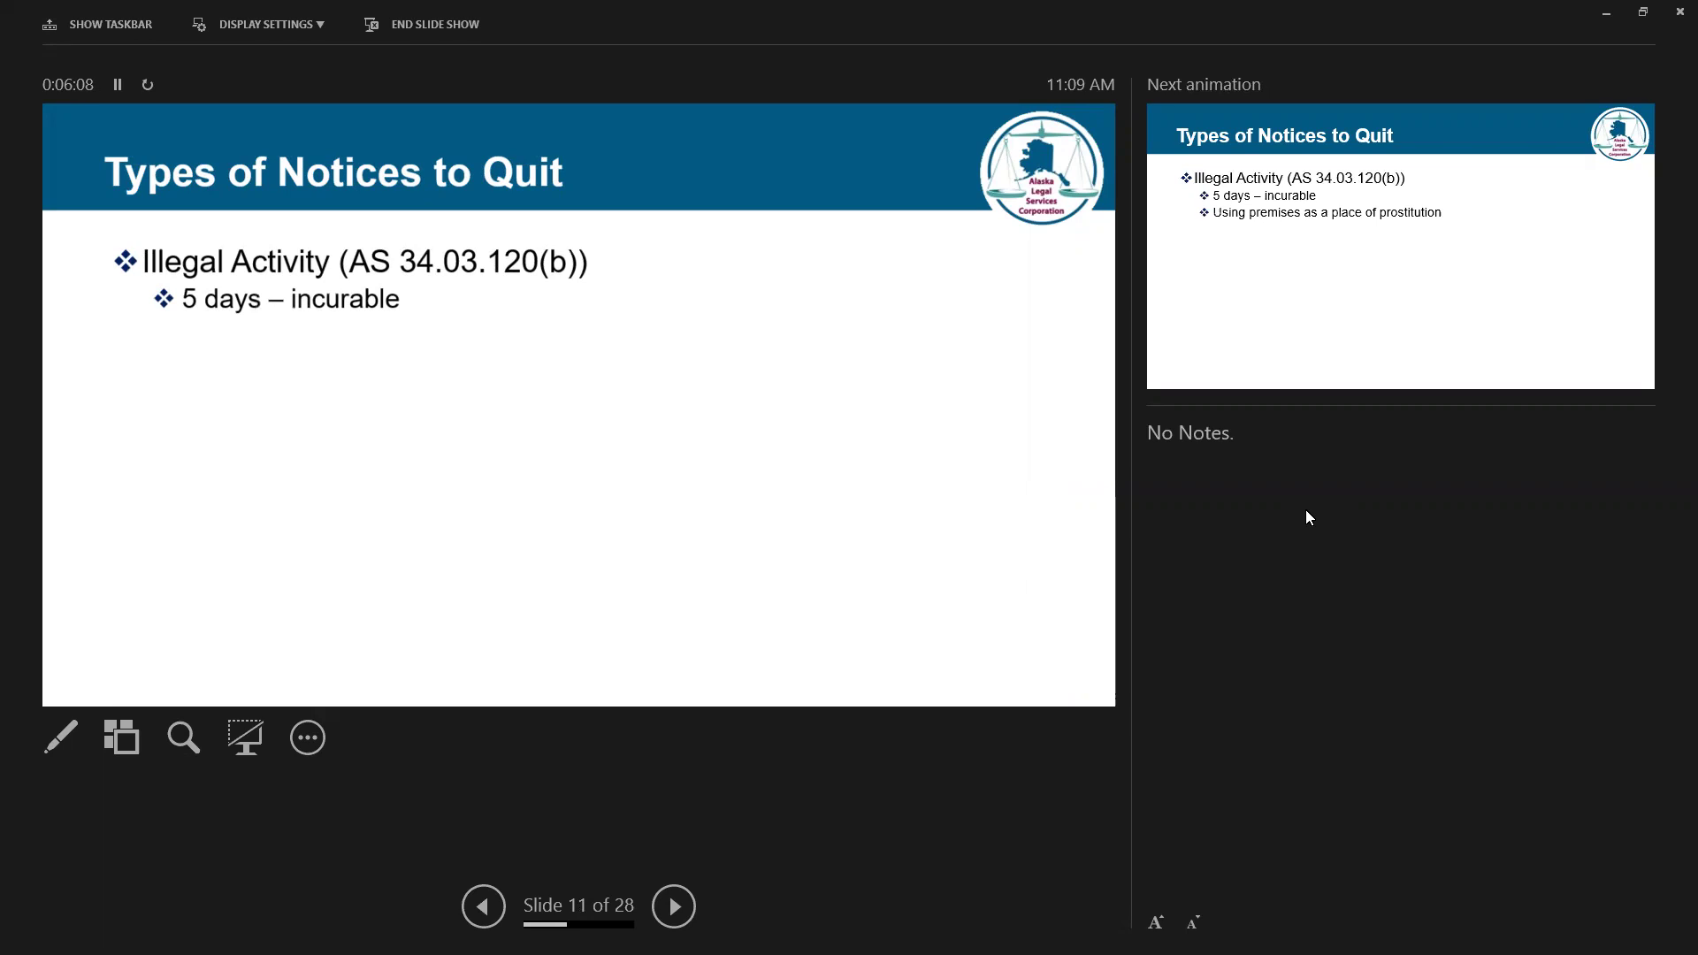
key("Right")
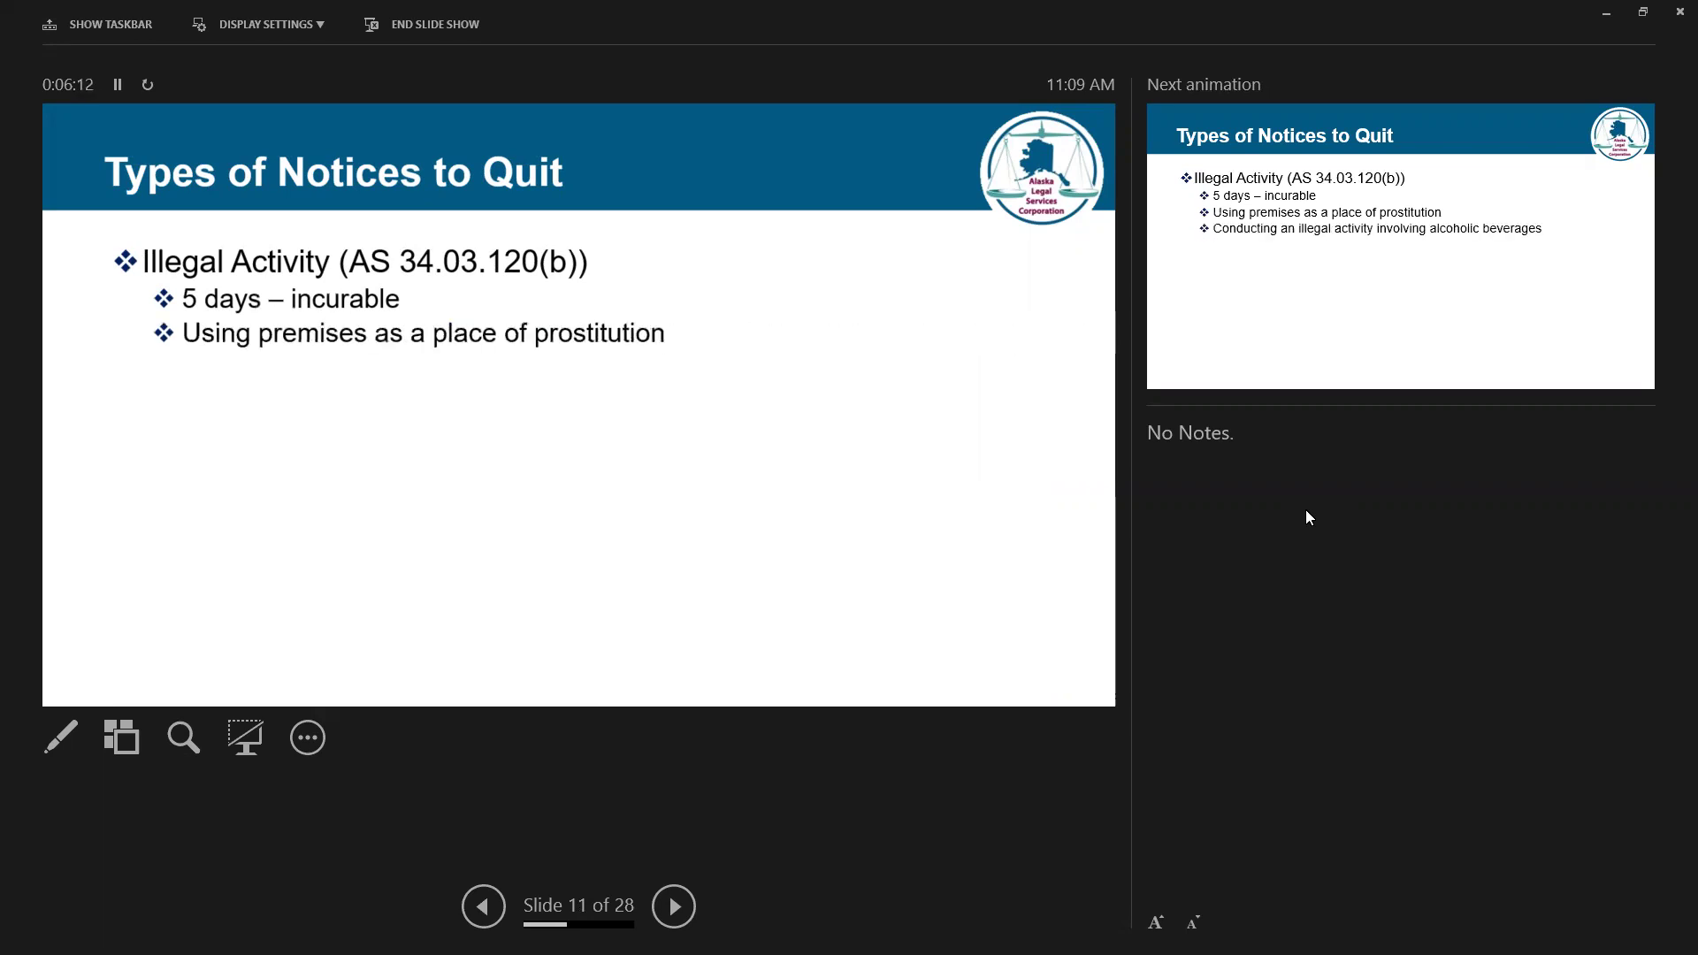
key("Right")
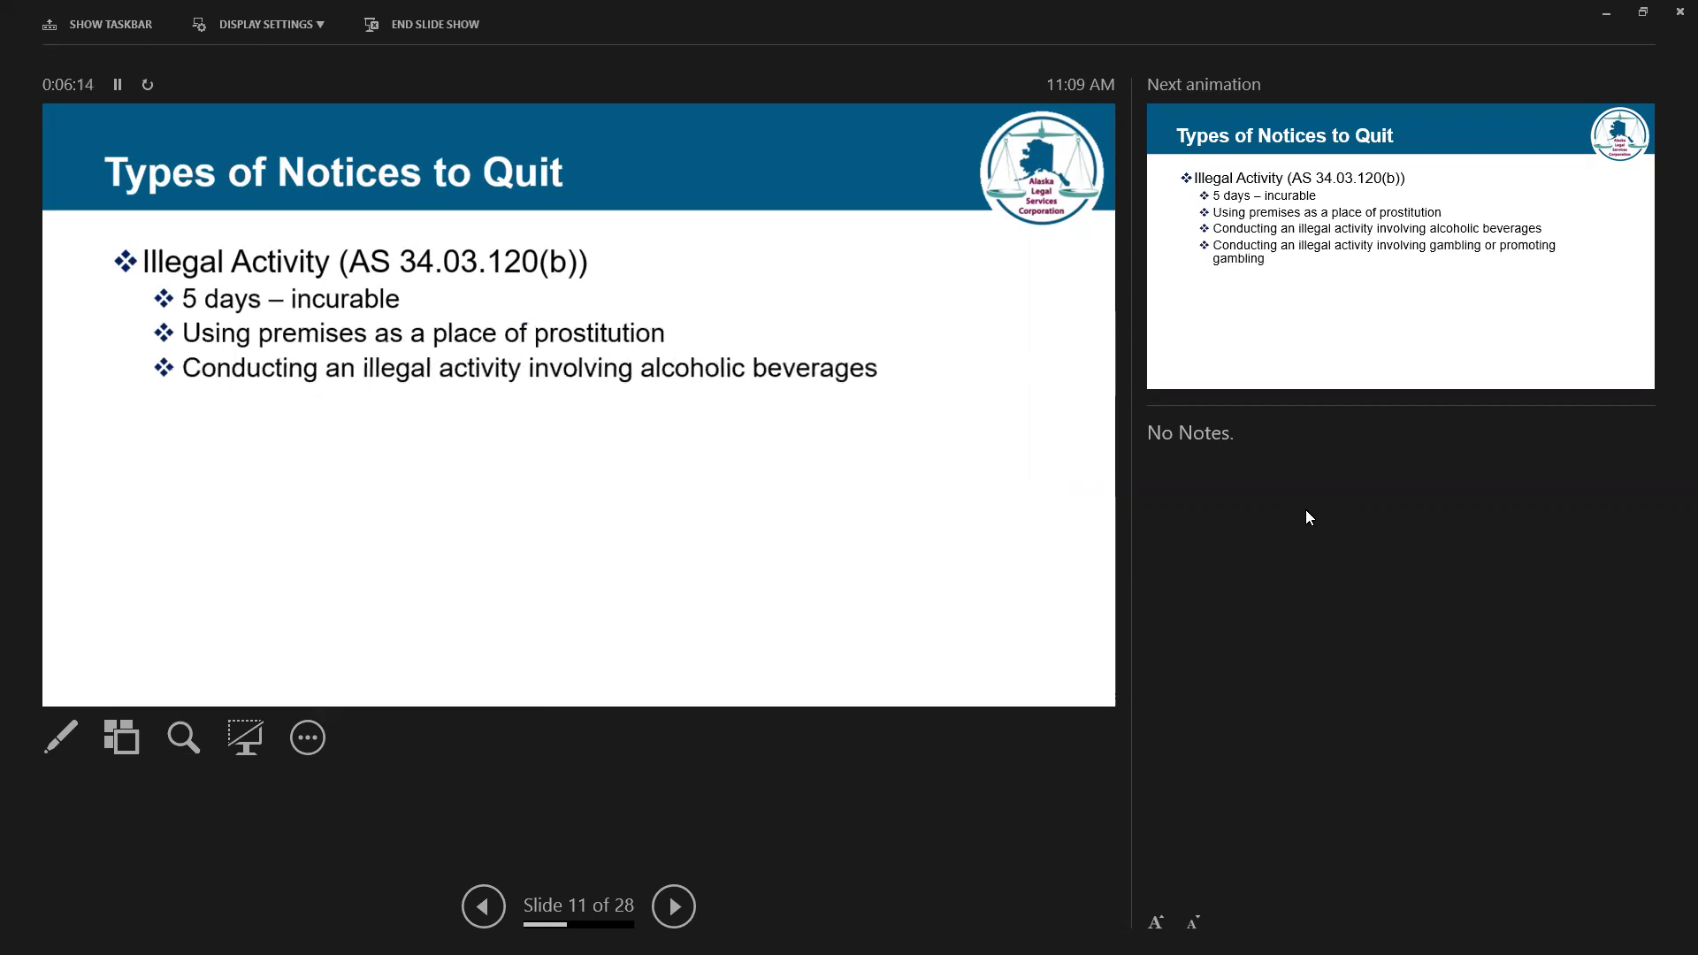
key("Right")
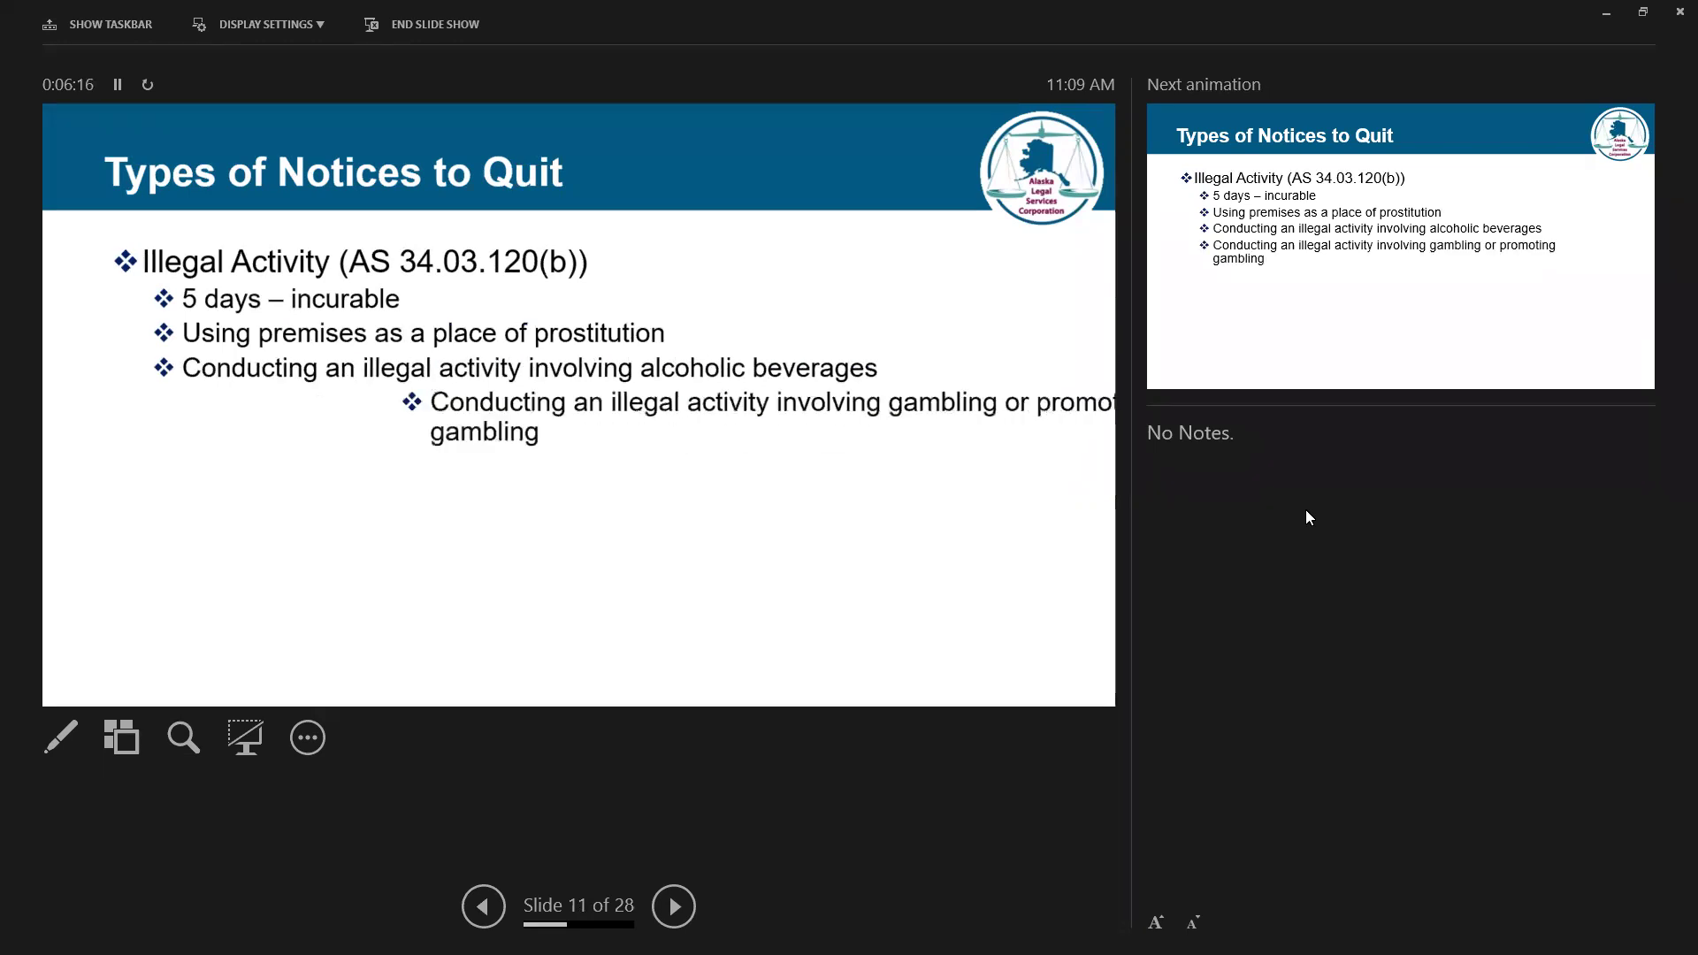
key("Right")
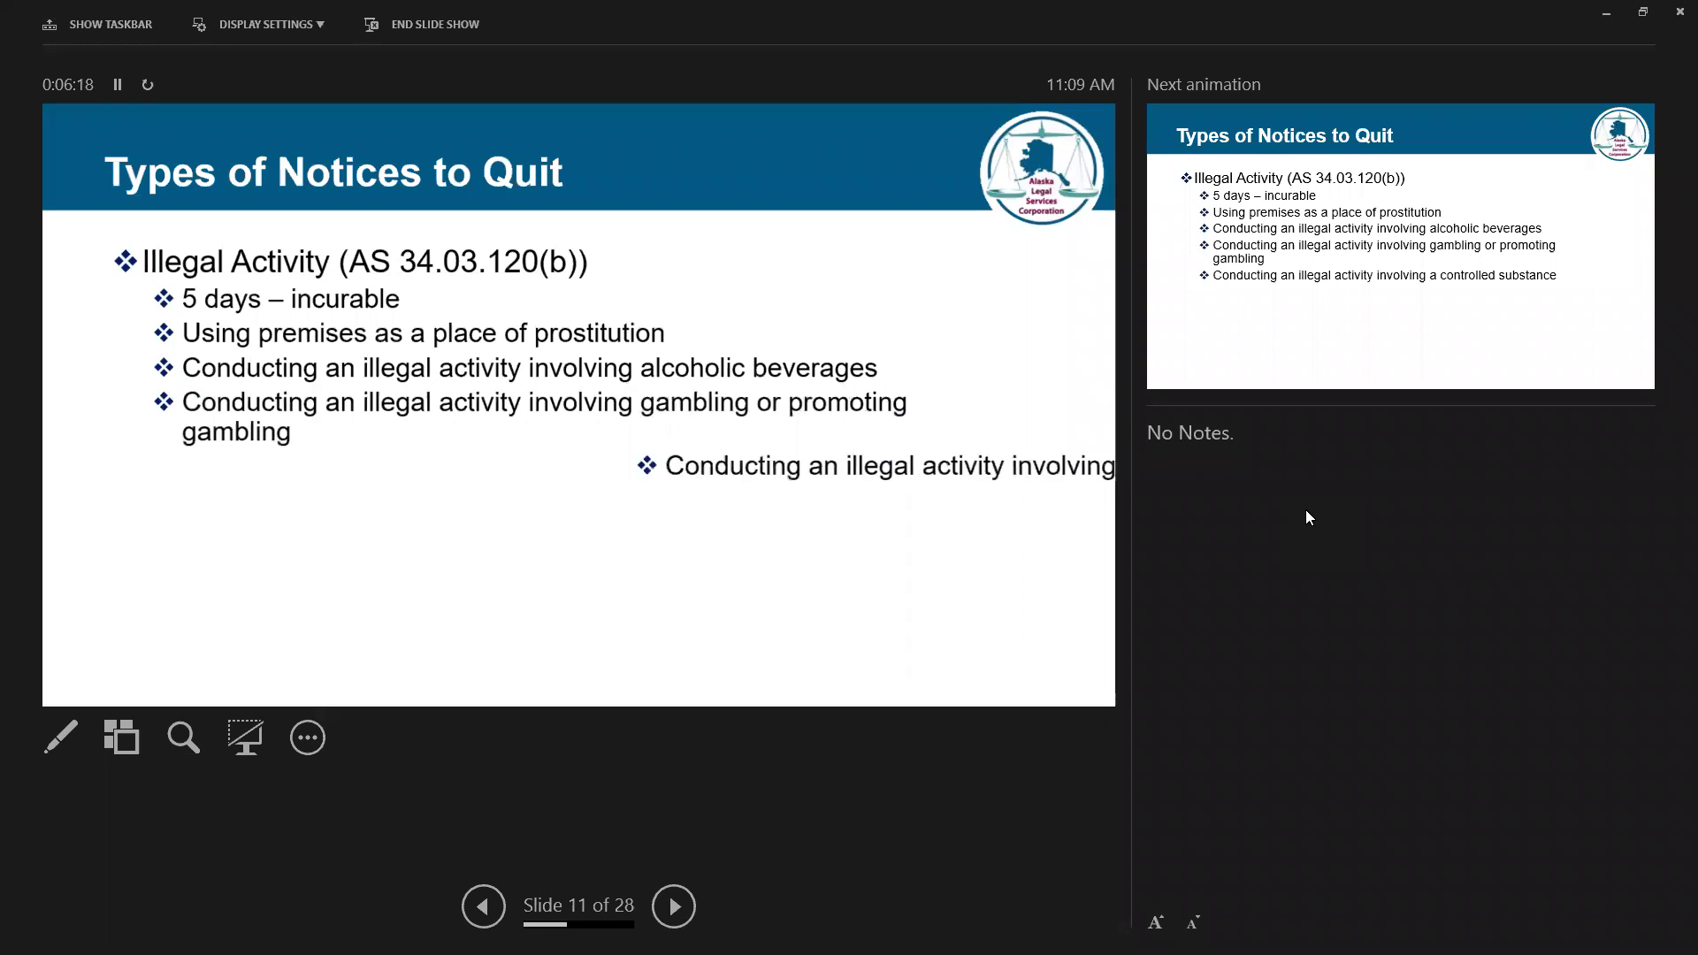
key("Right")
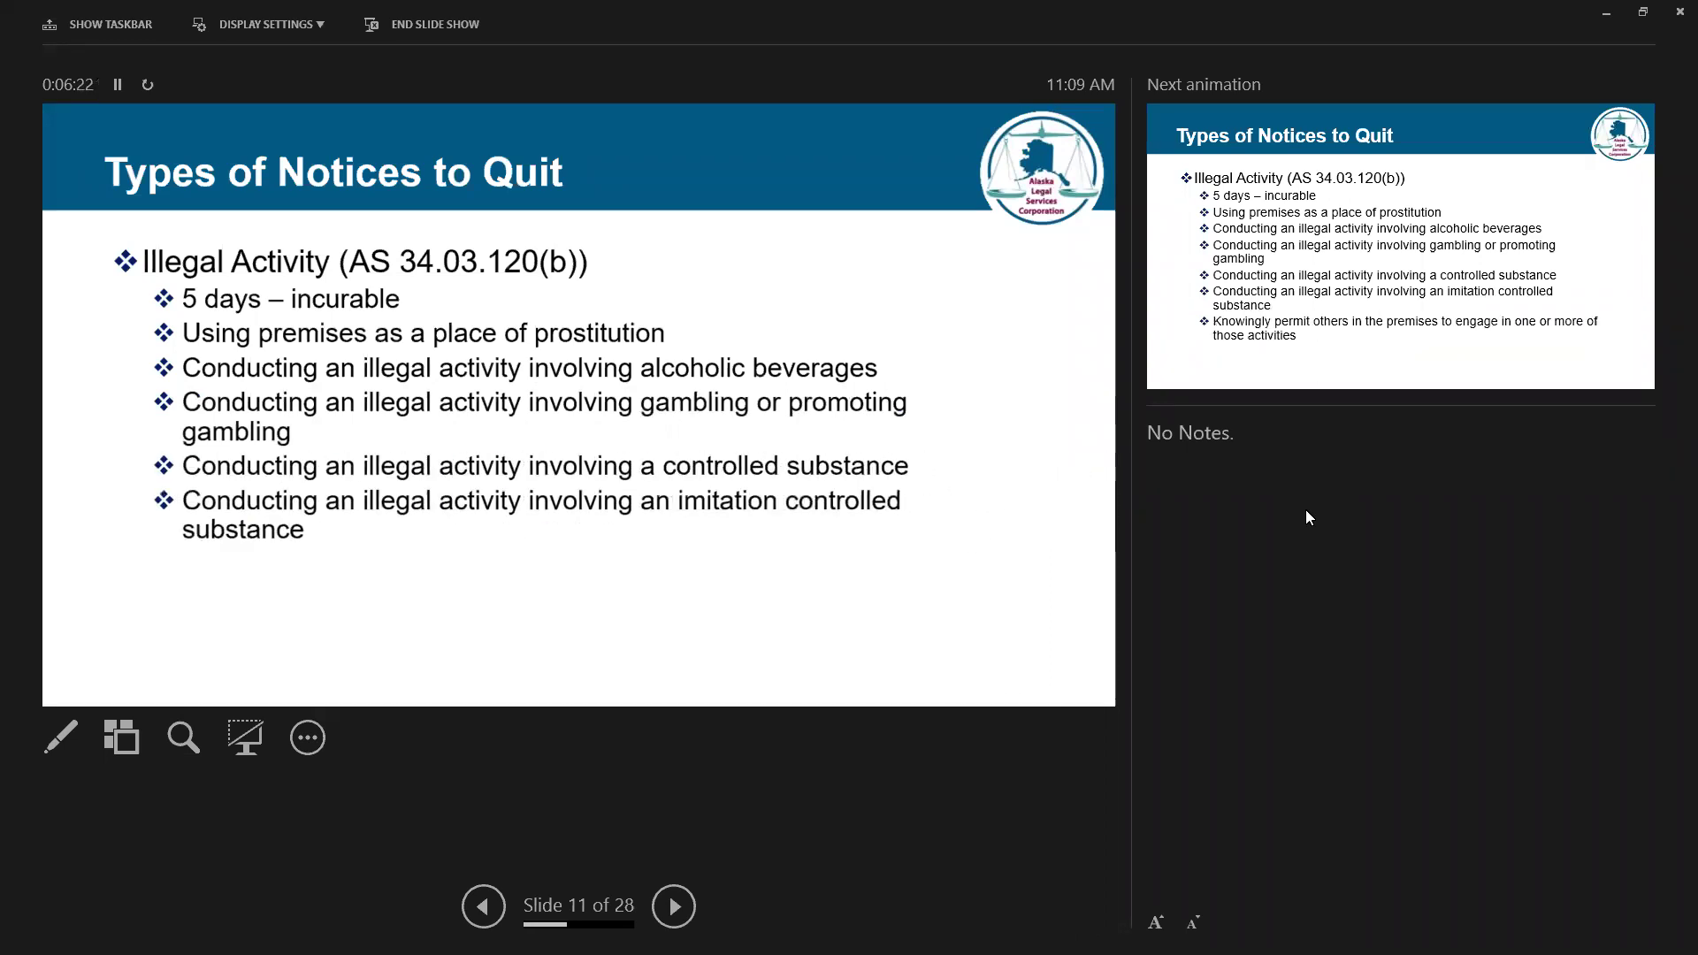
key("Right")
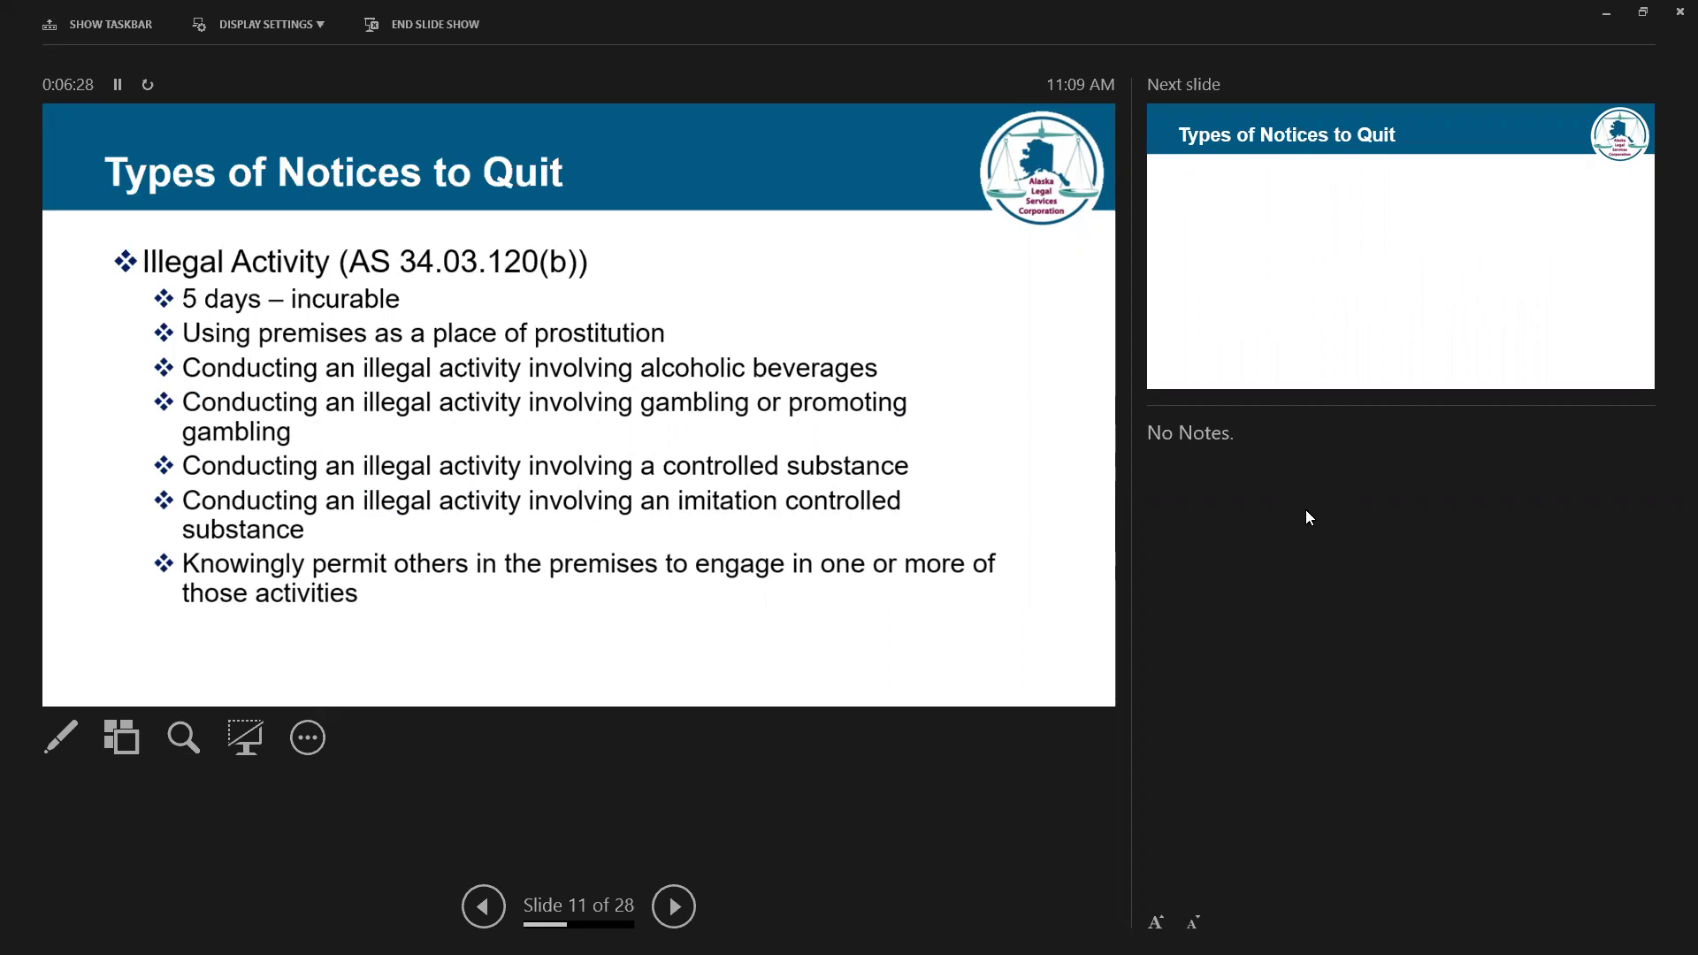
key("Right")
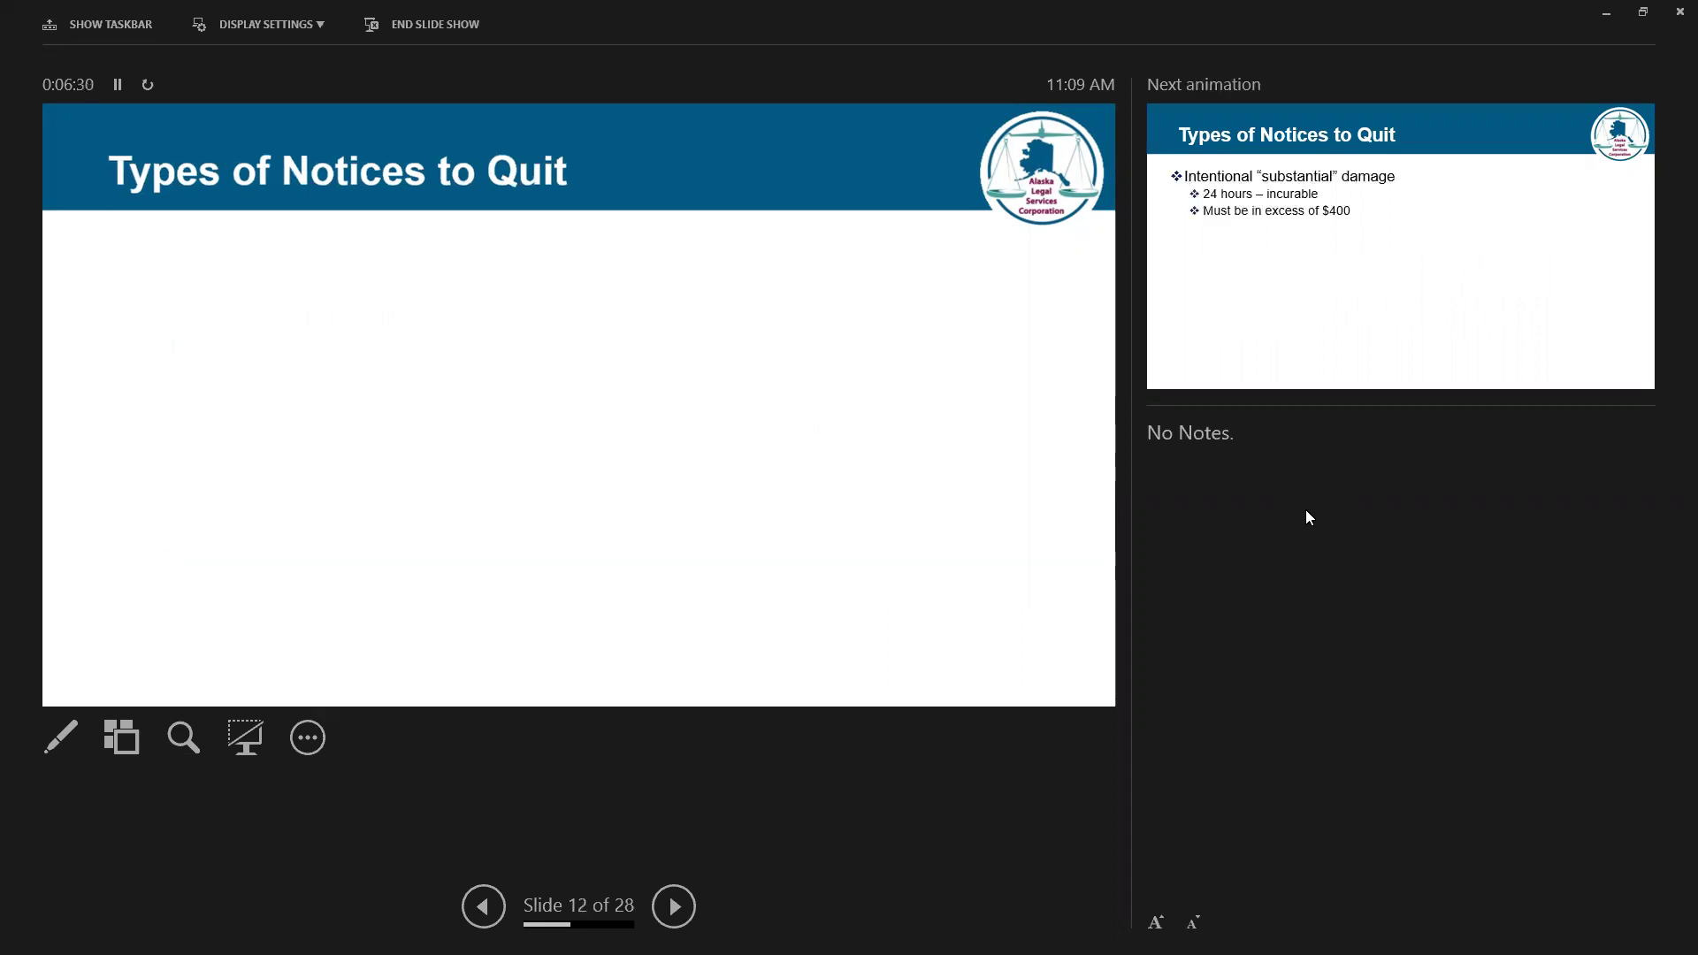
Step: Reveal the intentional substantial damage and repeat curable violation bullets, then reach Serving a Notice to Quit
key("Right")
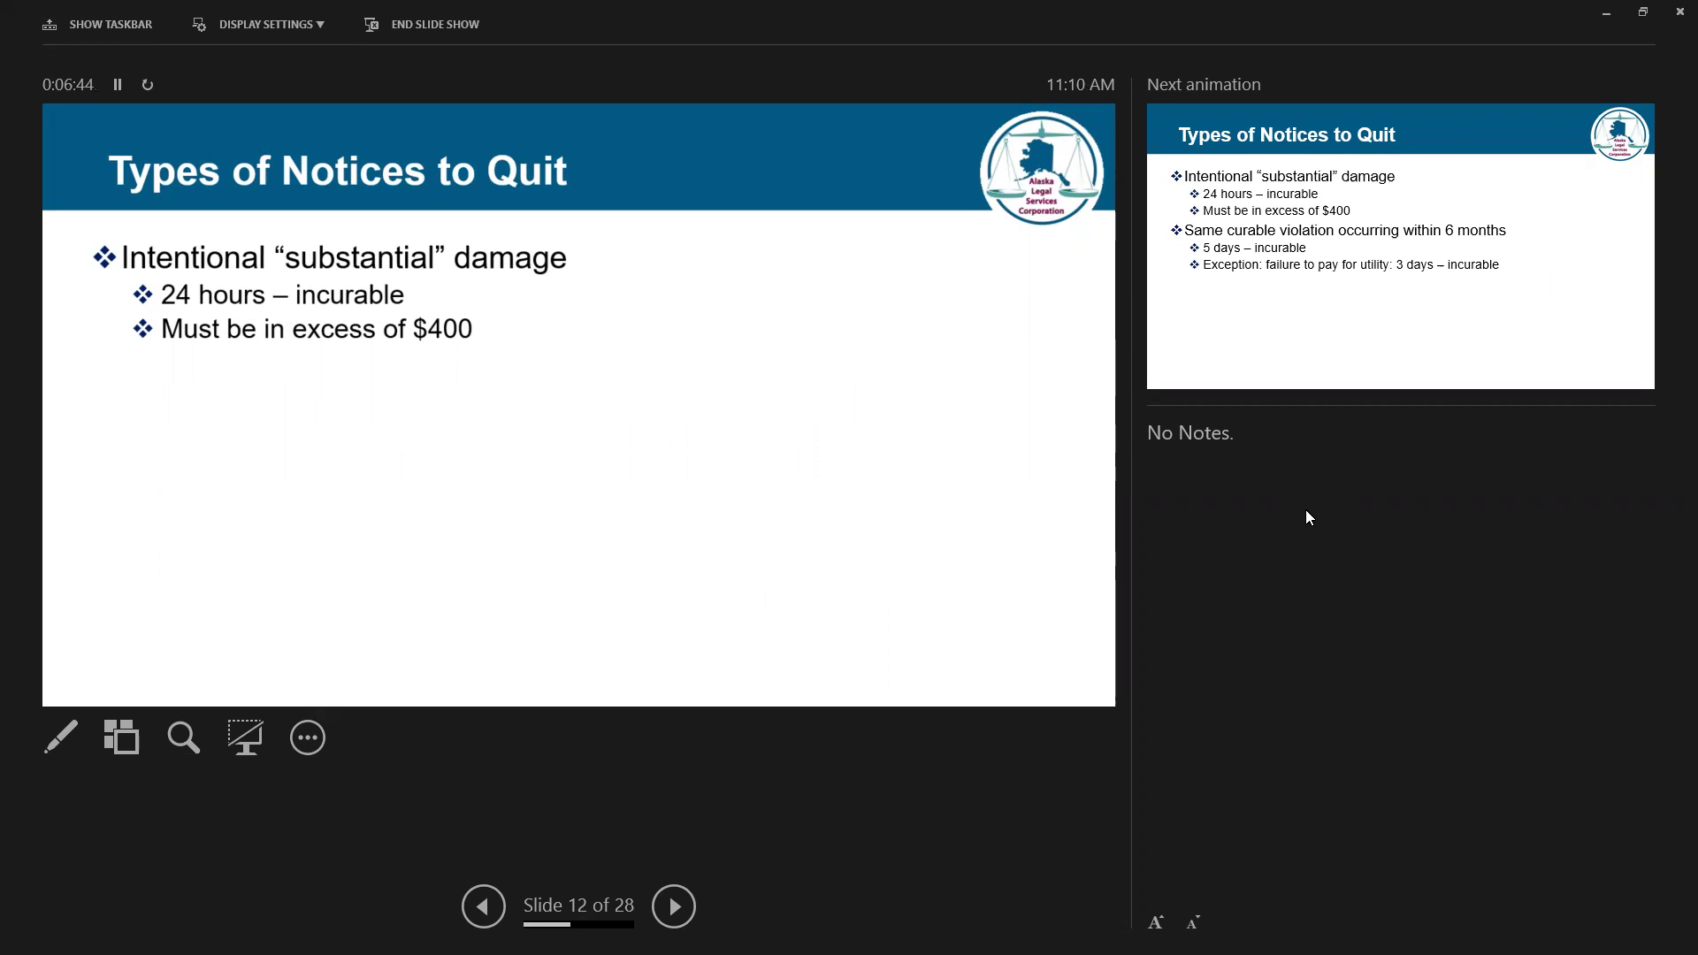
key("Right")
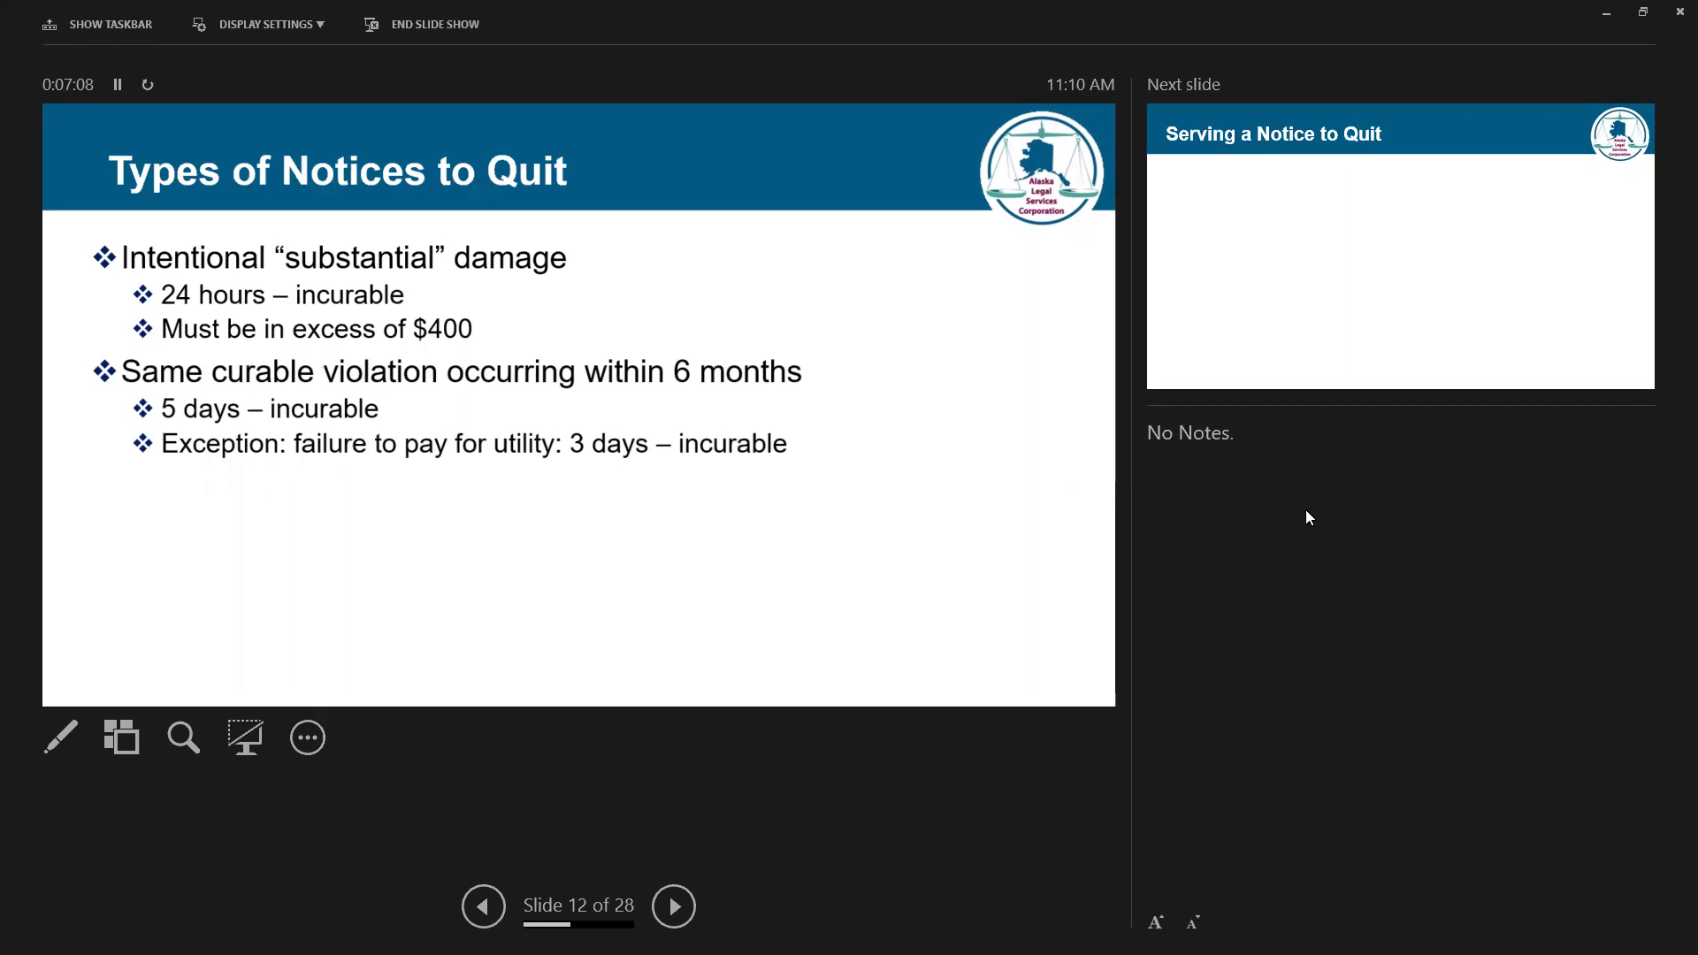
key("Right")
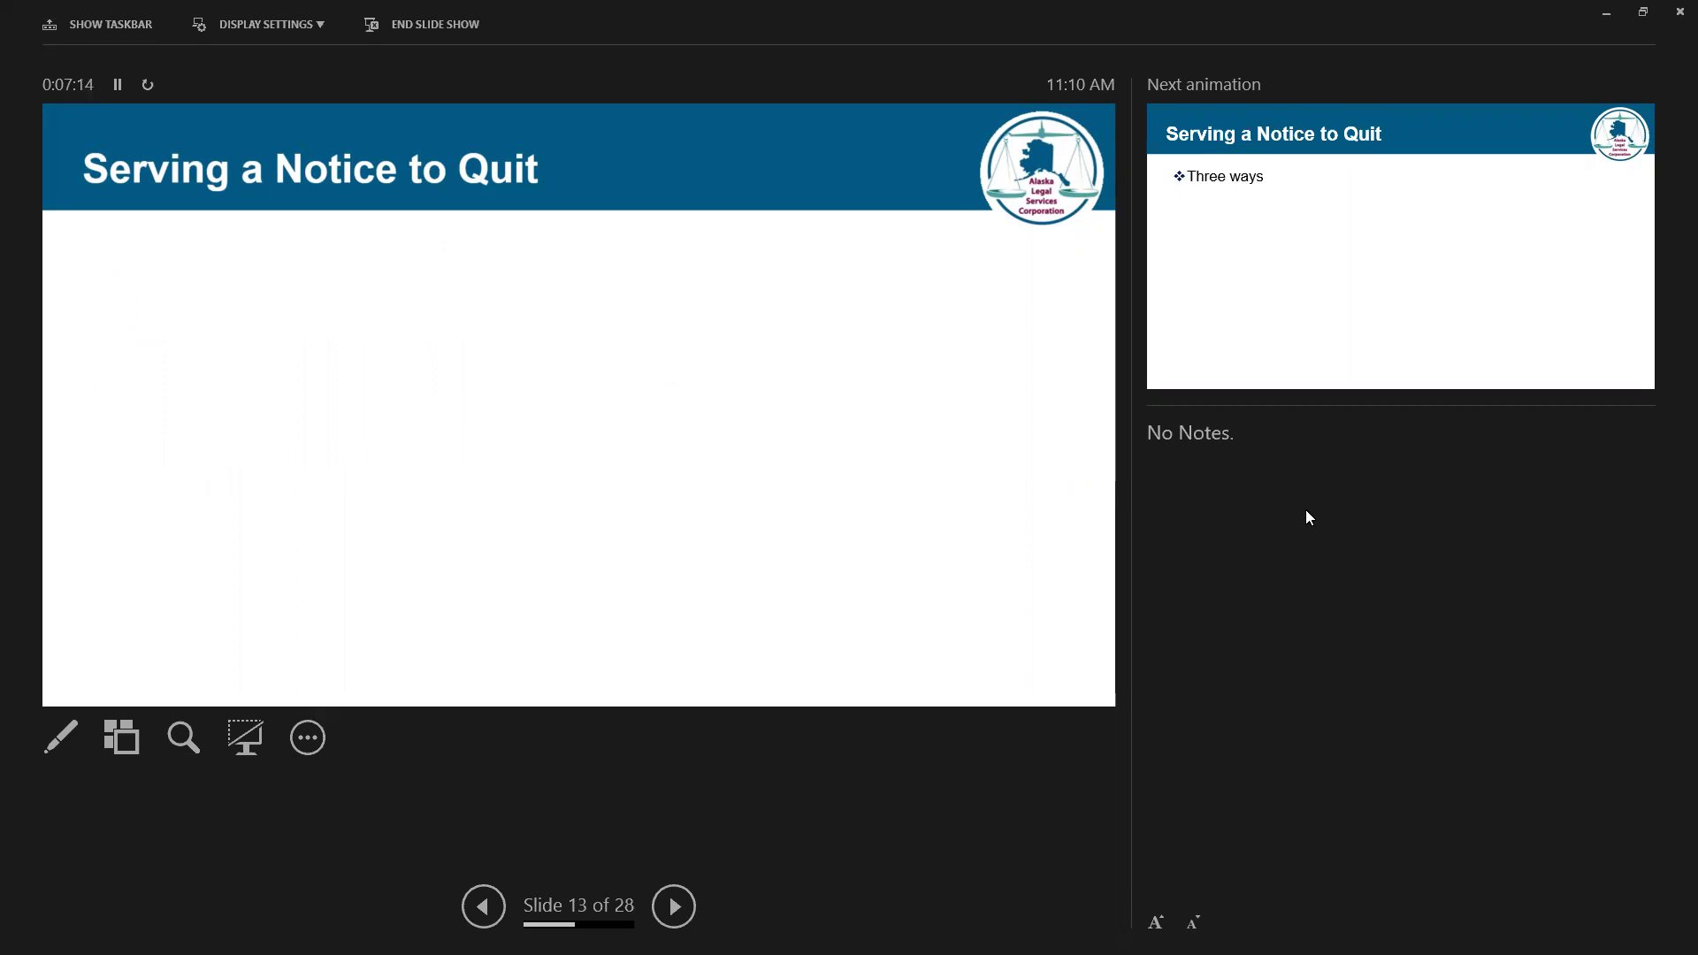
Step: Reveal the three service methods — in person, taped to the door, certified mail — then reach slide 14
key("Right")
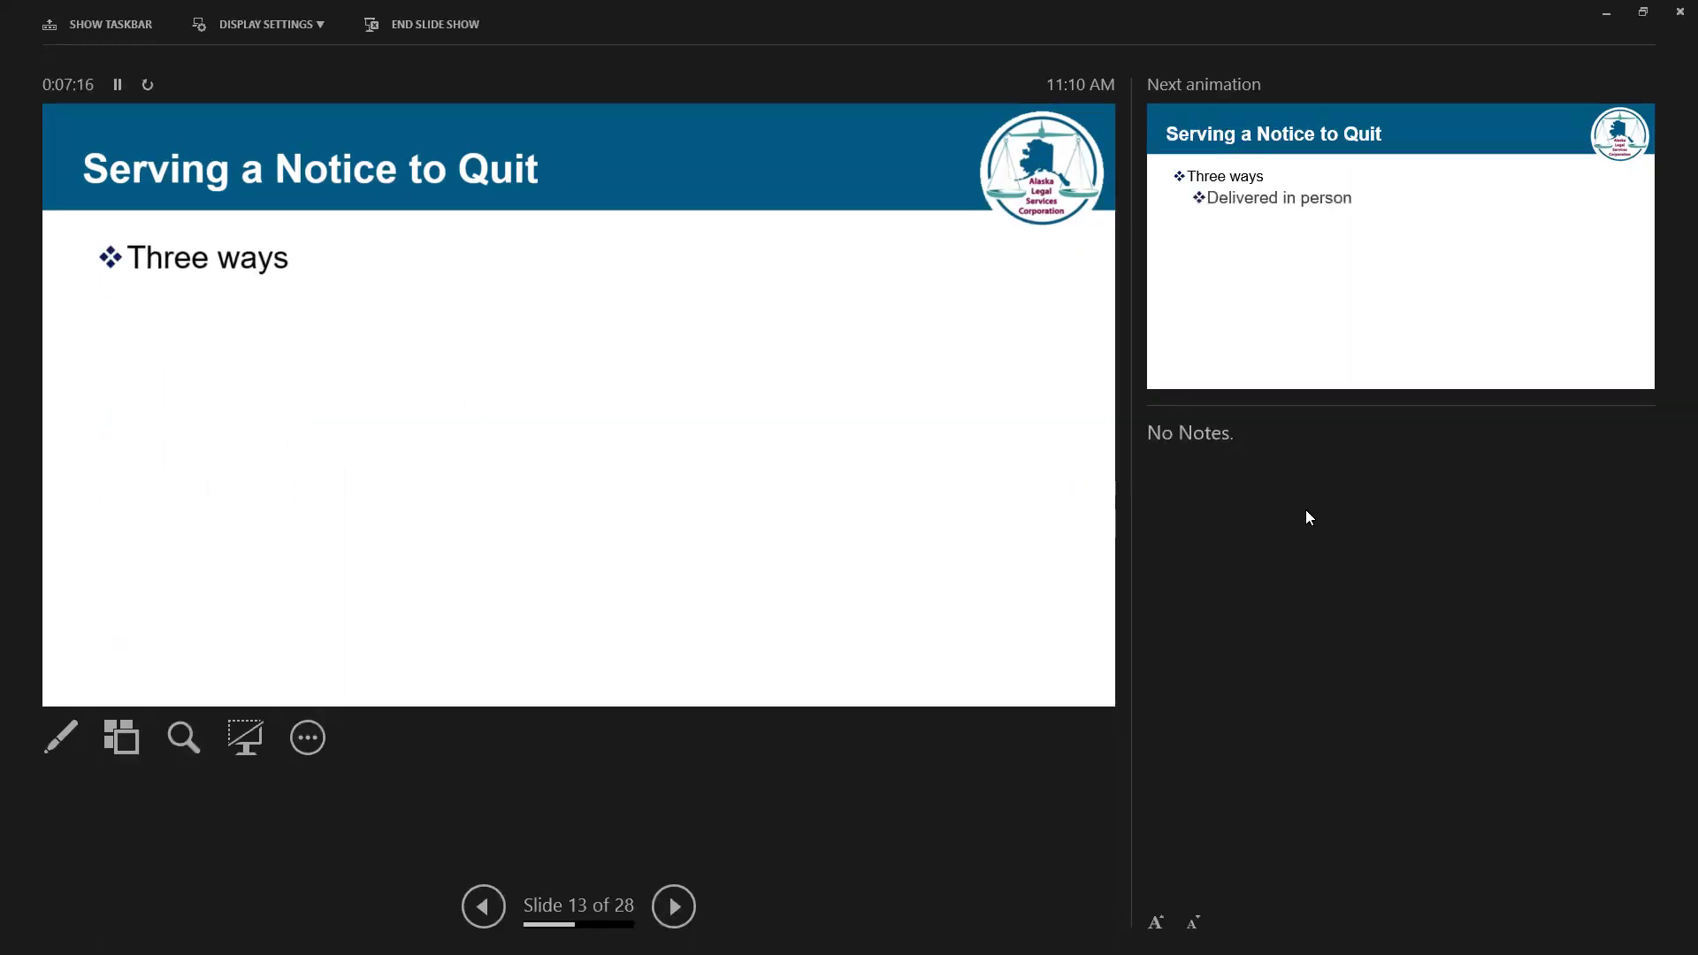
key("Right")
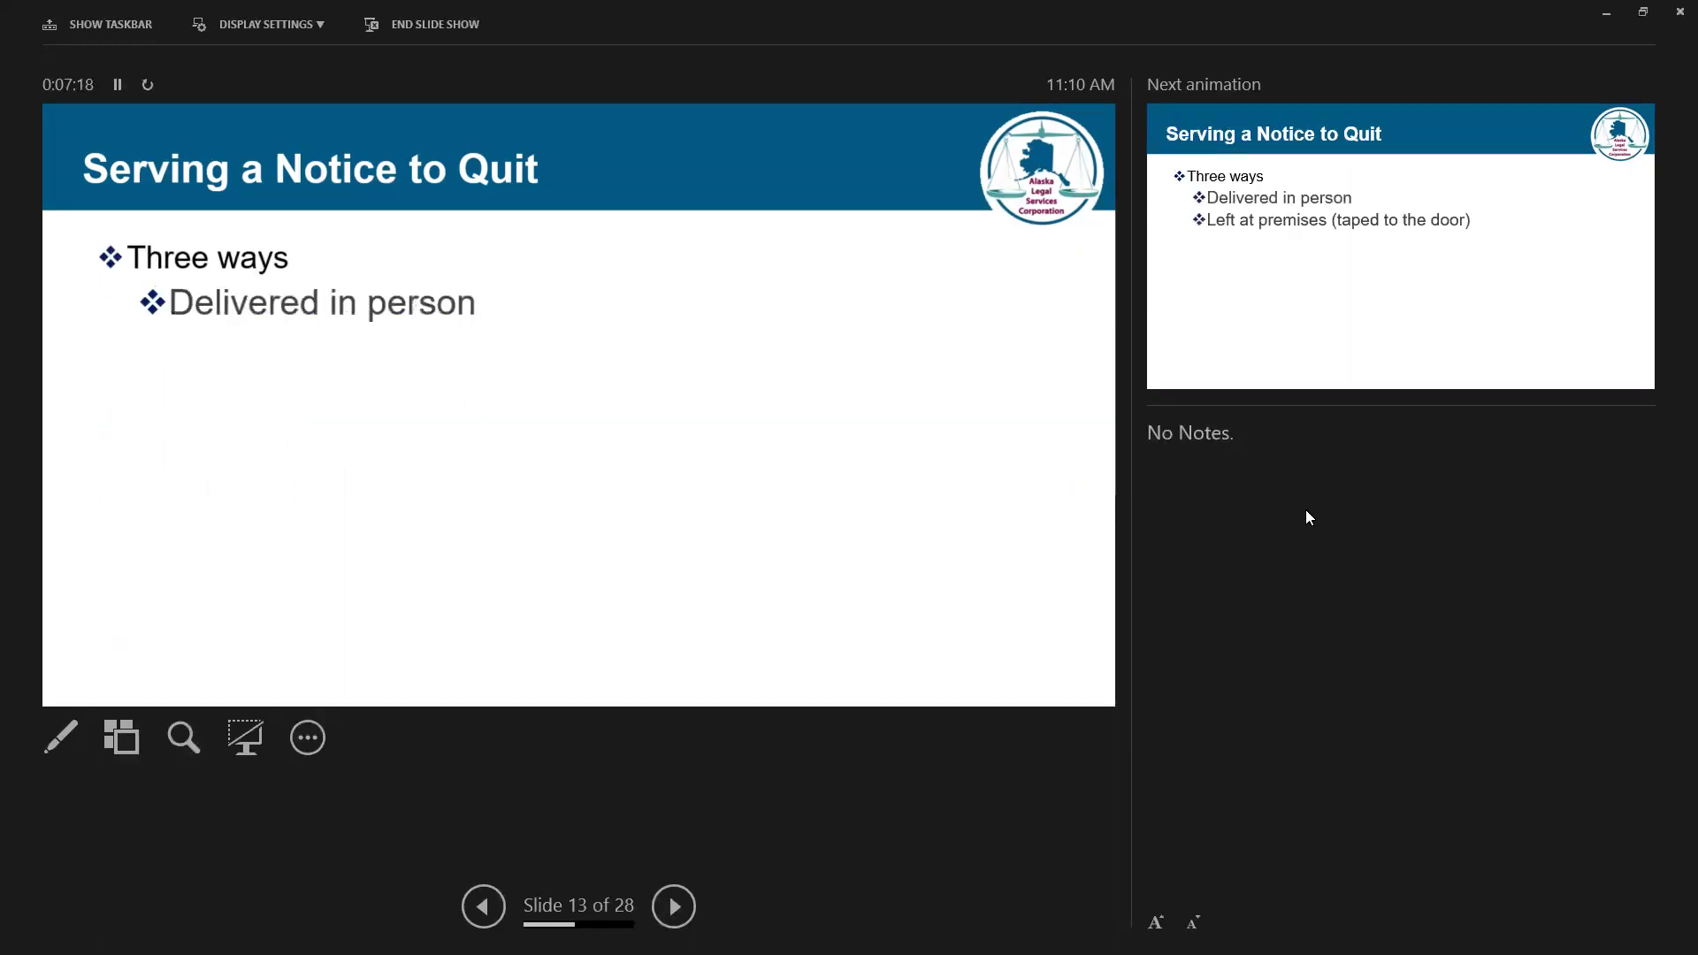
key("Right")
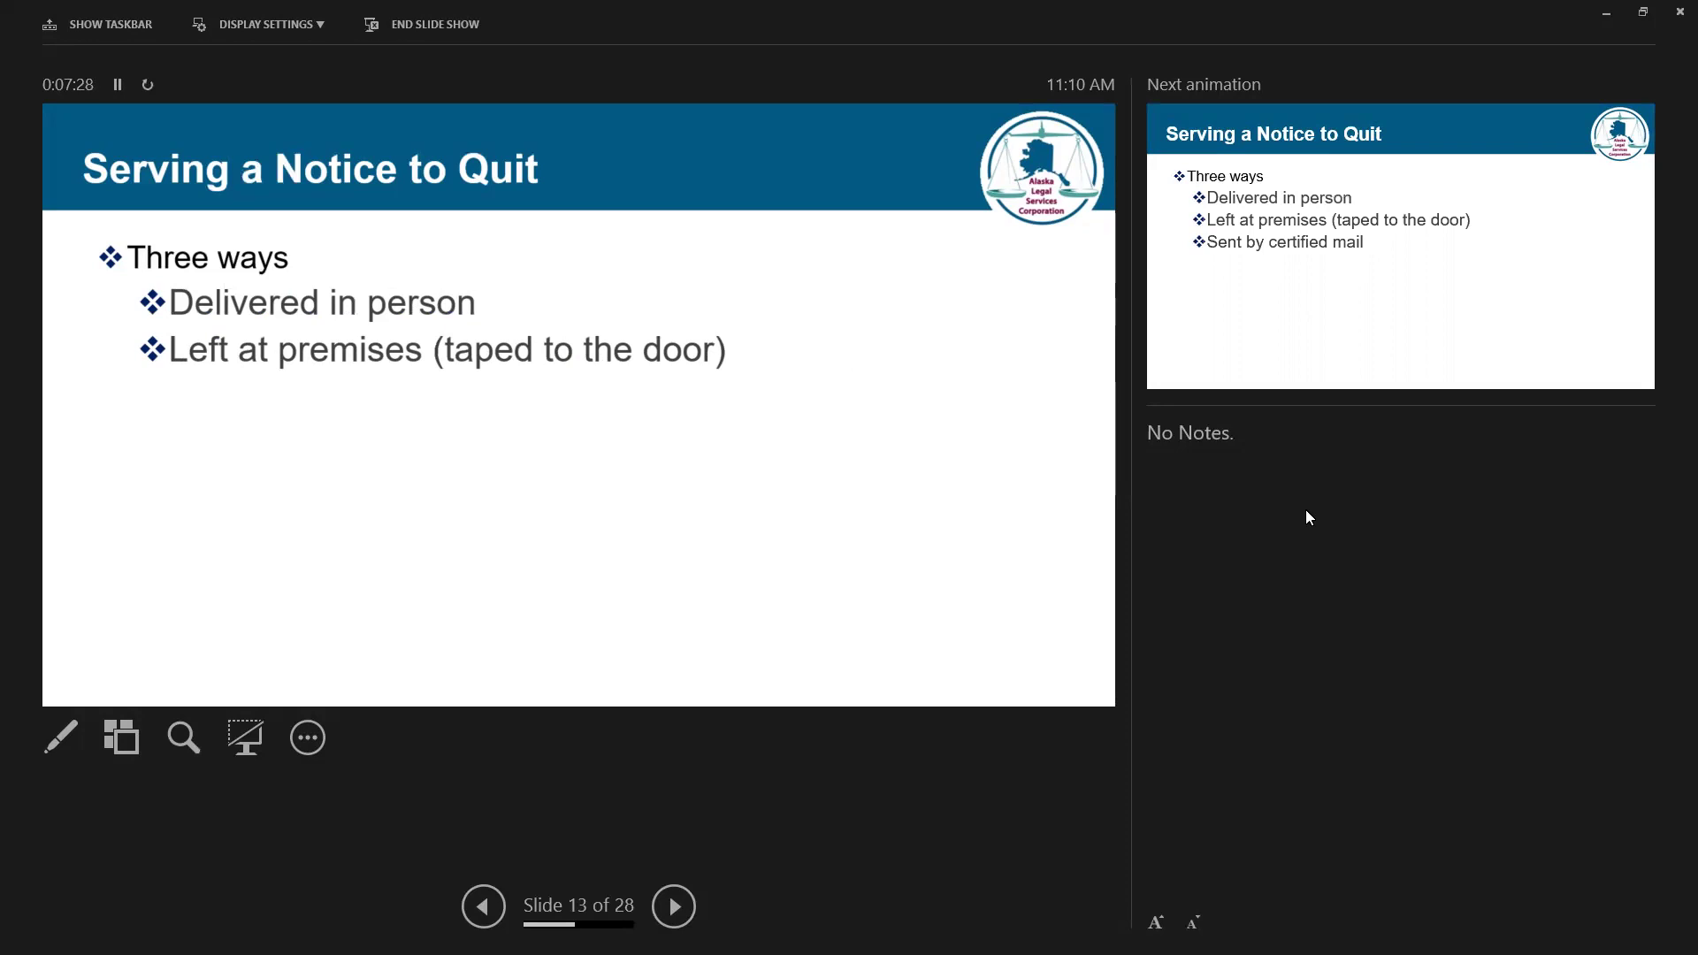
key("Right")
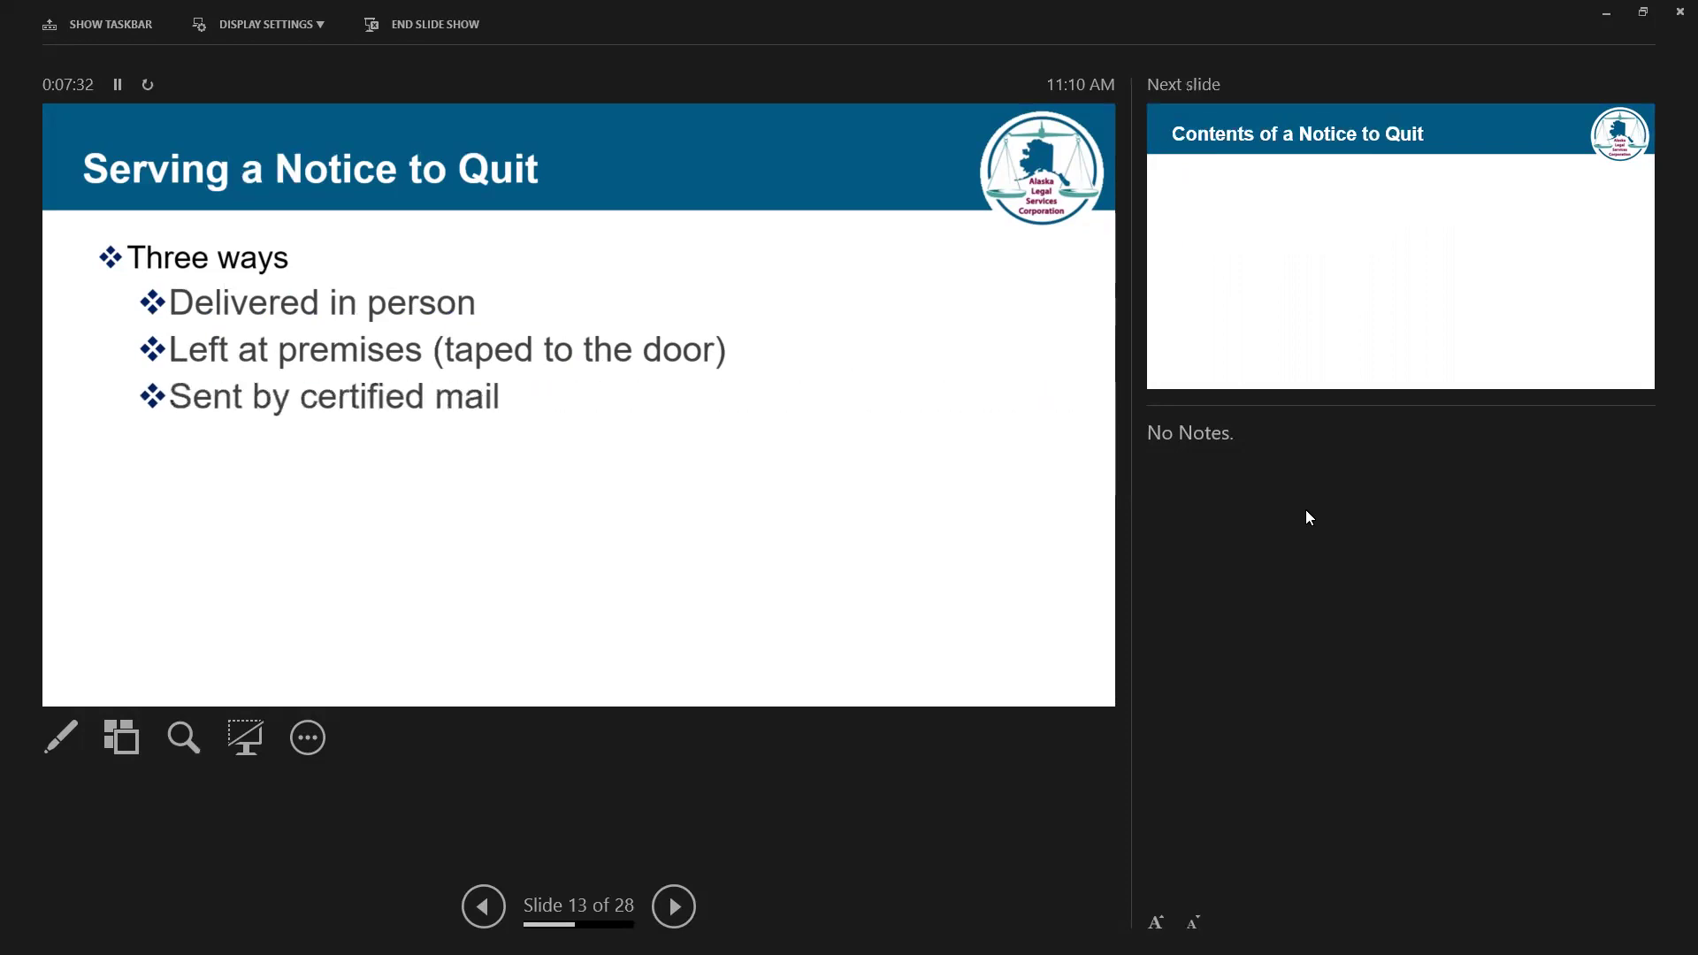
key("Right")
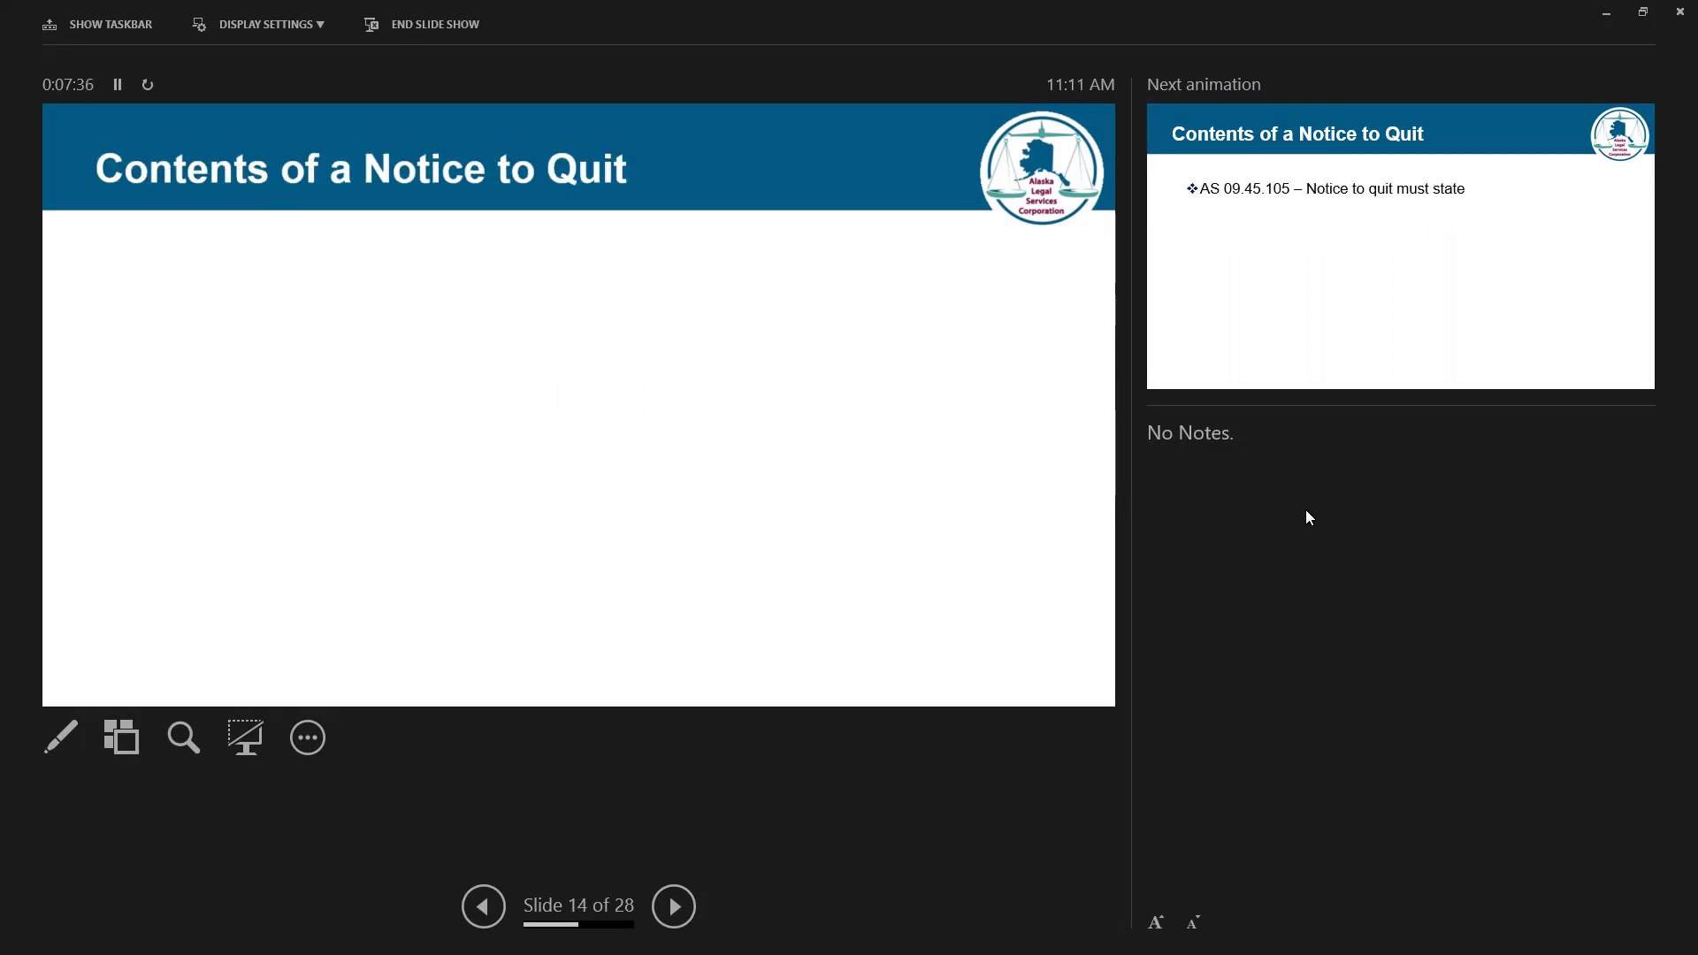
Step: Reveal the AS 09.45.105 requirements — breach, remedy, deadline, termination date, leave premises, civil action warning — then reach slide 15
key("Right")
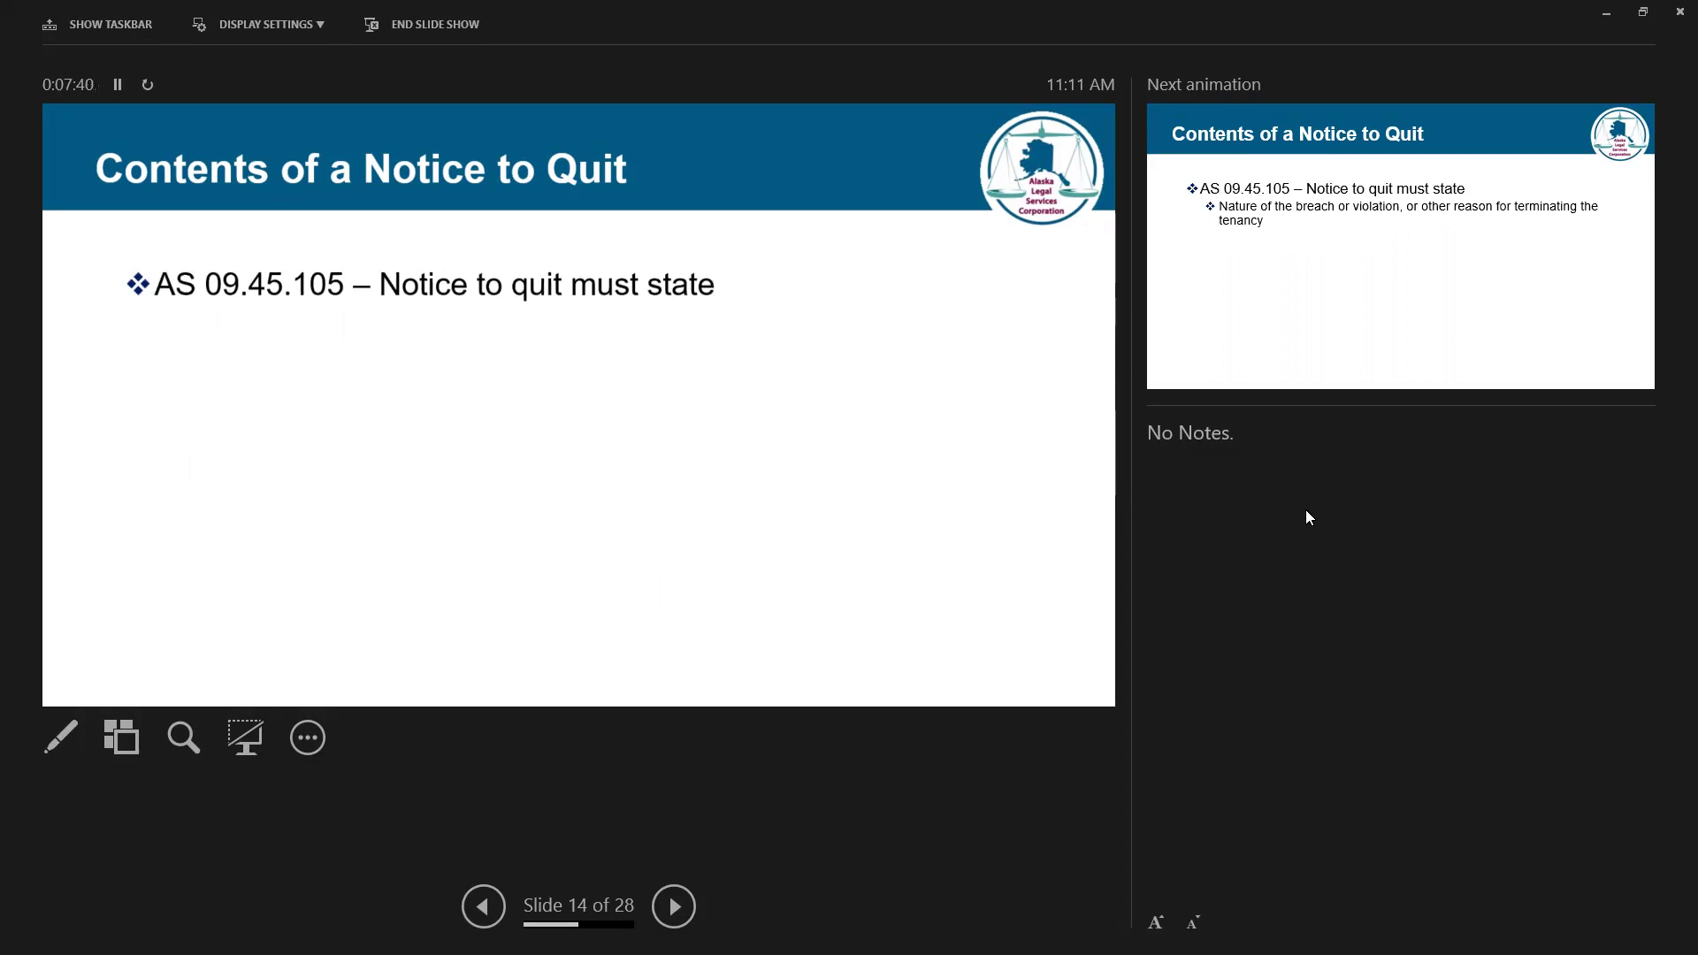
key("Right")
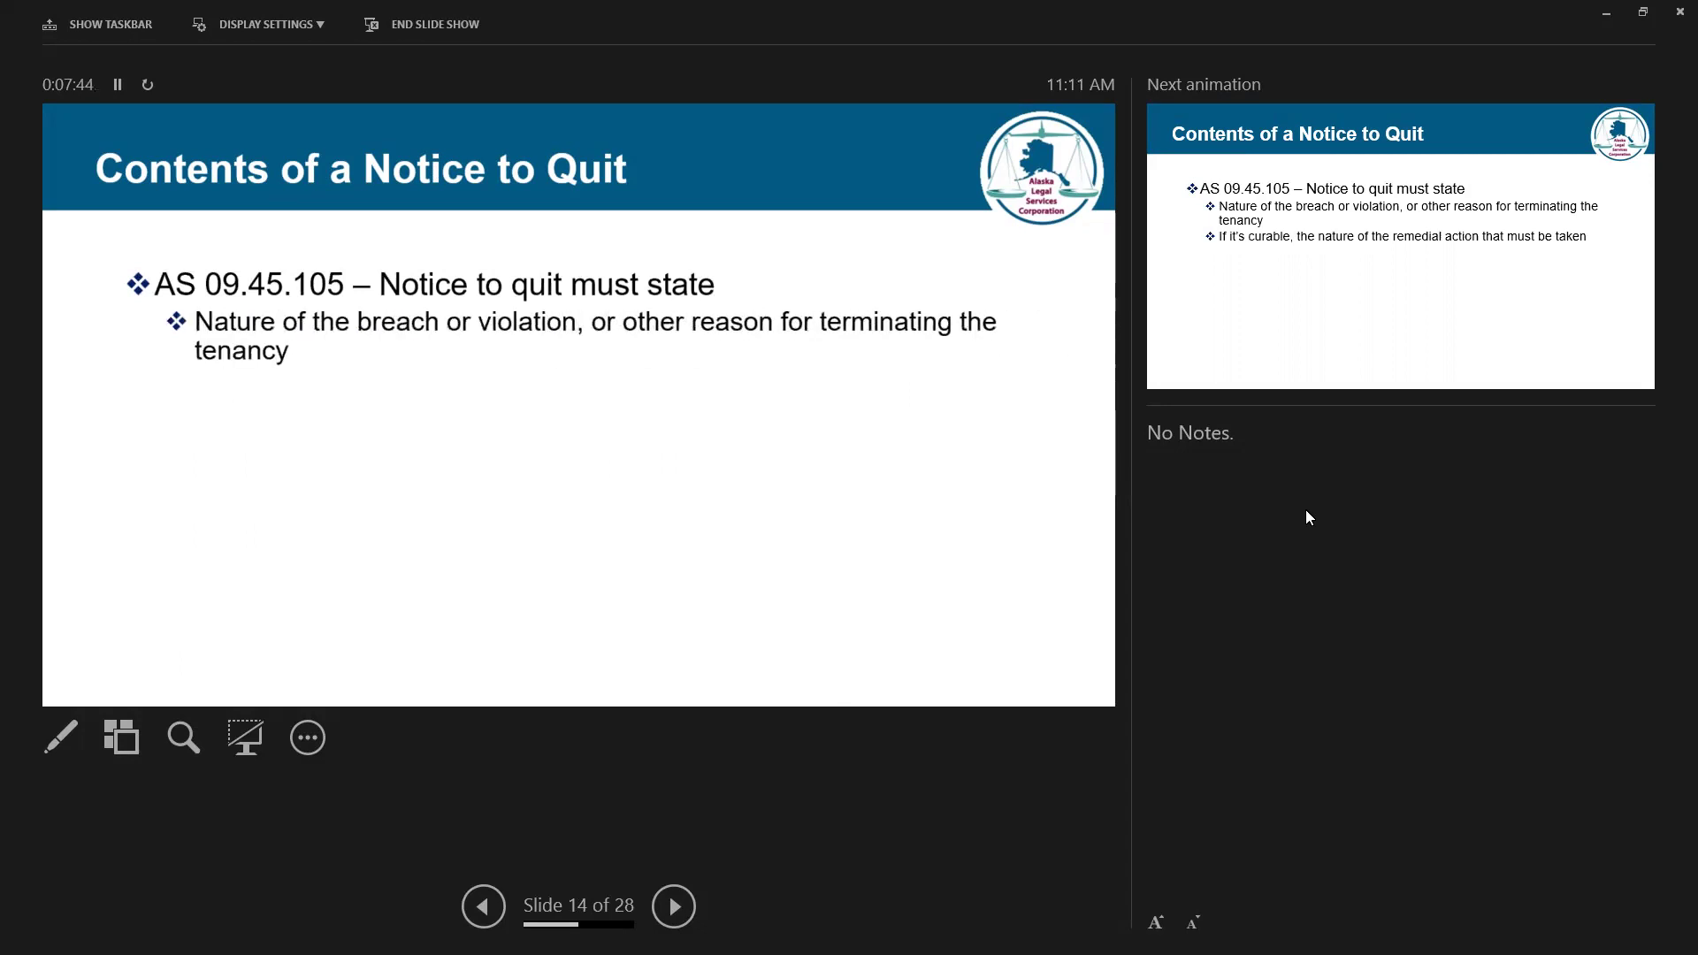
key("Right")
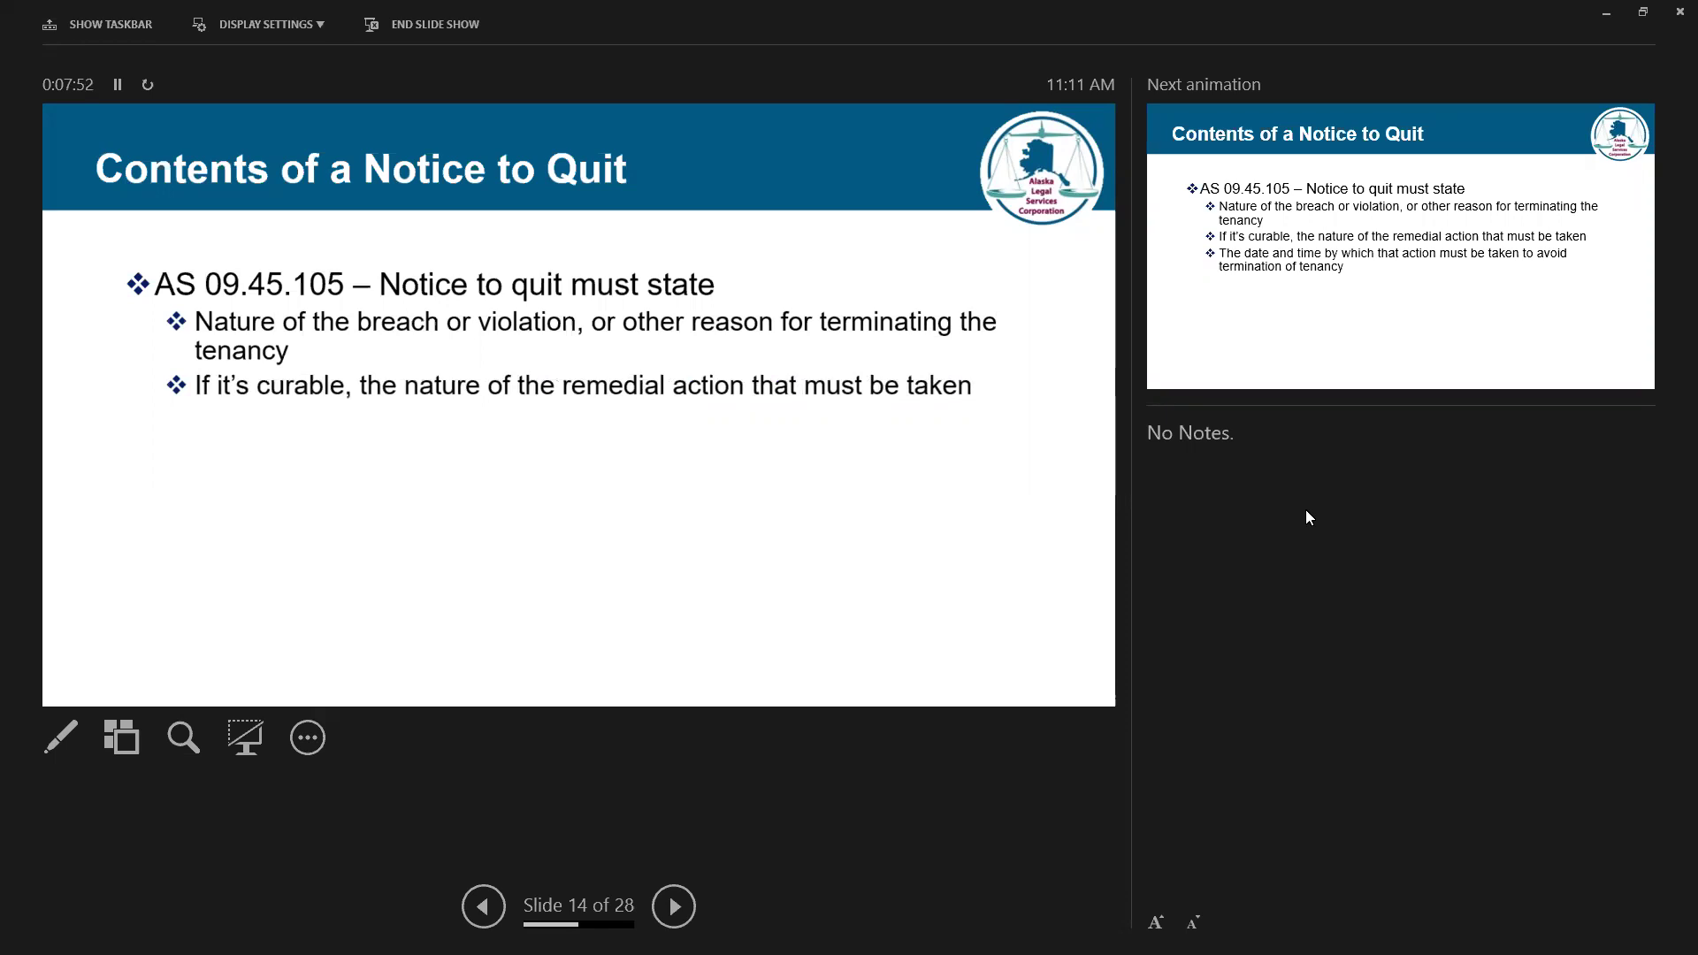
key("Right")
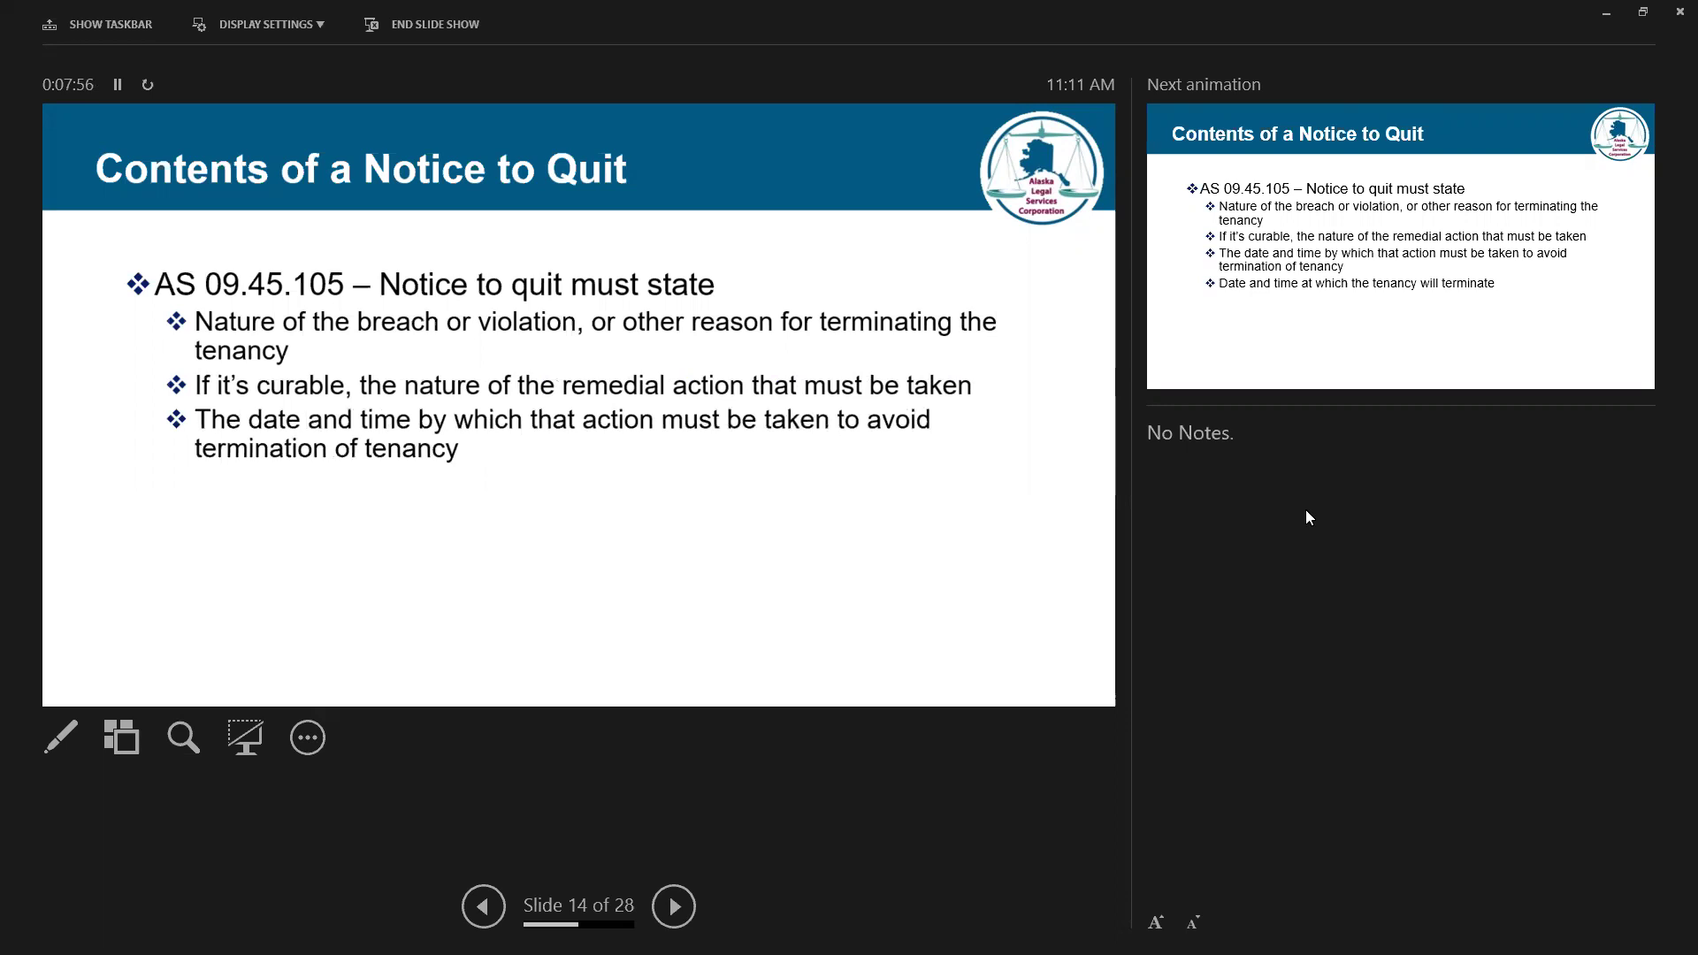
key("Right")
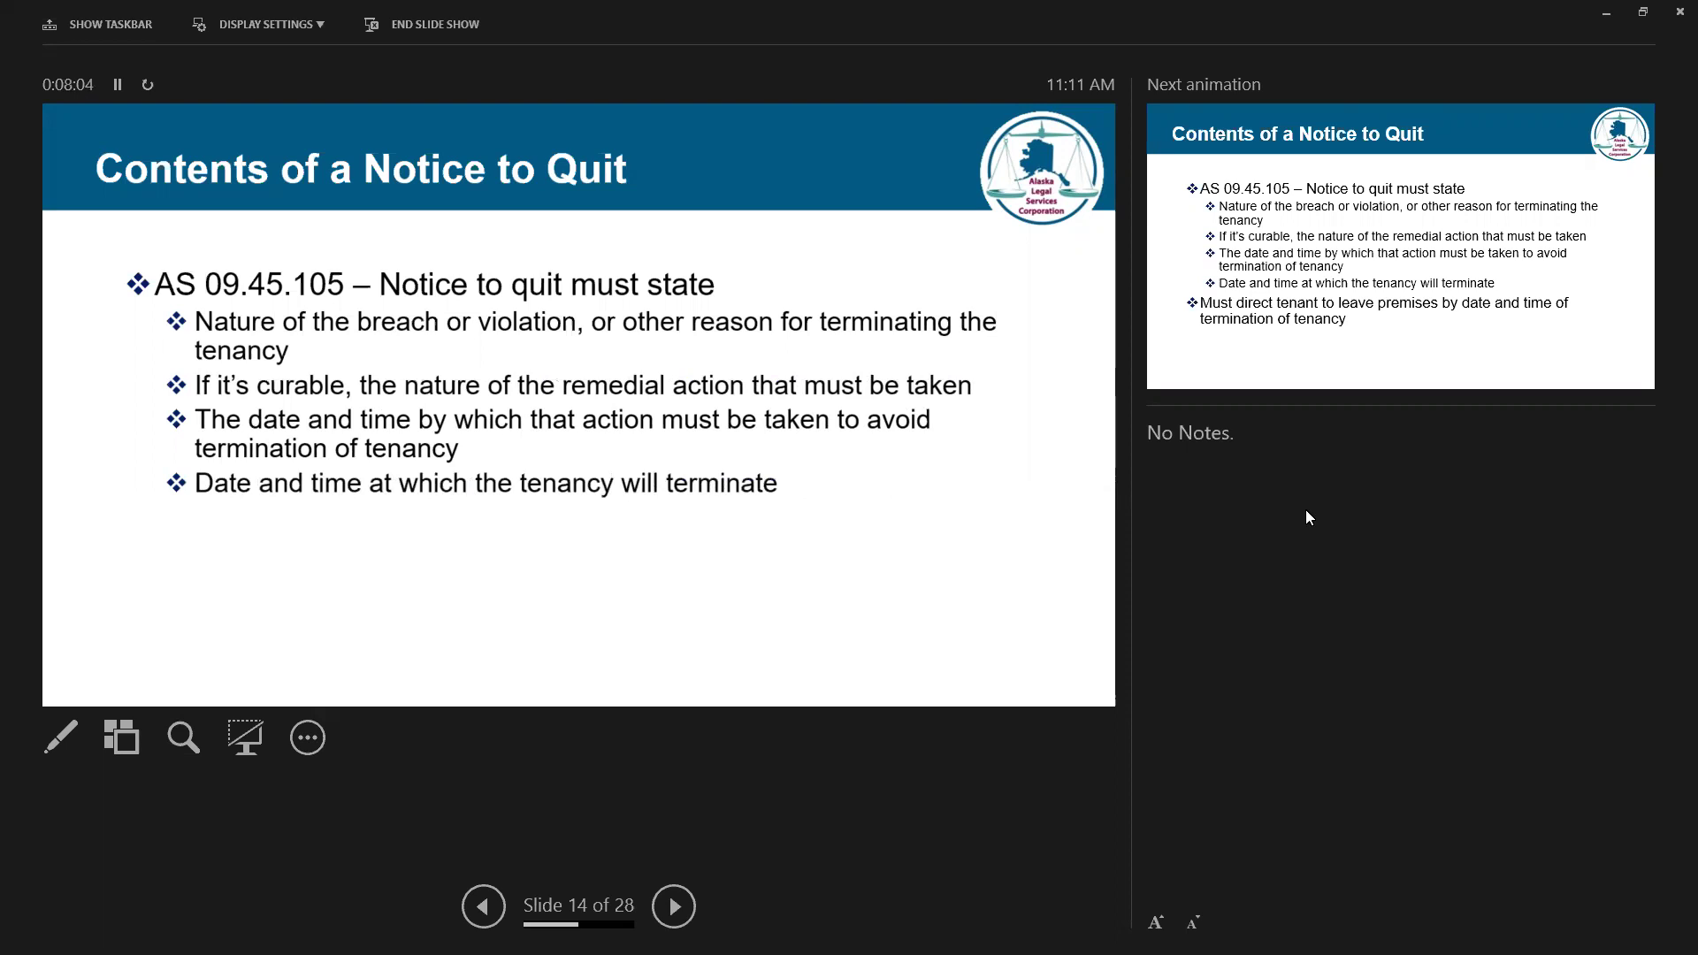
key("Right")
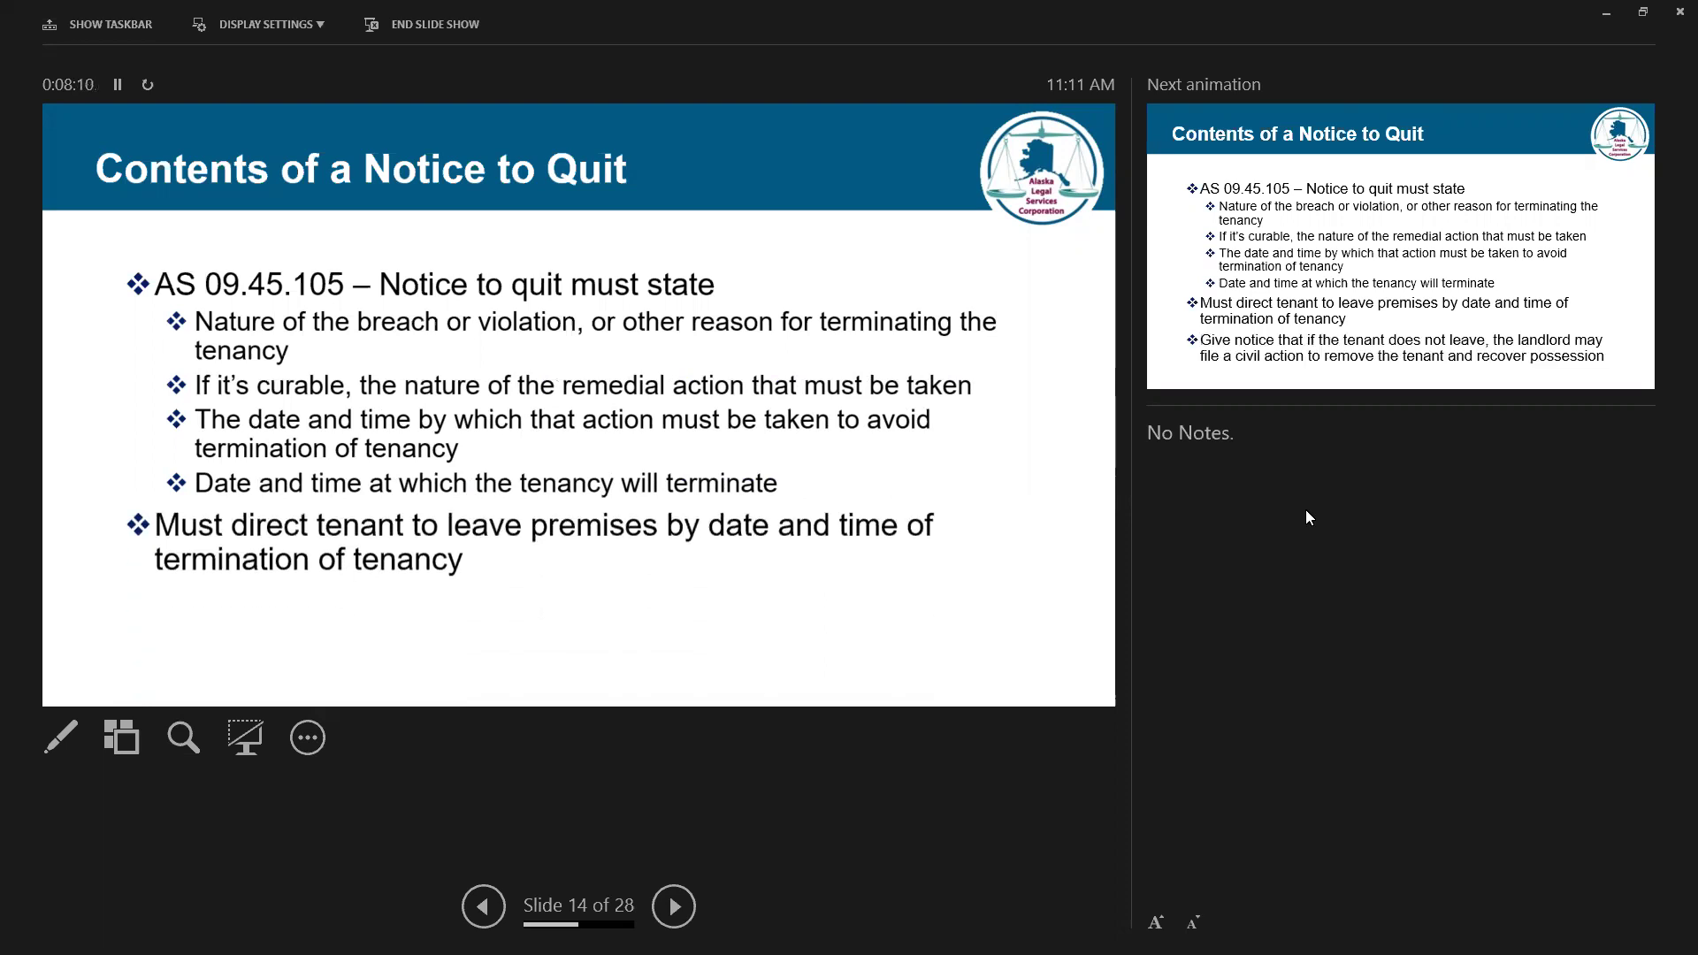
key("Right")
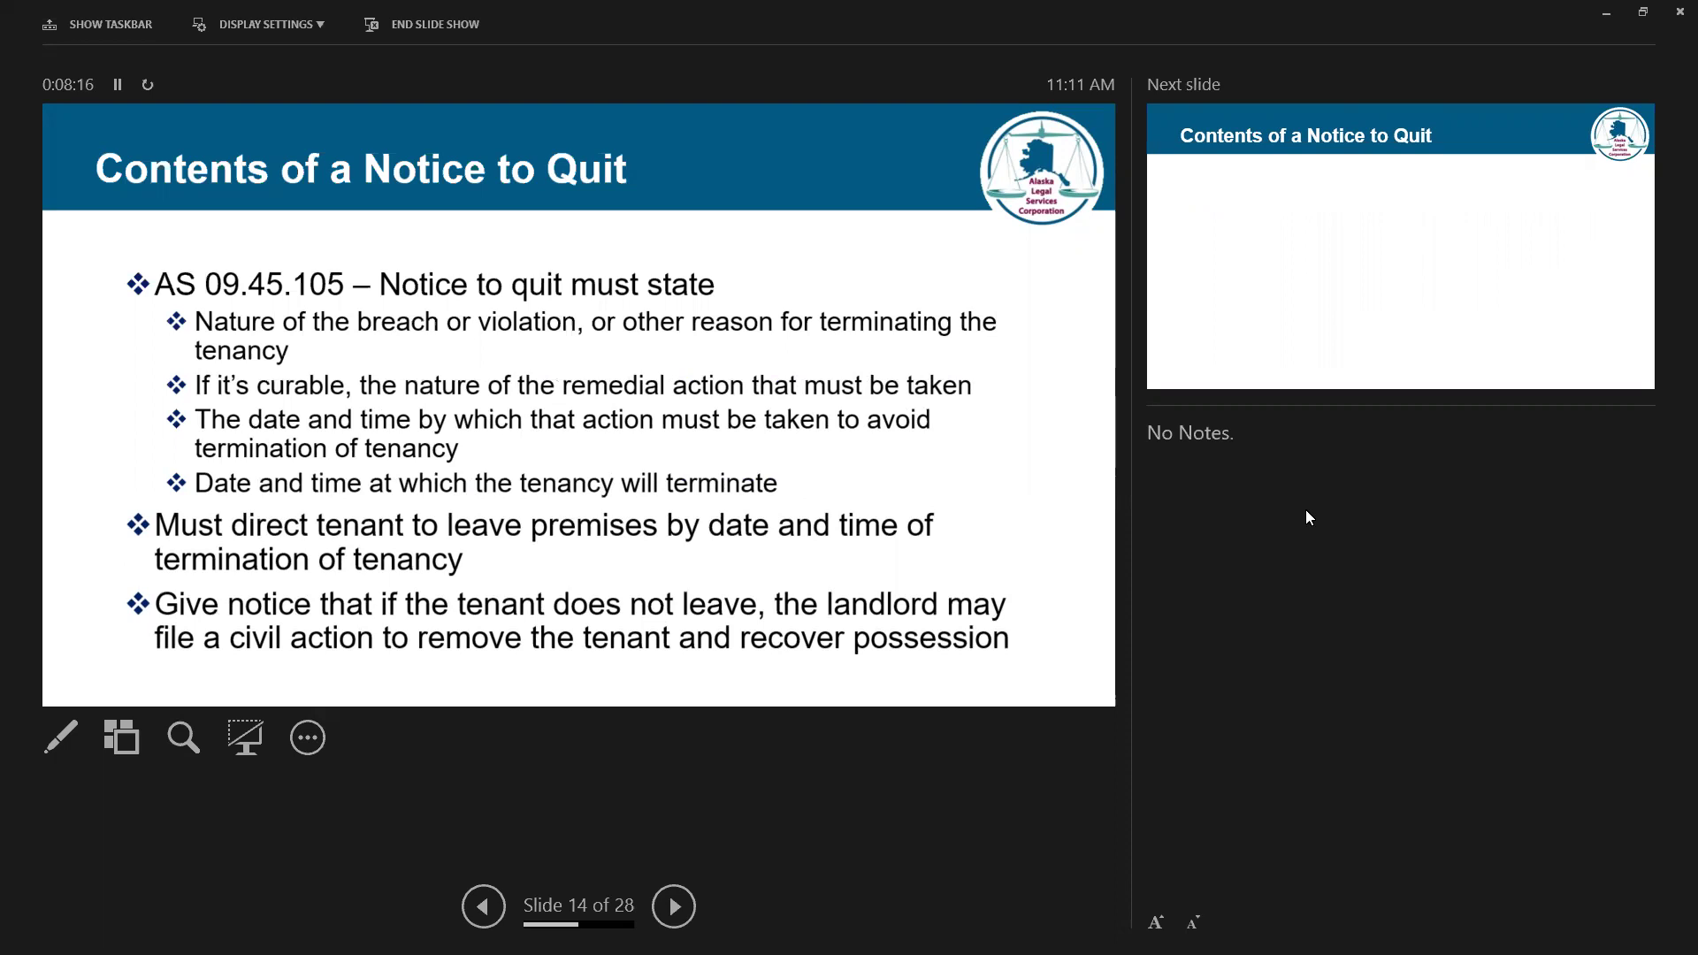
key("Right")
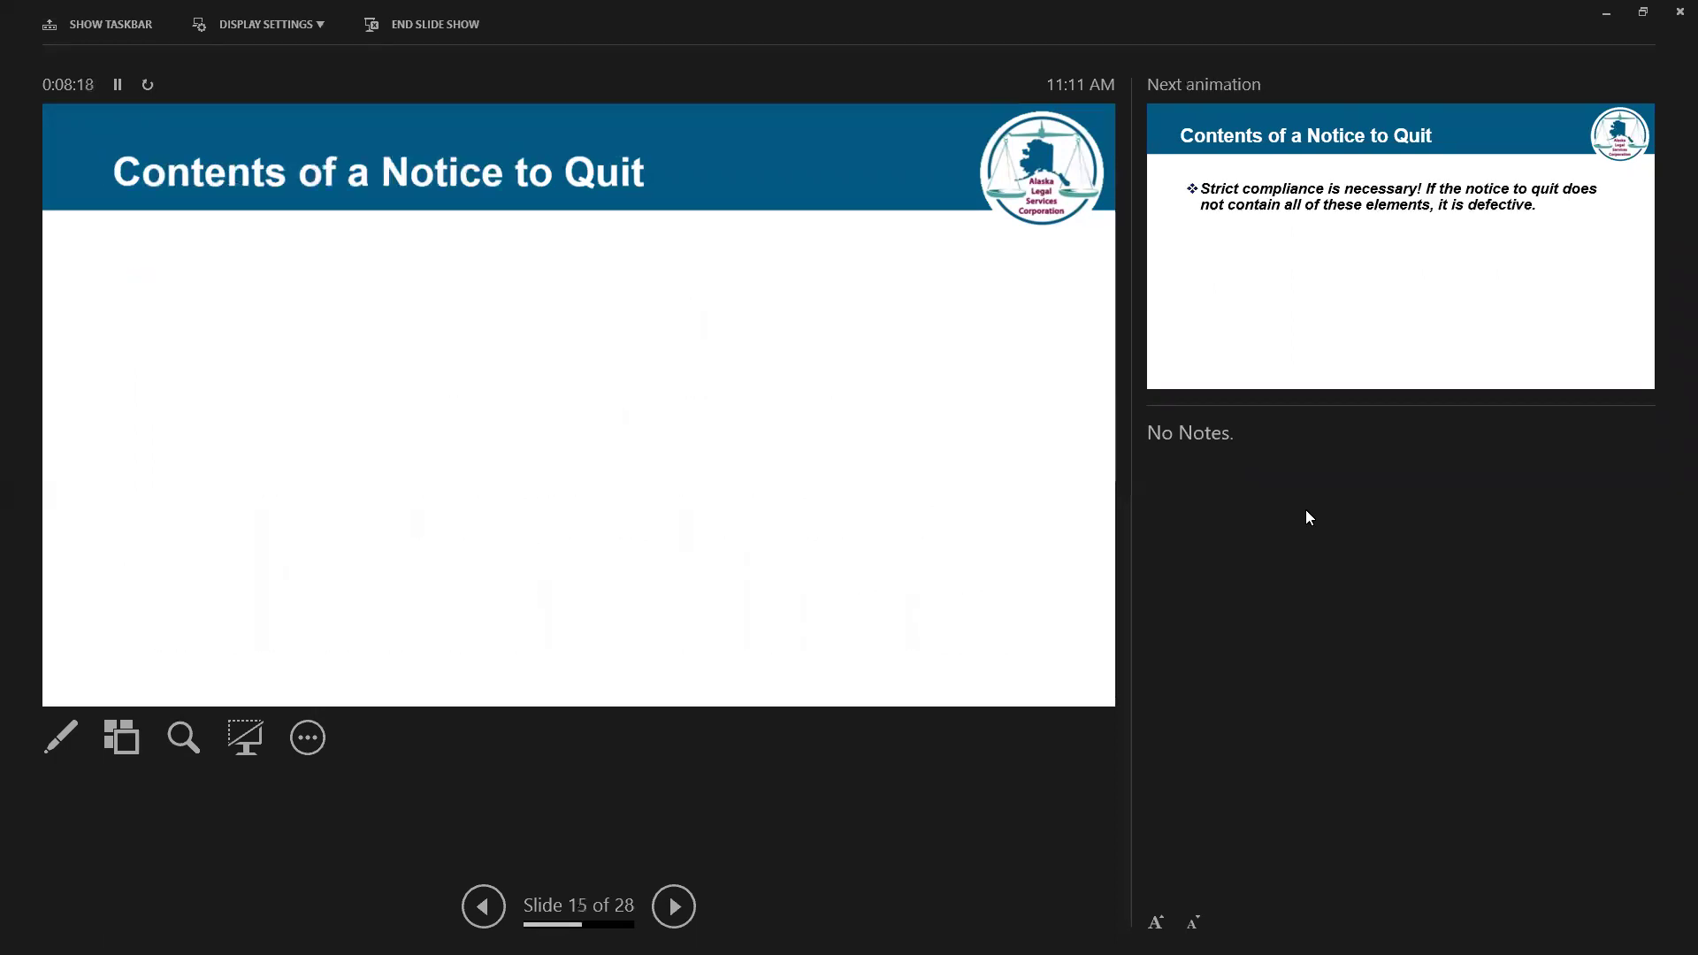
Step: Reveal the strict-compliance warning, the Taylor v. Gill Street Inv. citation, its jurisdictional-prerequisite and voiding points, then advance to slide 16
key("Right")
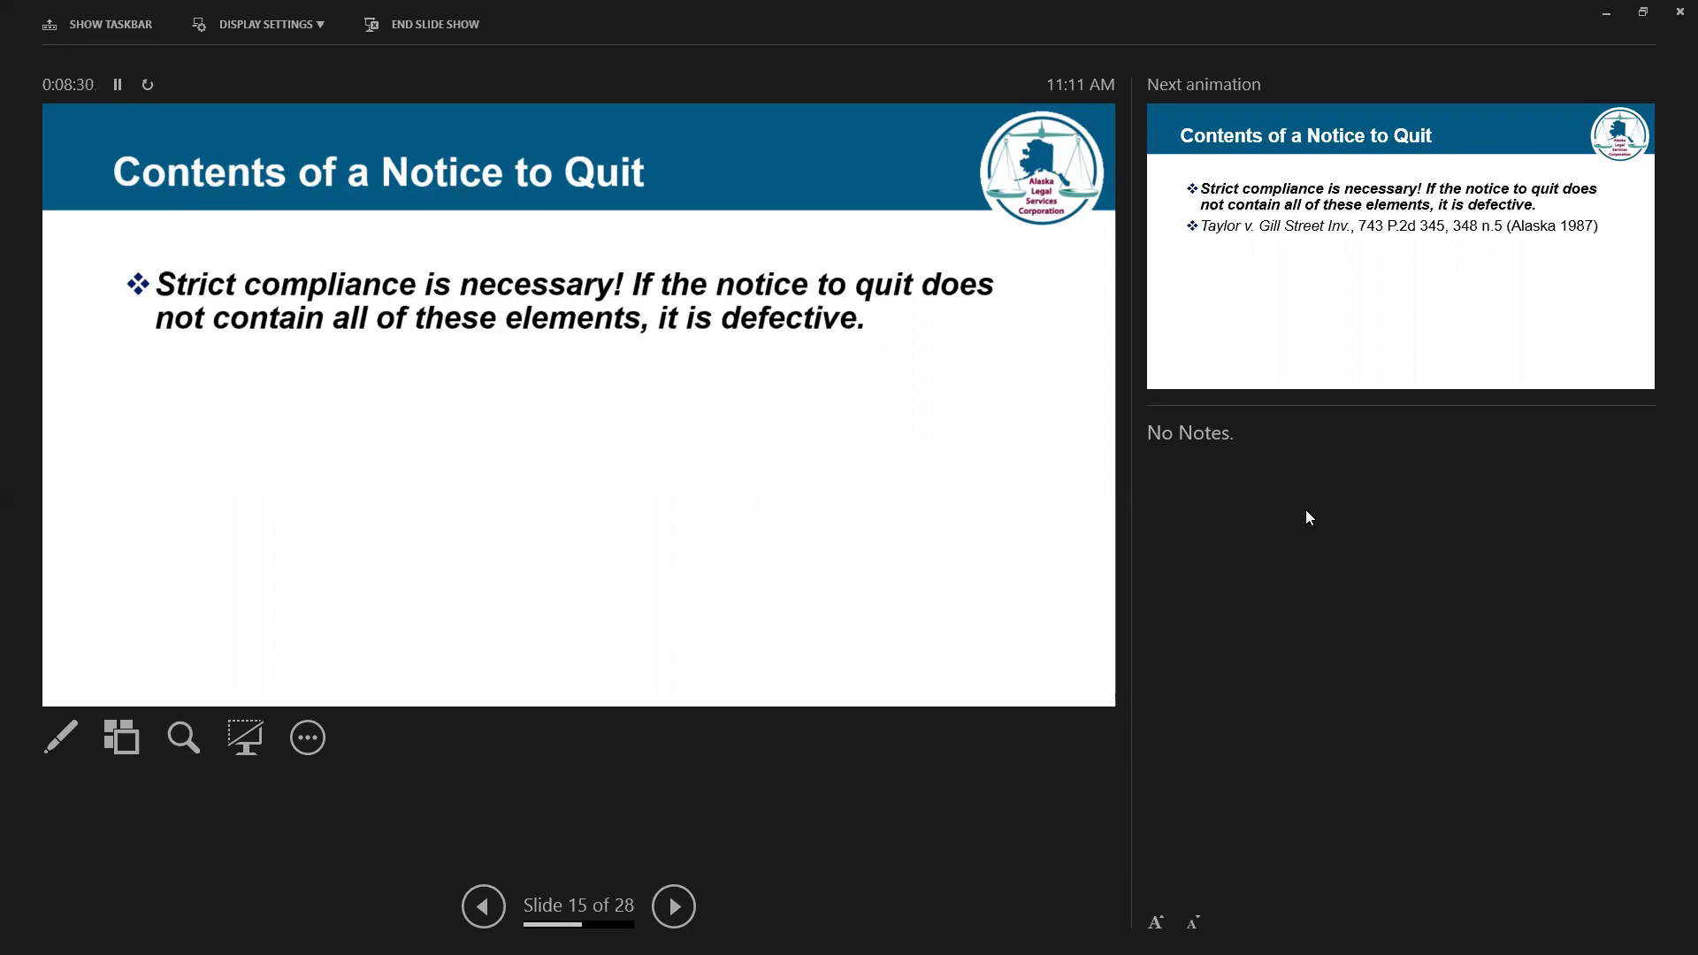
key("Right")
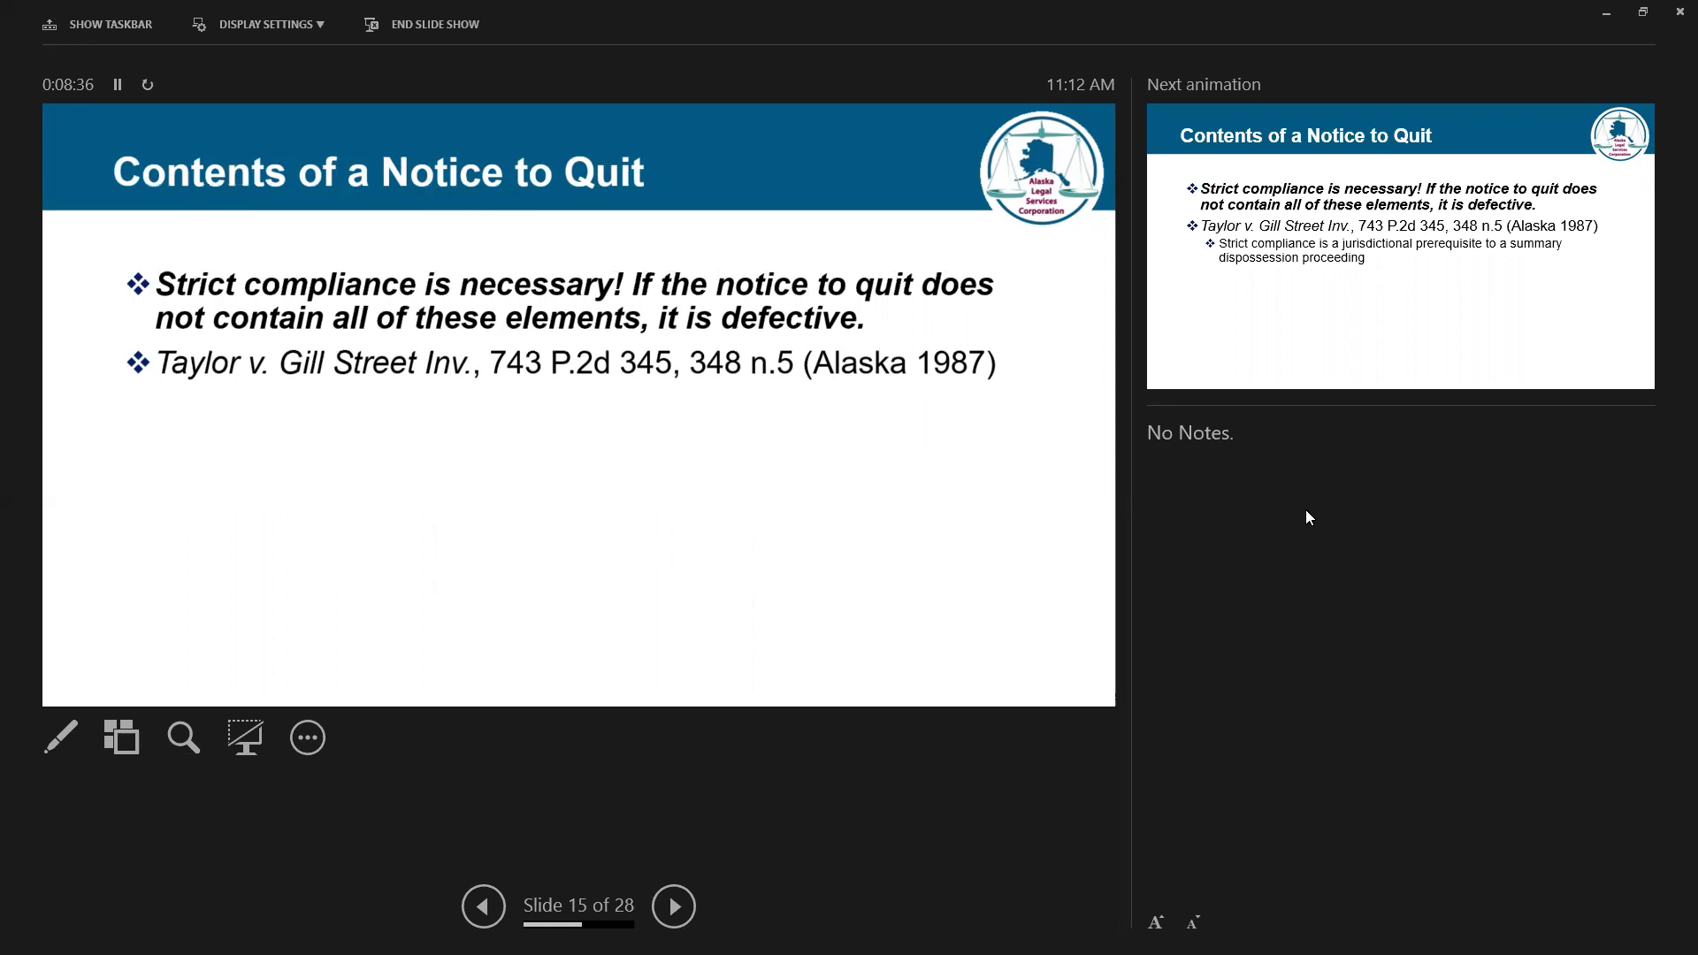
key("Right")
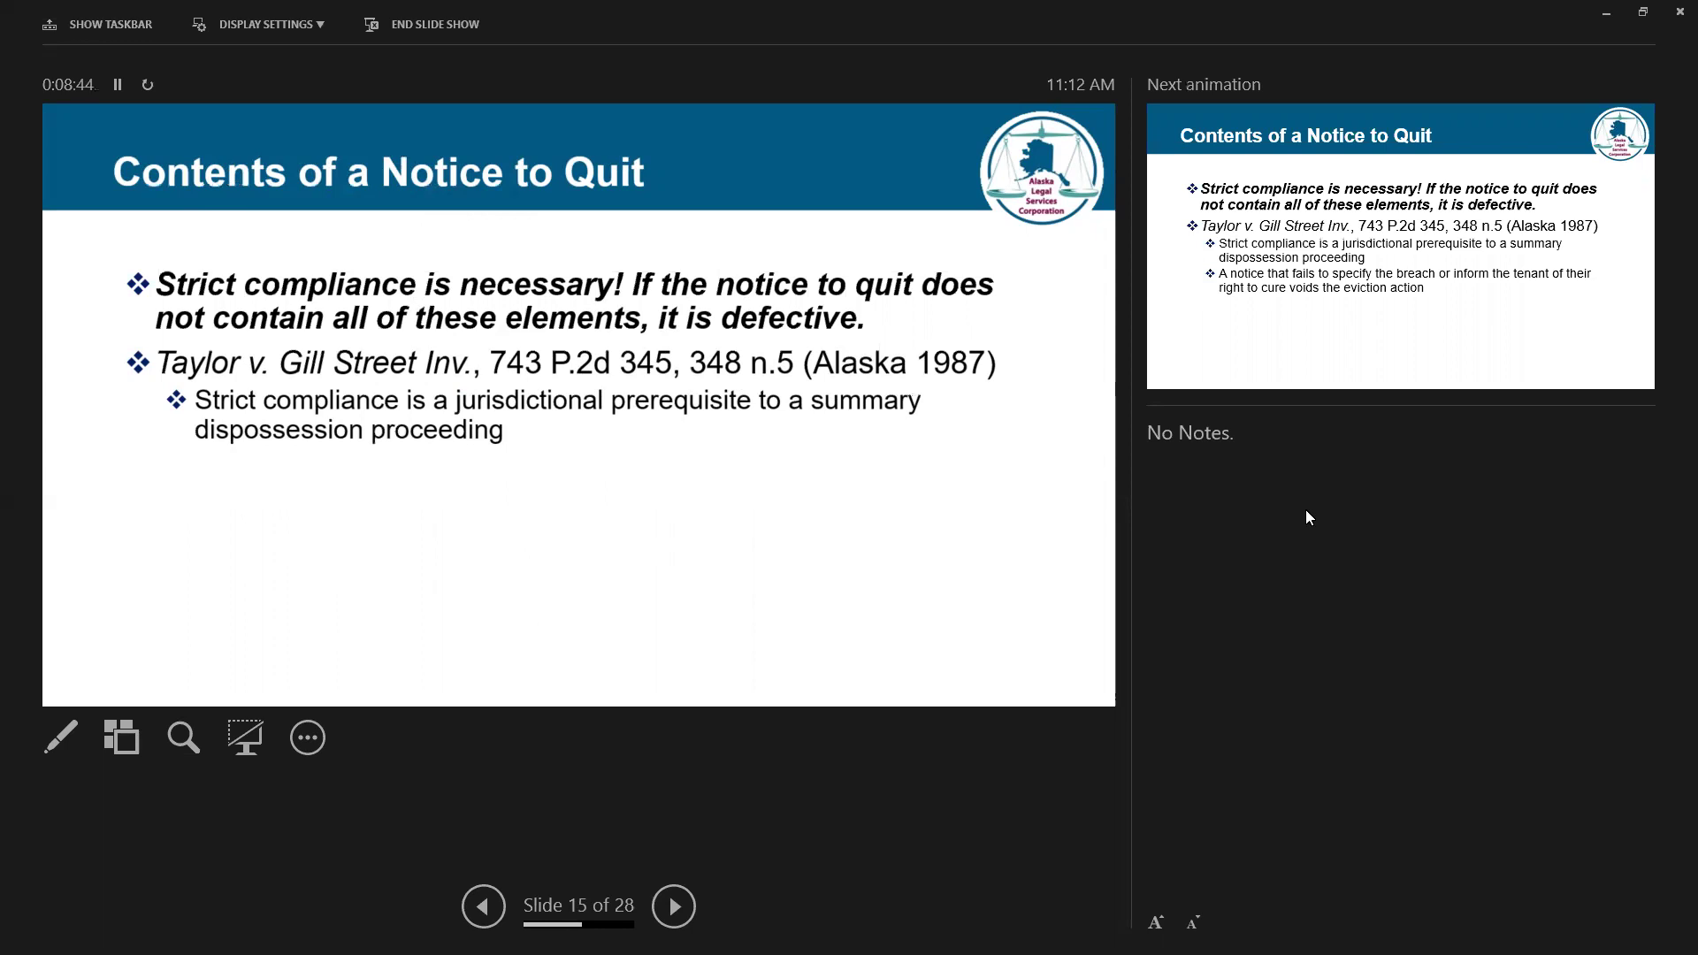
key("Right")
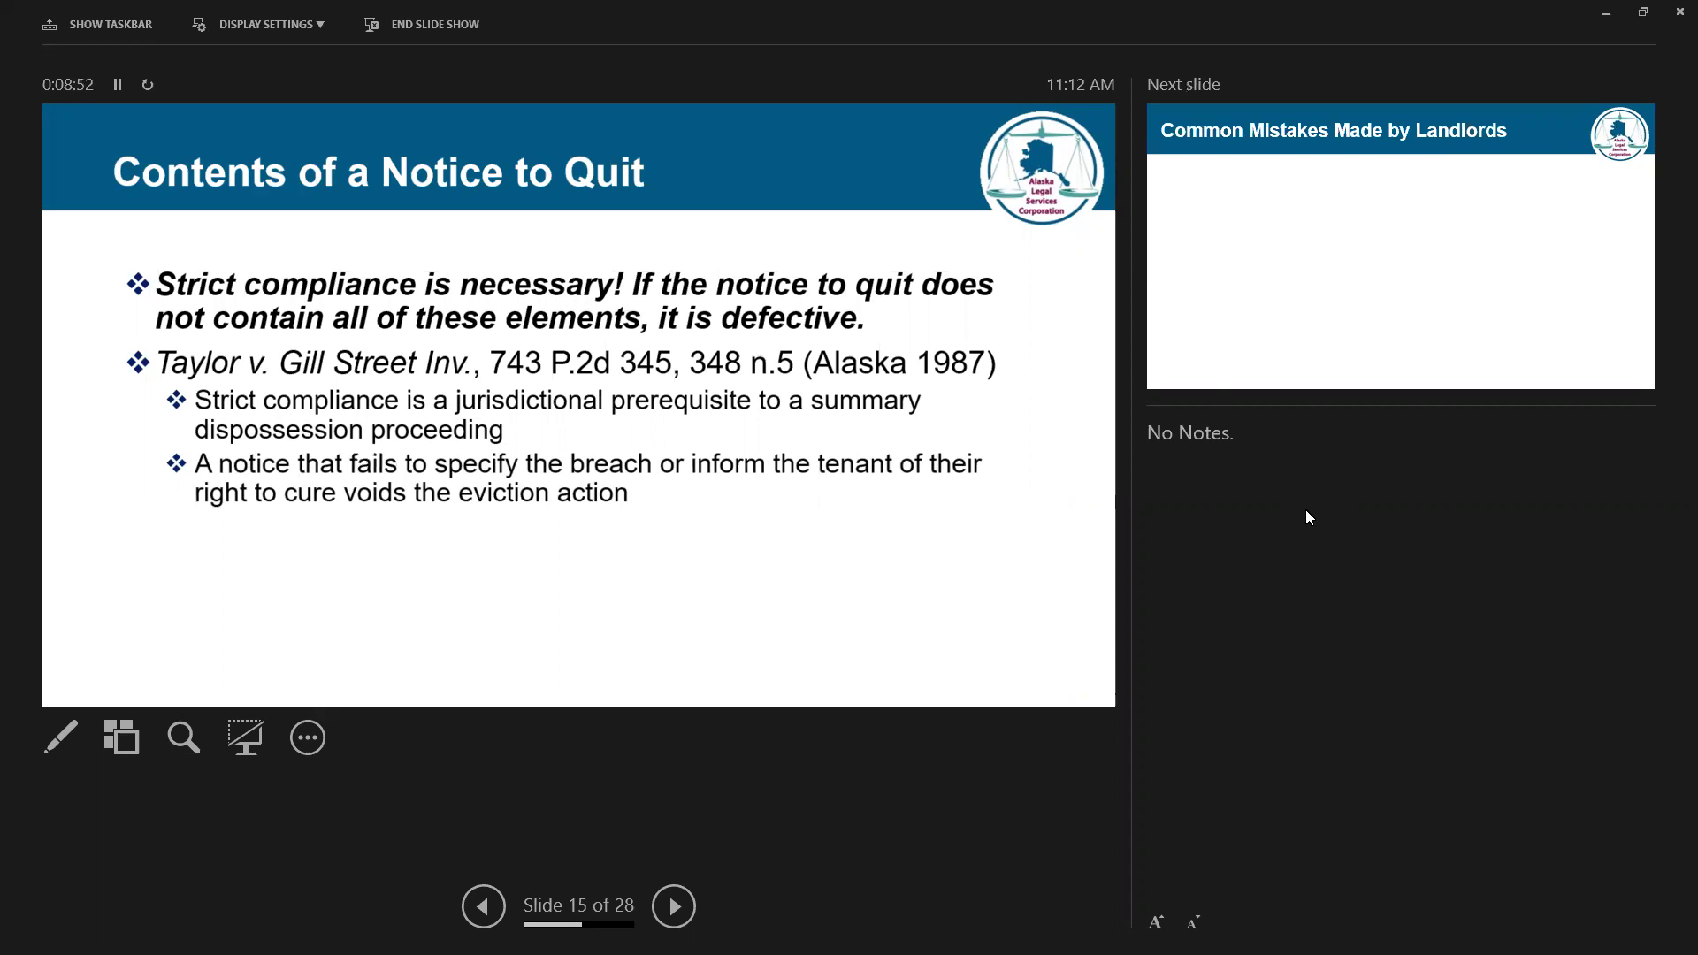
key("Right")
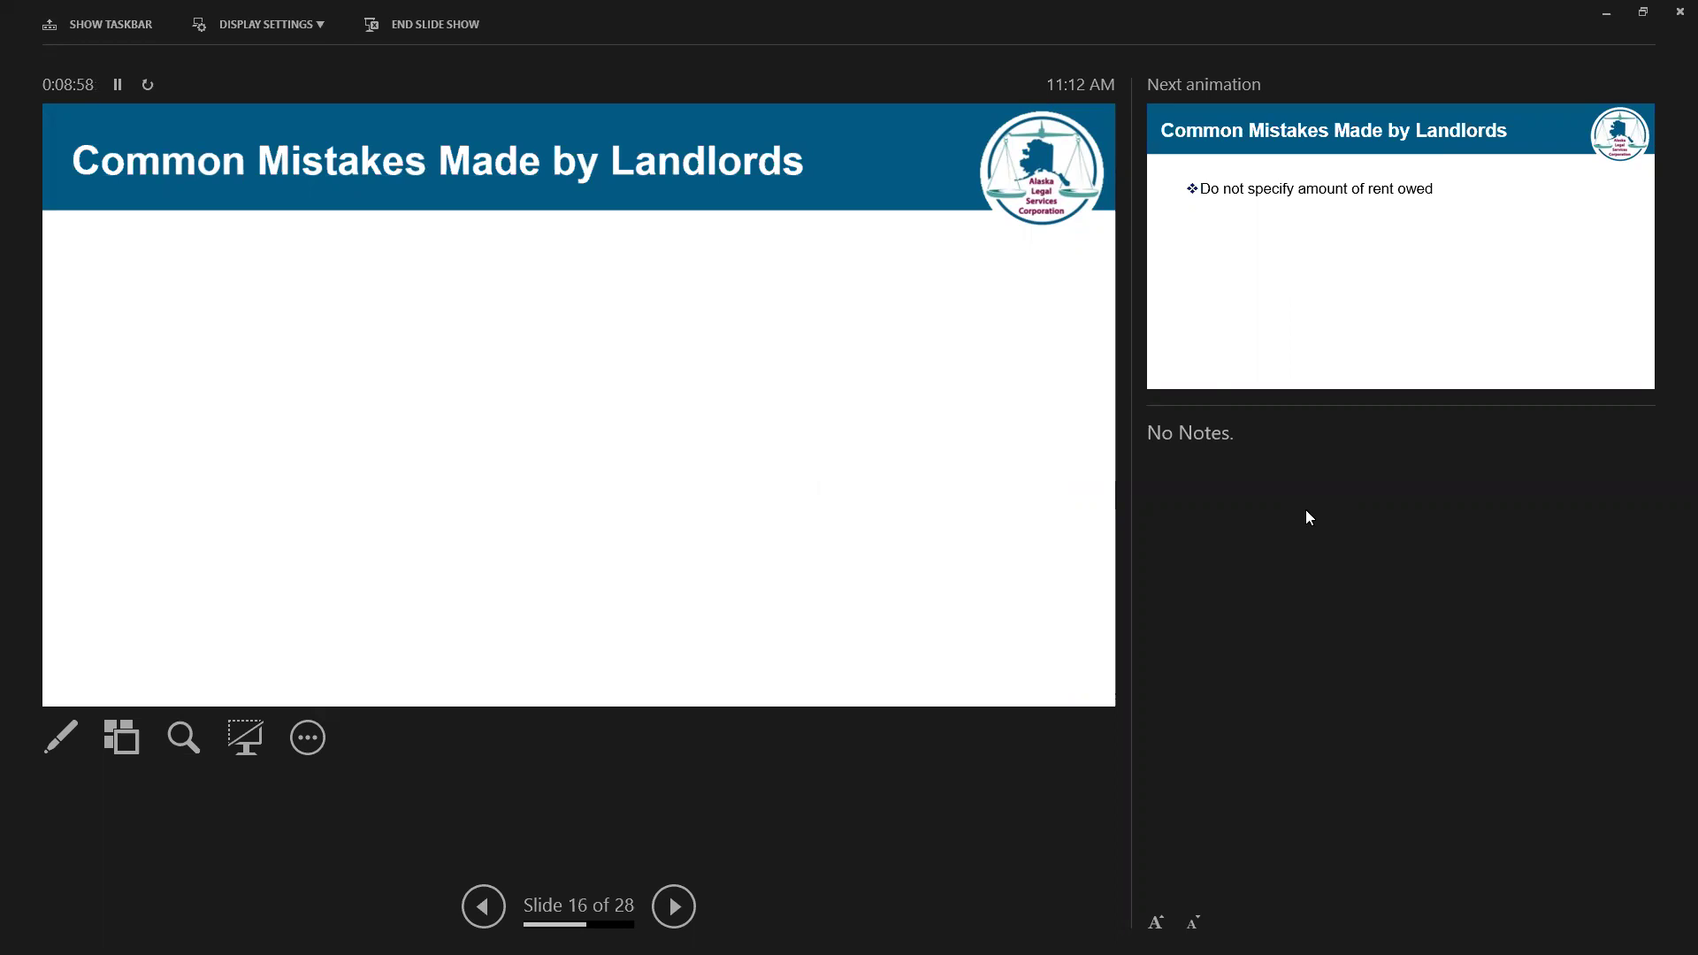
Step: Reveal the first four mistakes: unspecified rent owed, late fees claim, unspecified lease violation, unspecified illegal activity
key("Right")
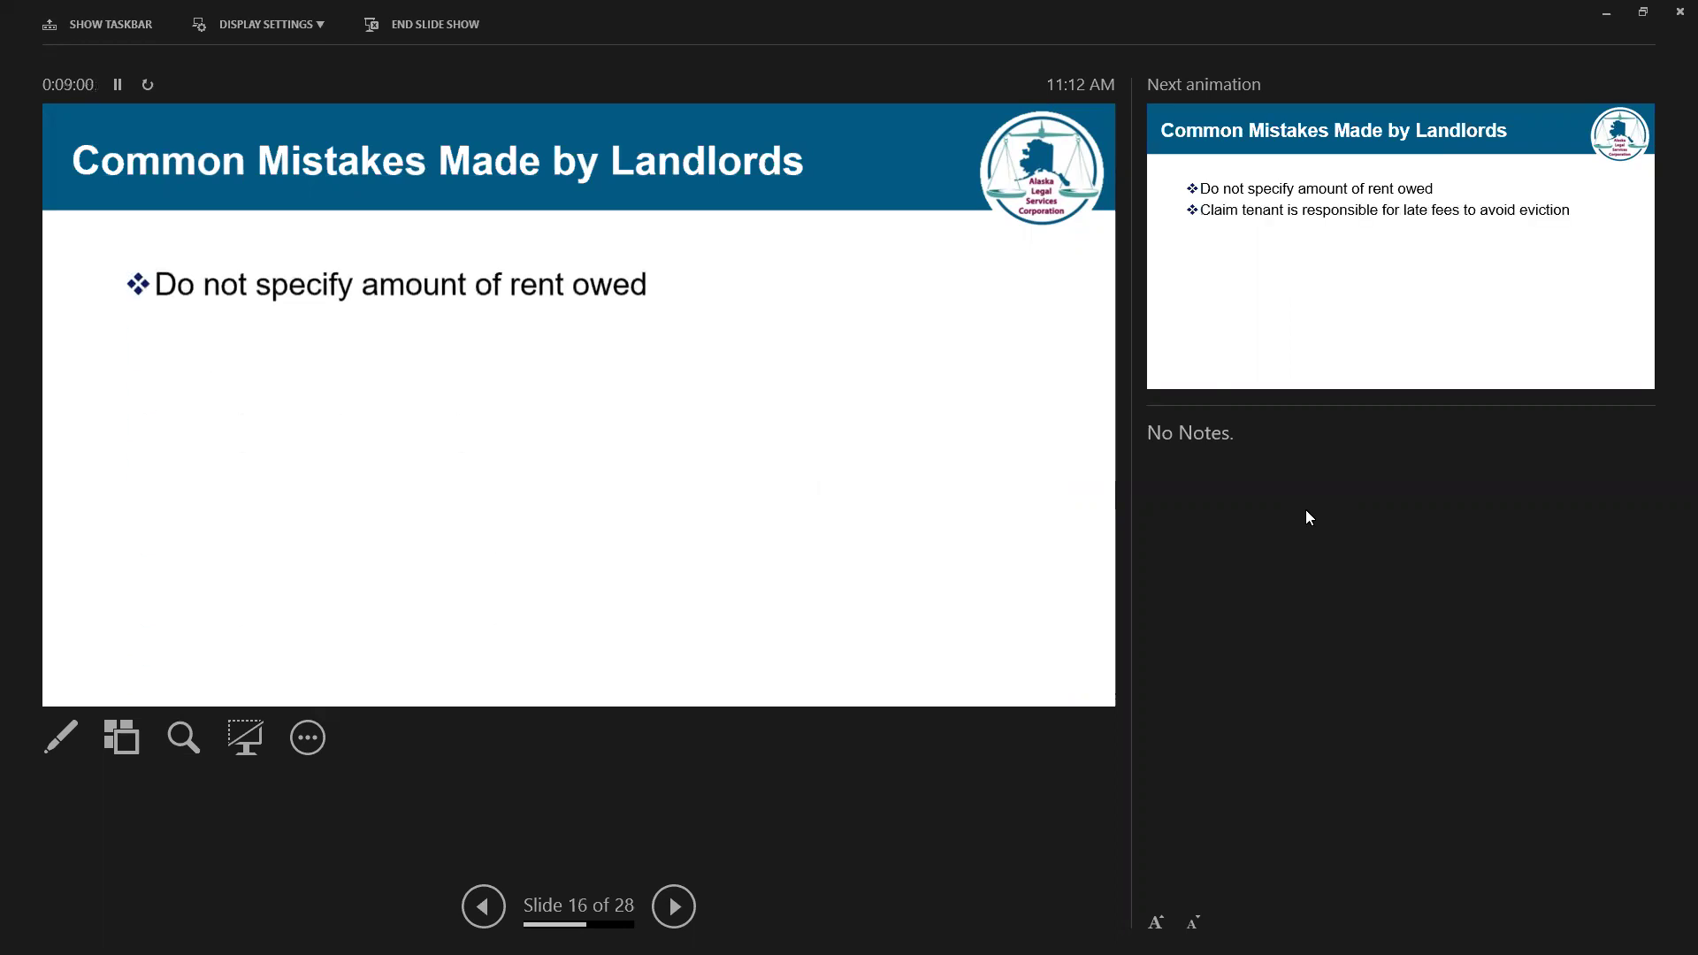
key("Right")
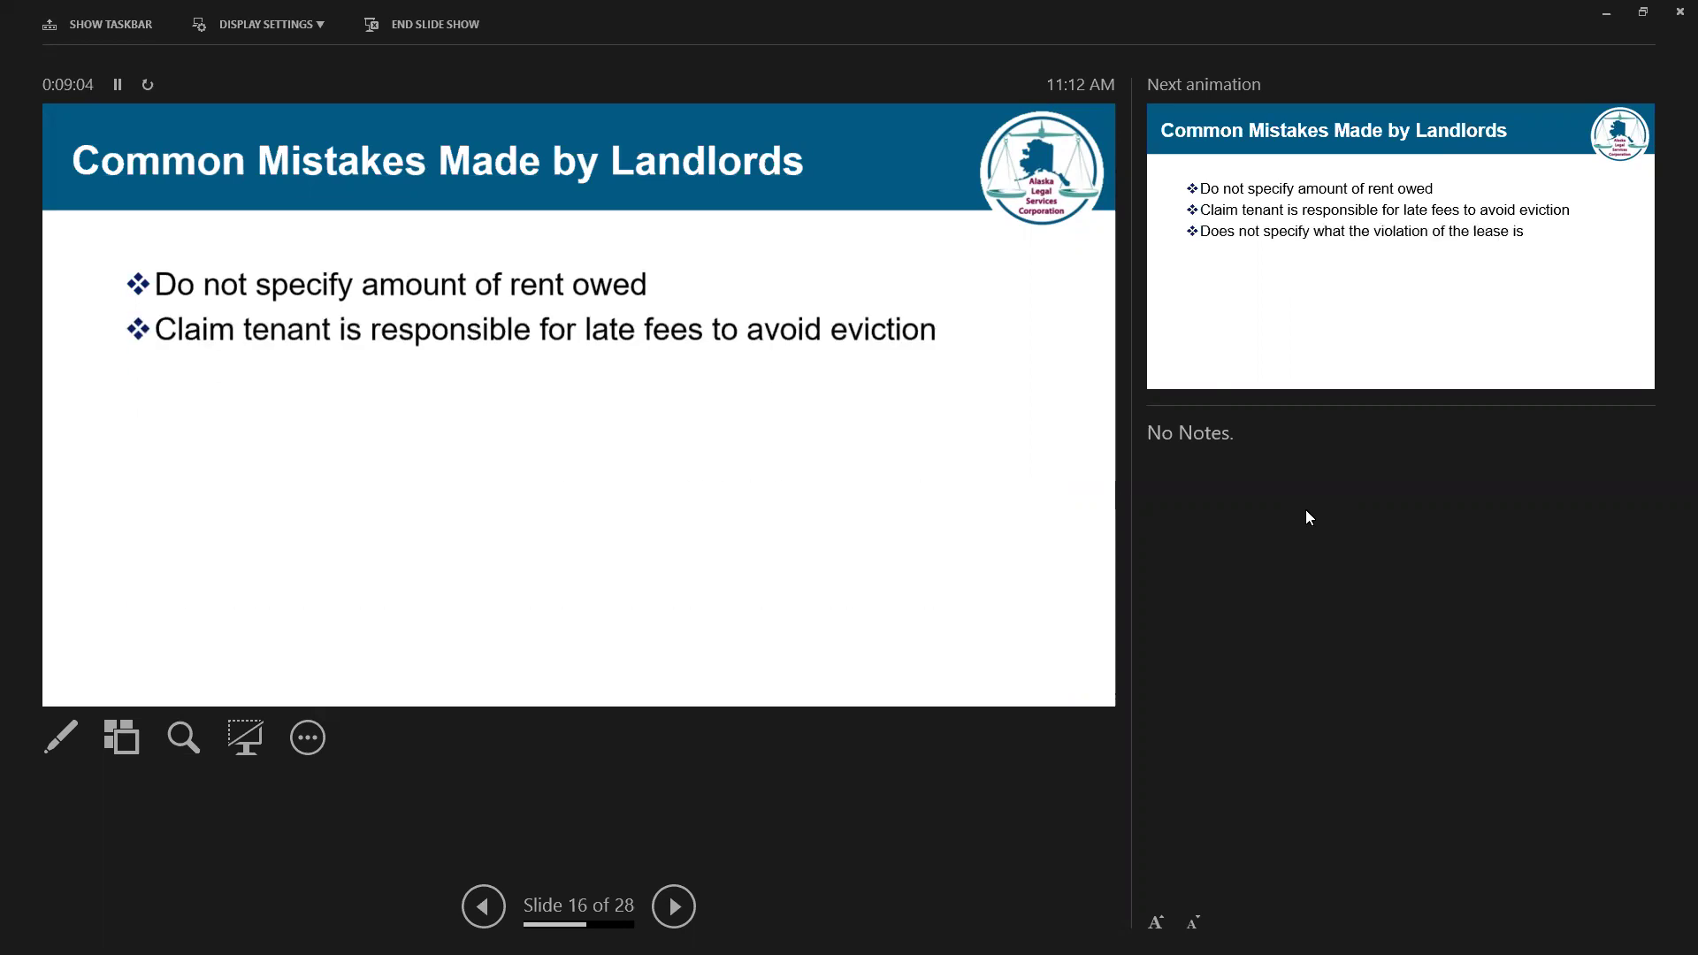
key("Right")
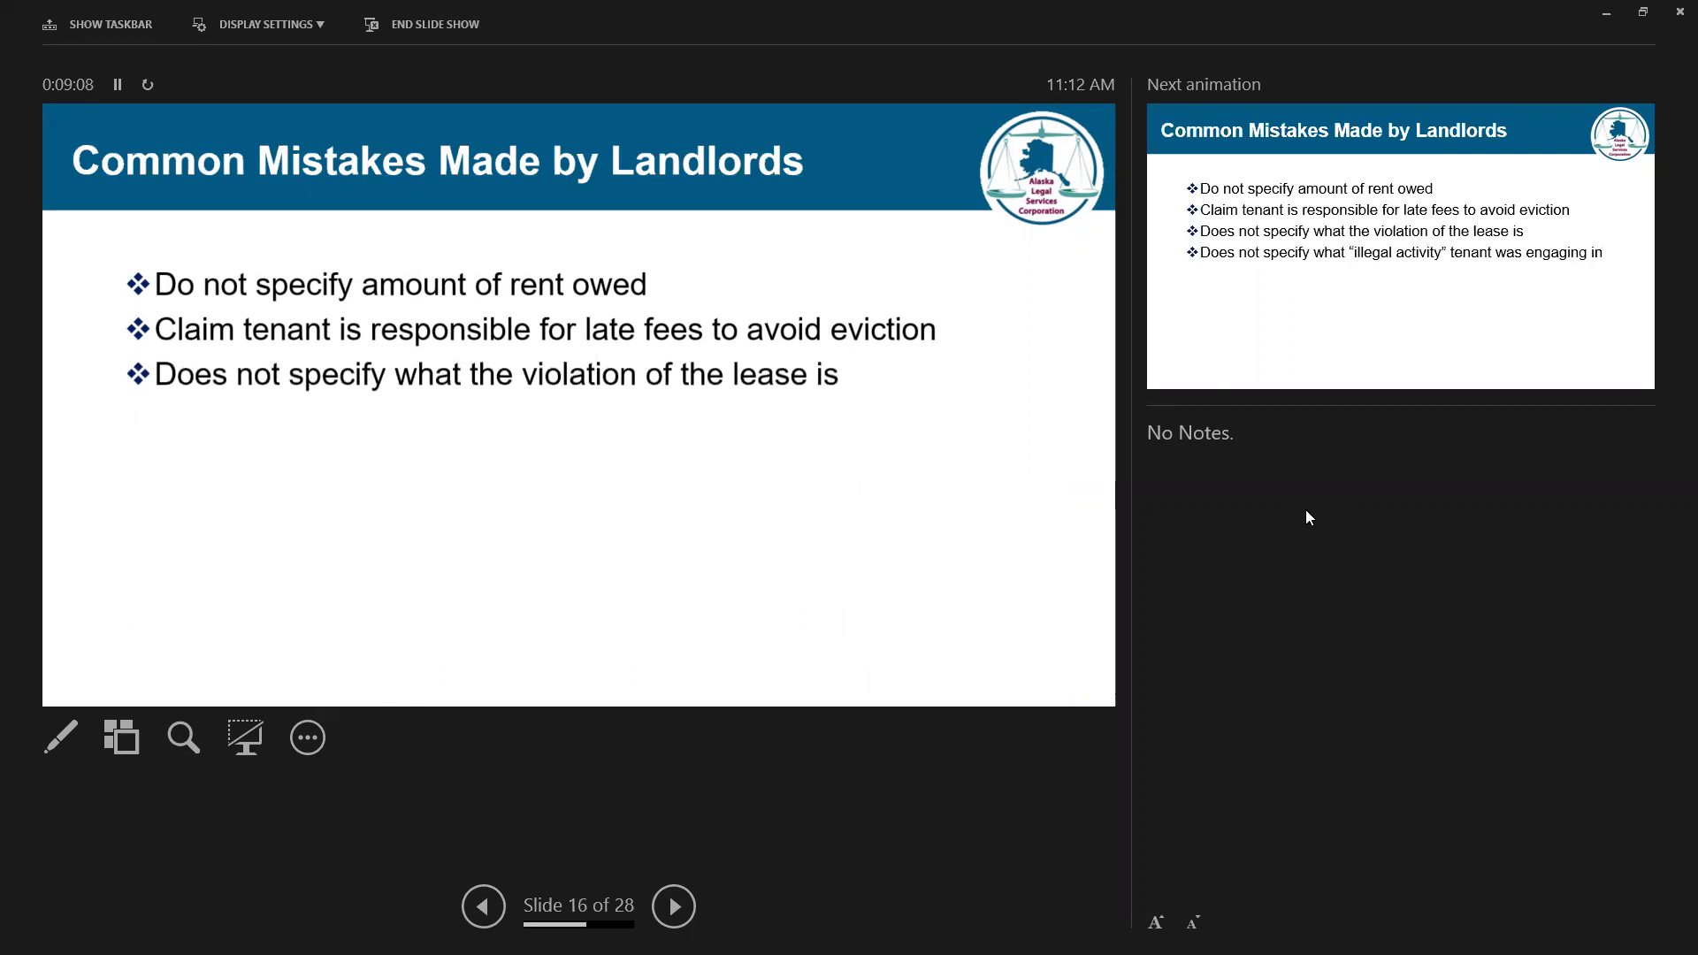
key("Right")
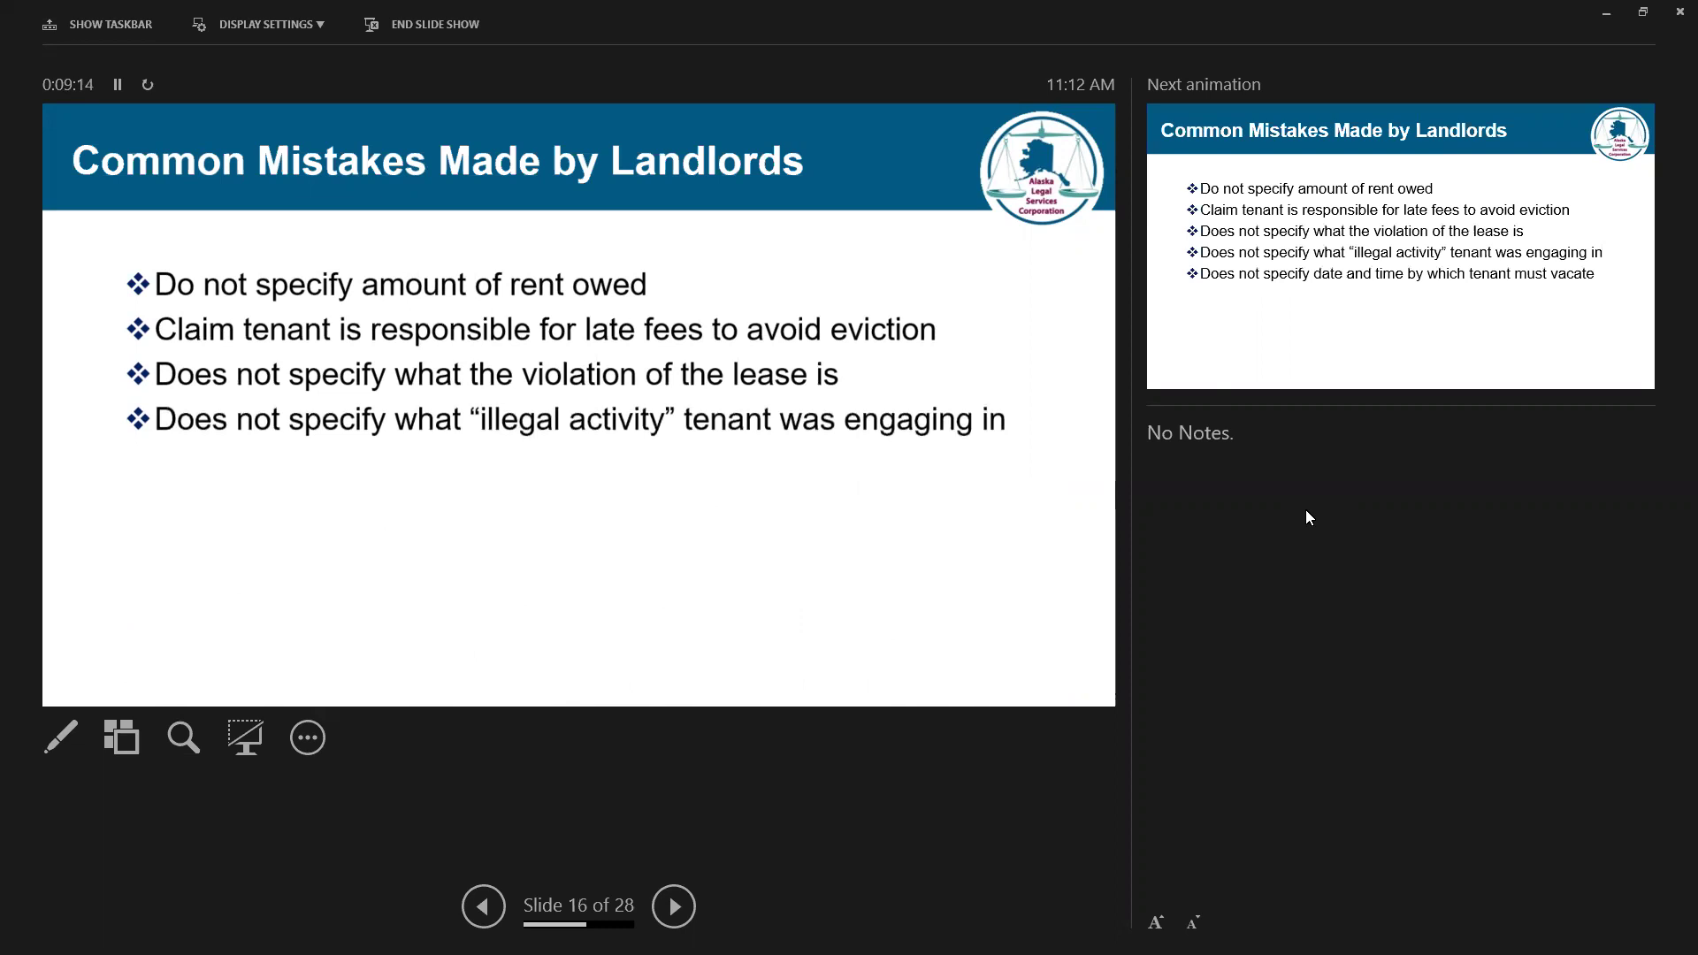
Step: Reveal the missing vacate date, AS 34.03.220 non-compliance and improper service mistakes, then advance to slide 17
key("Right")
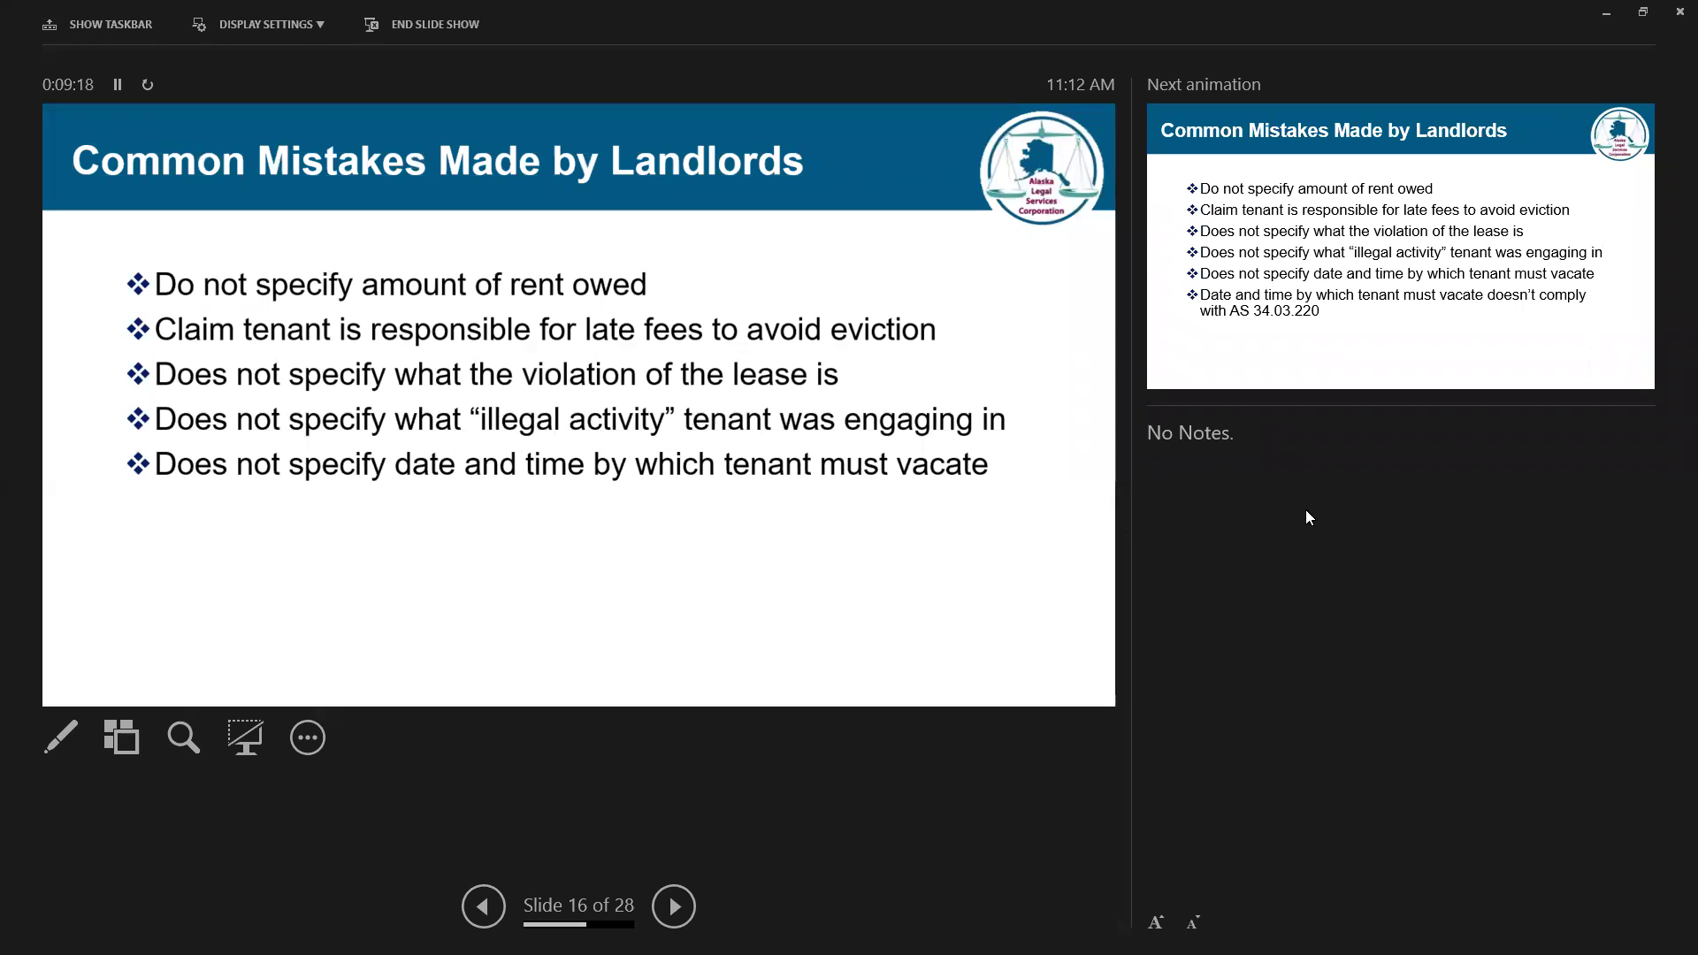
key("Right")
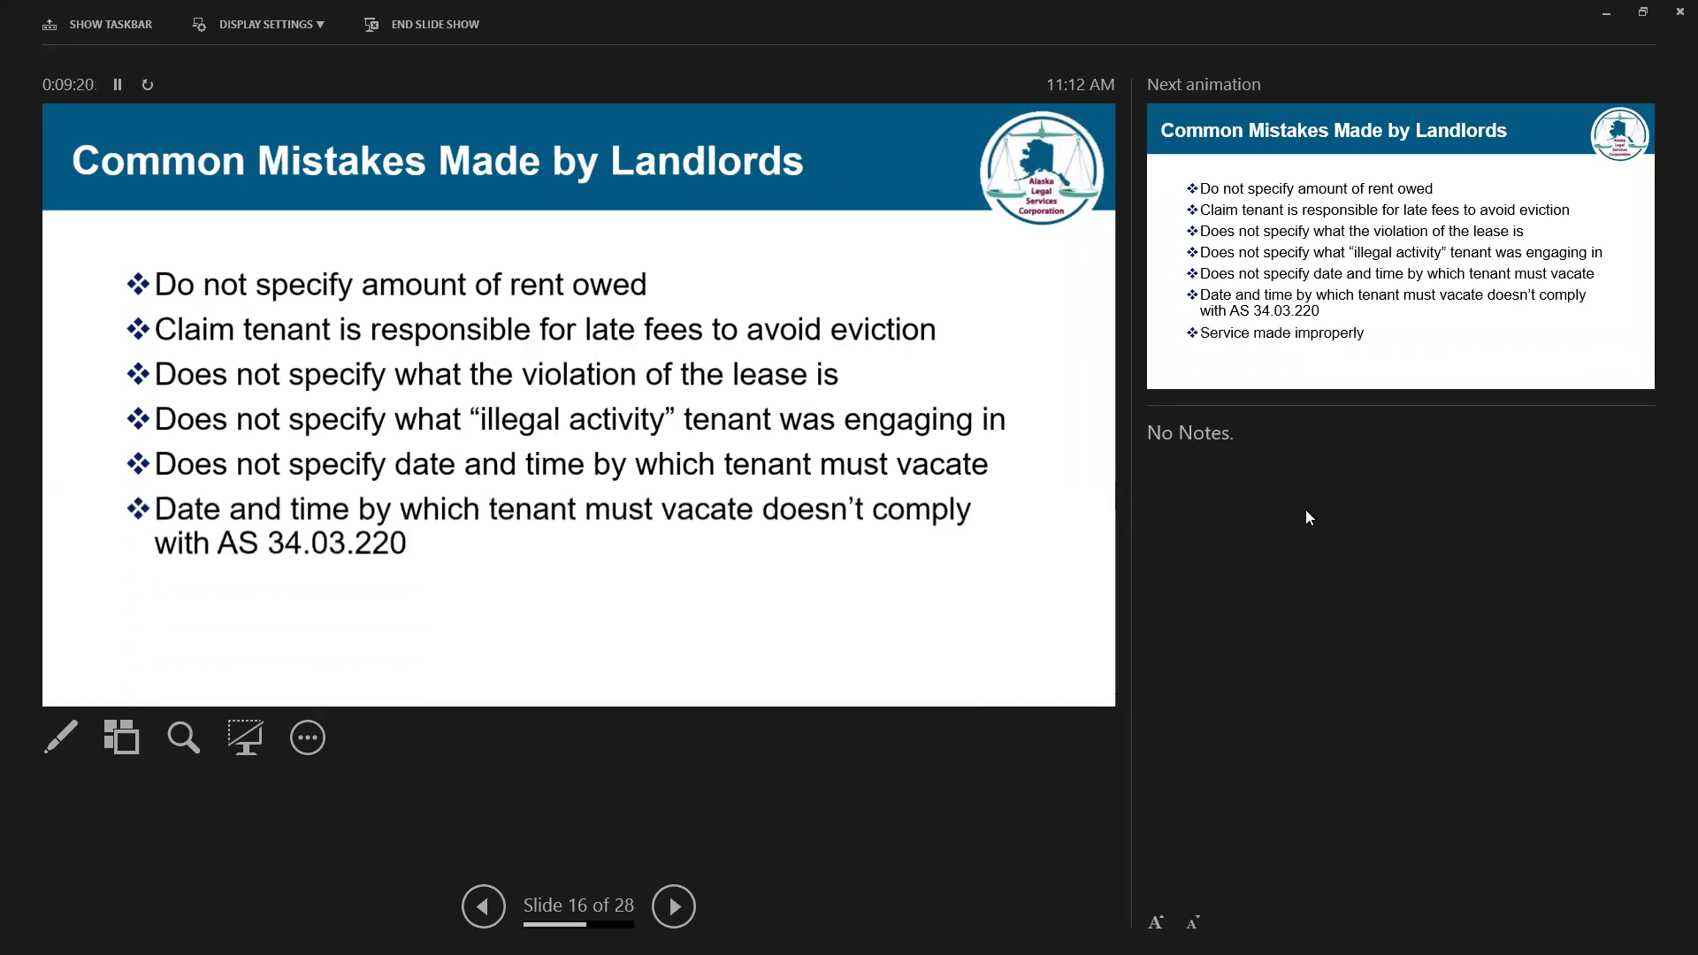
key("Right")
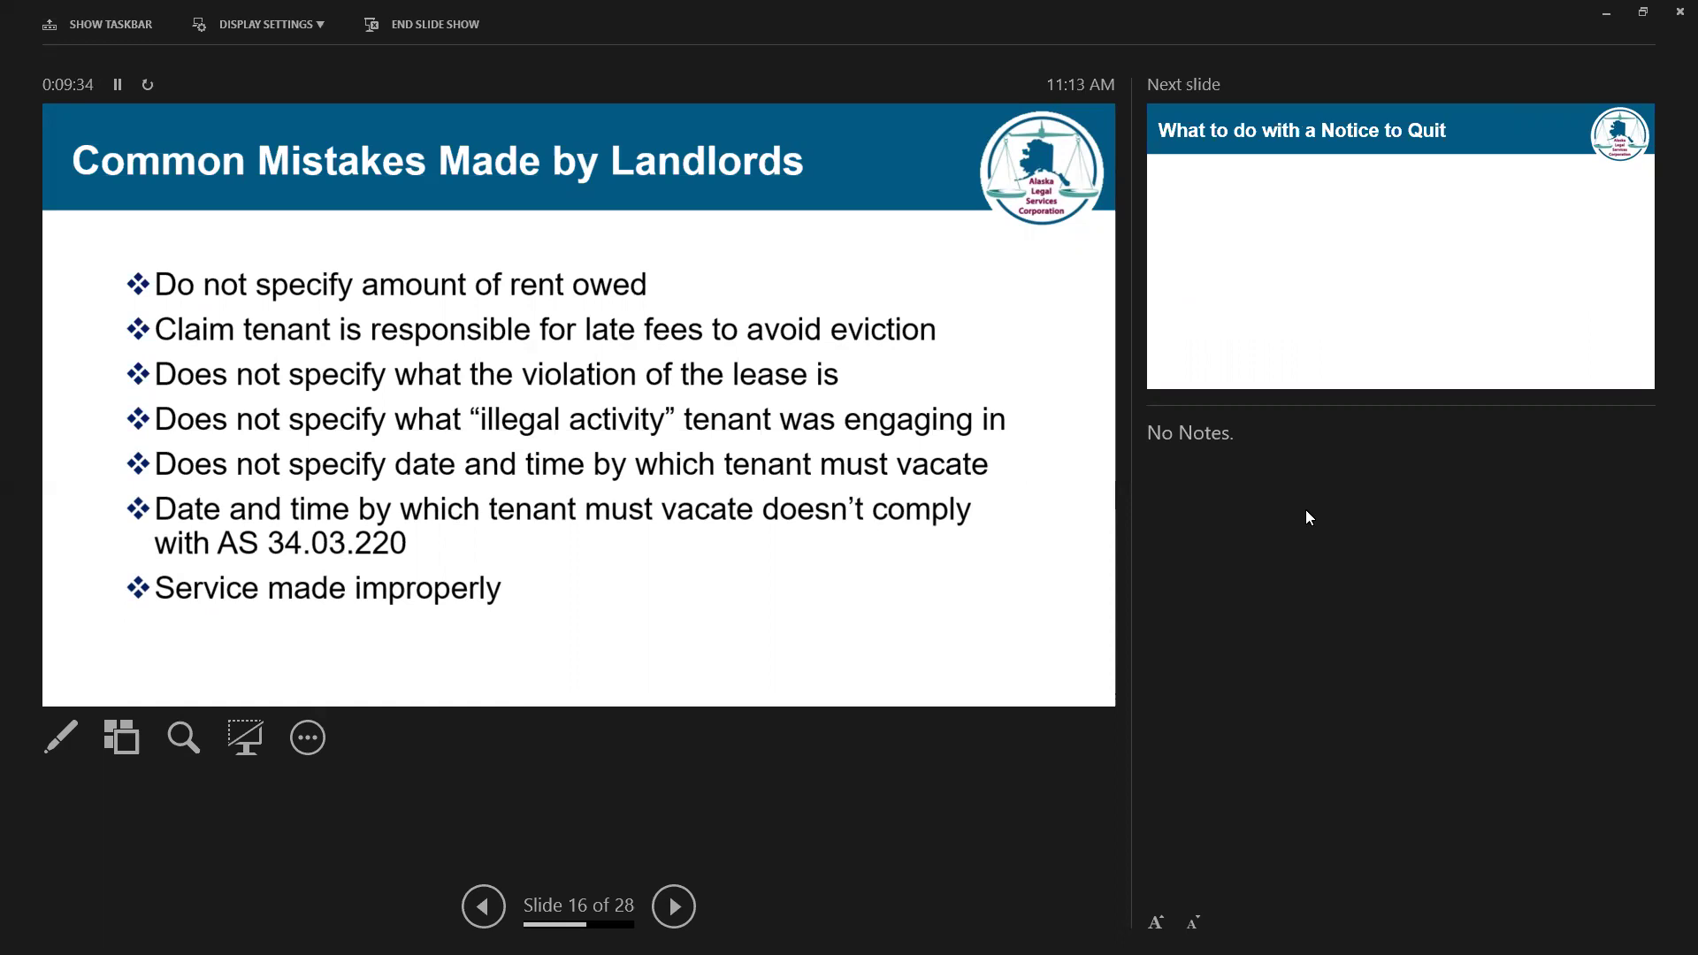
key("Right")
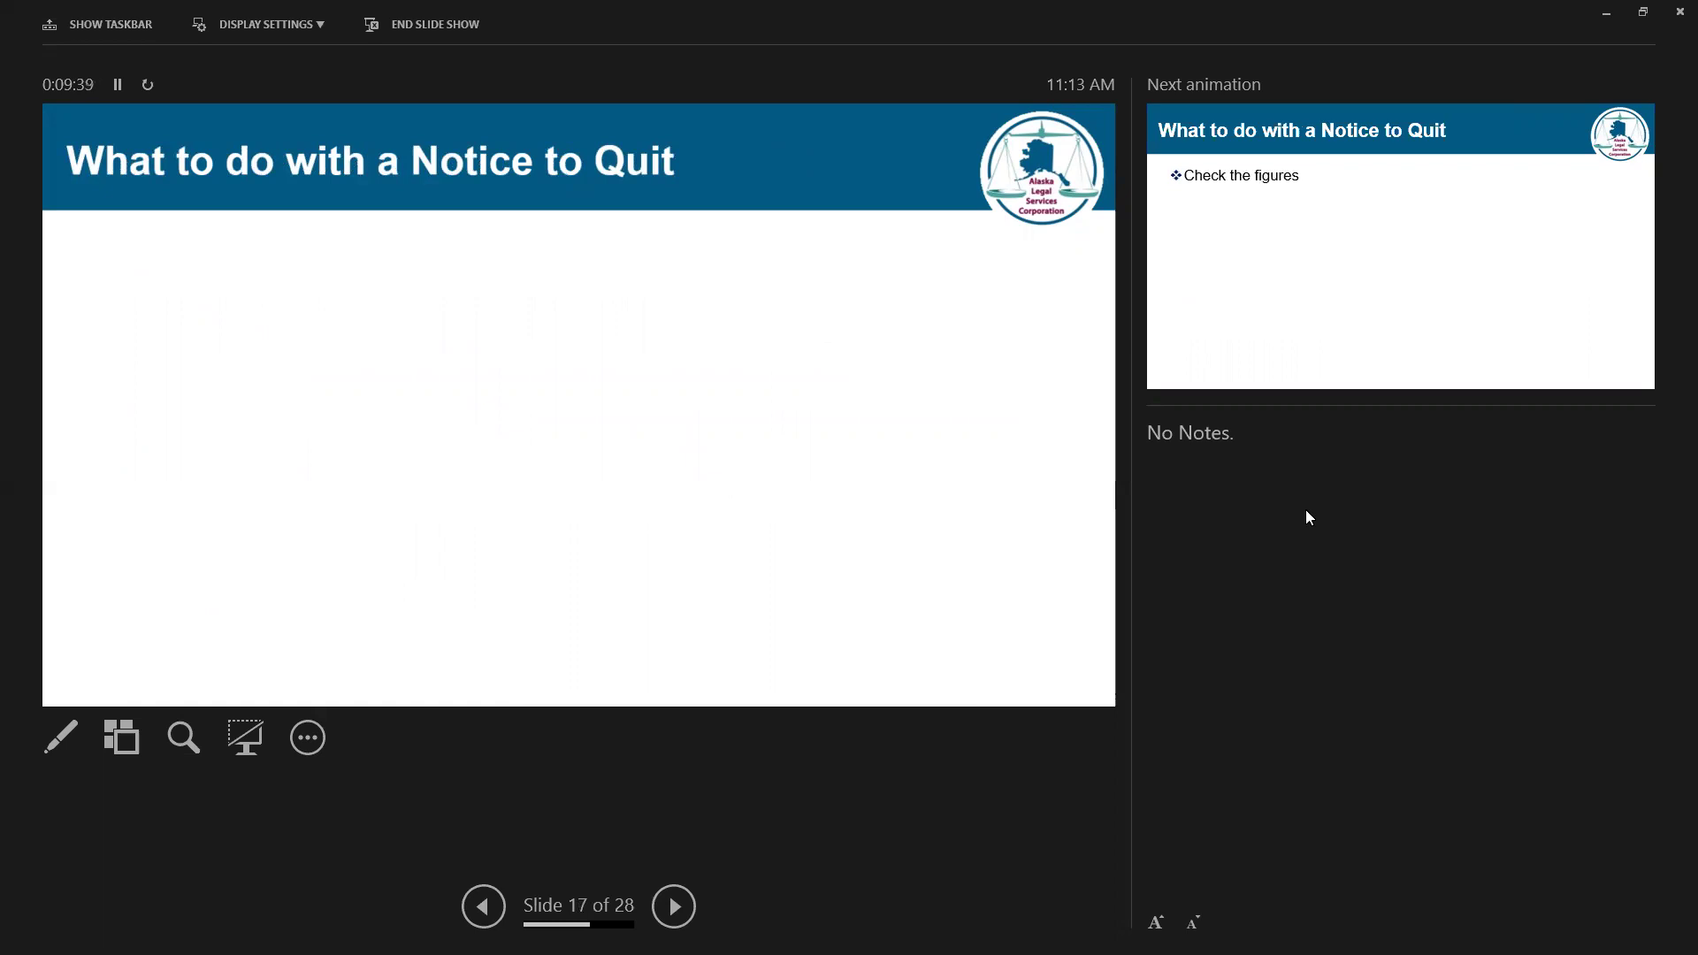
Step: Reveal the Check the figures heading with its rent owed, remedy period and vacating period questions
key("Right")
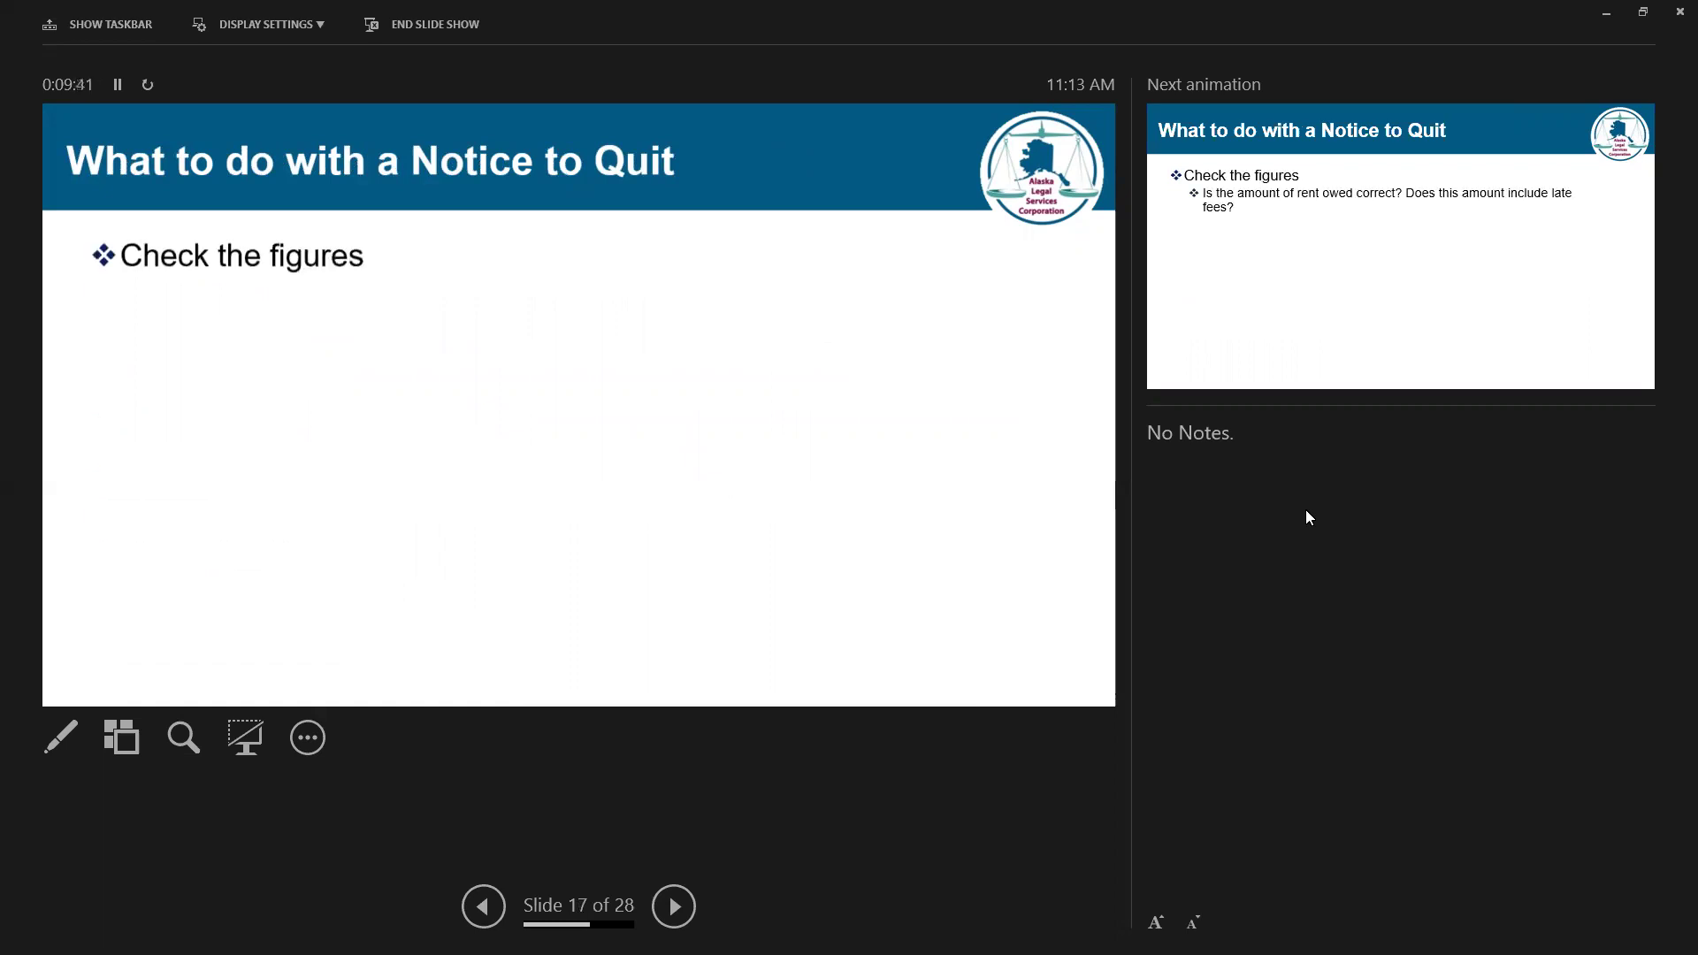
key("Right")
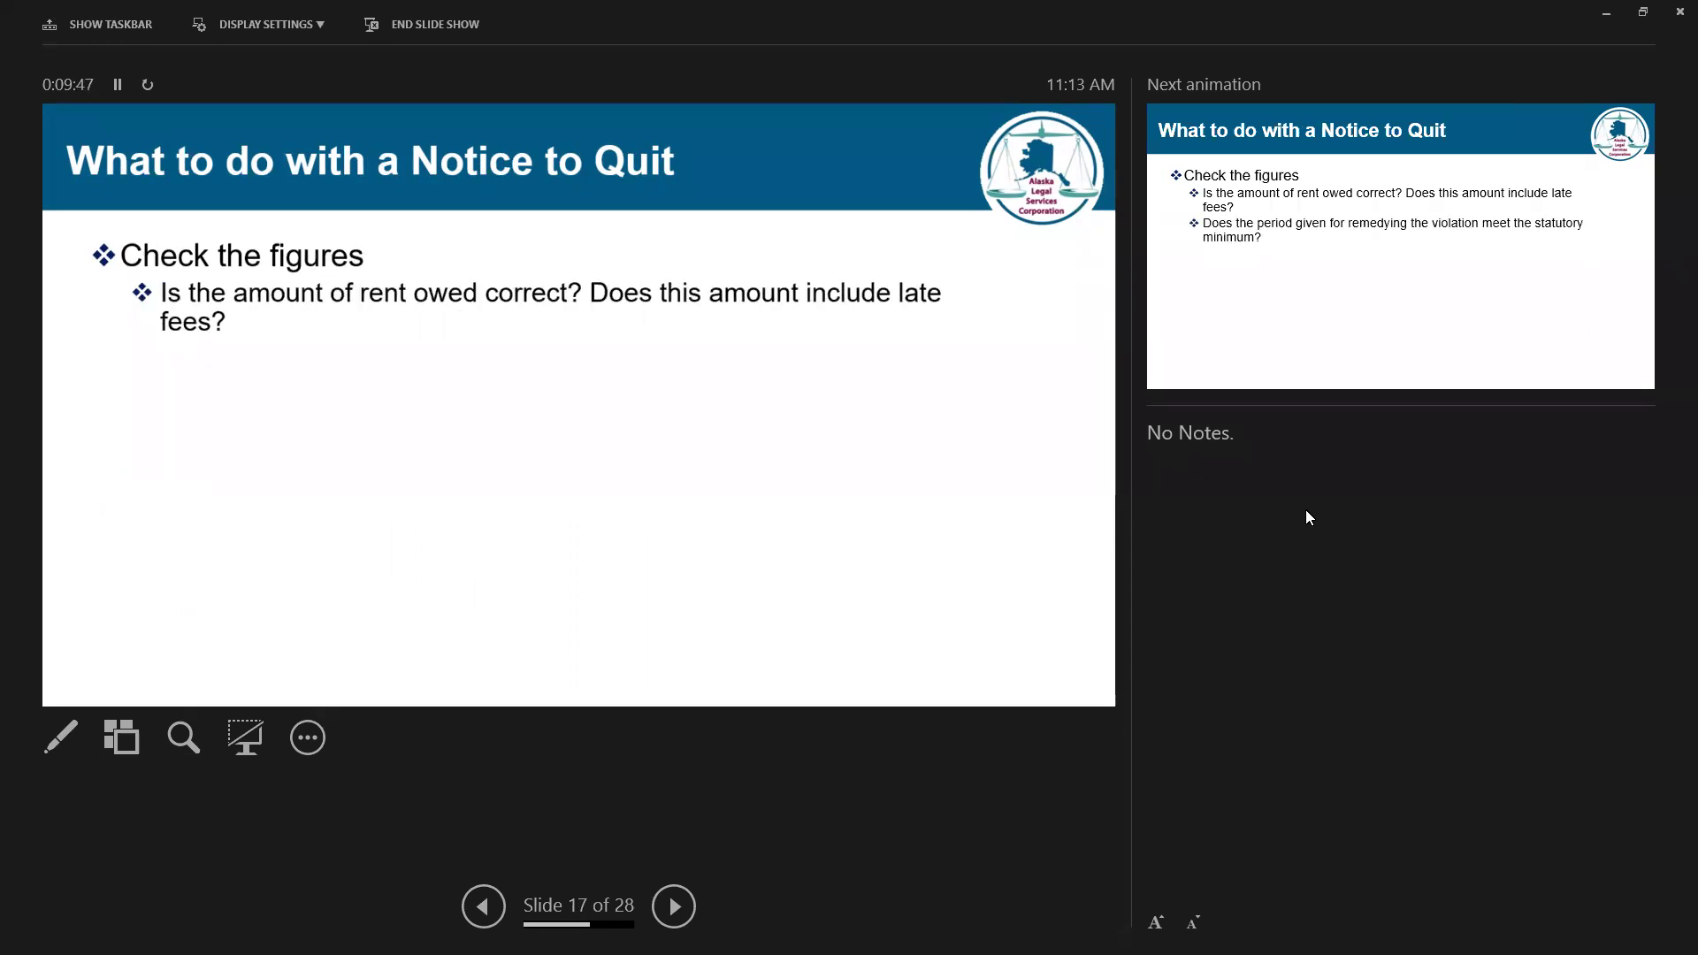
key("Right")
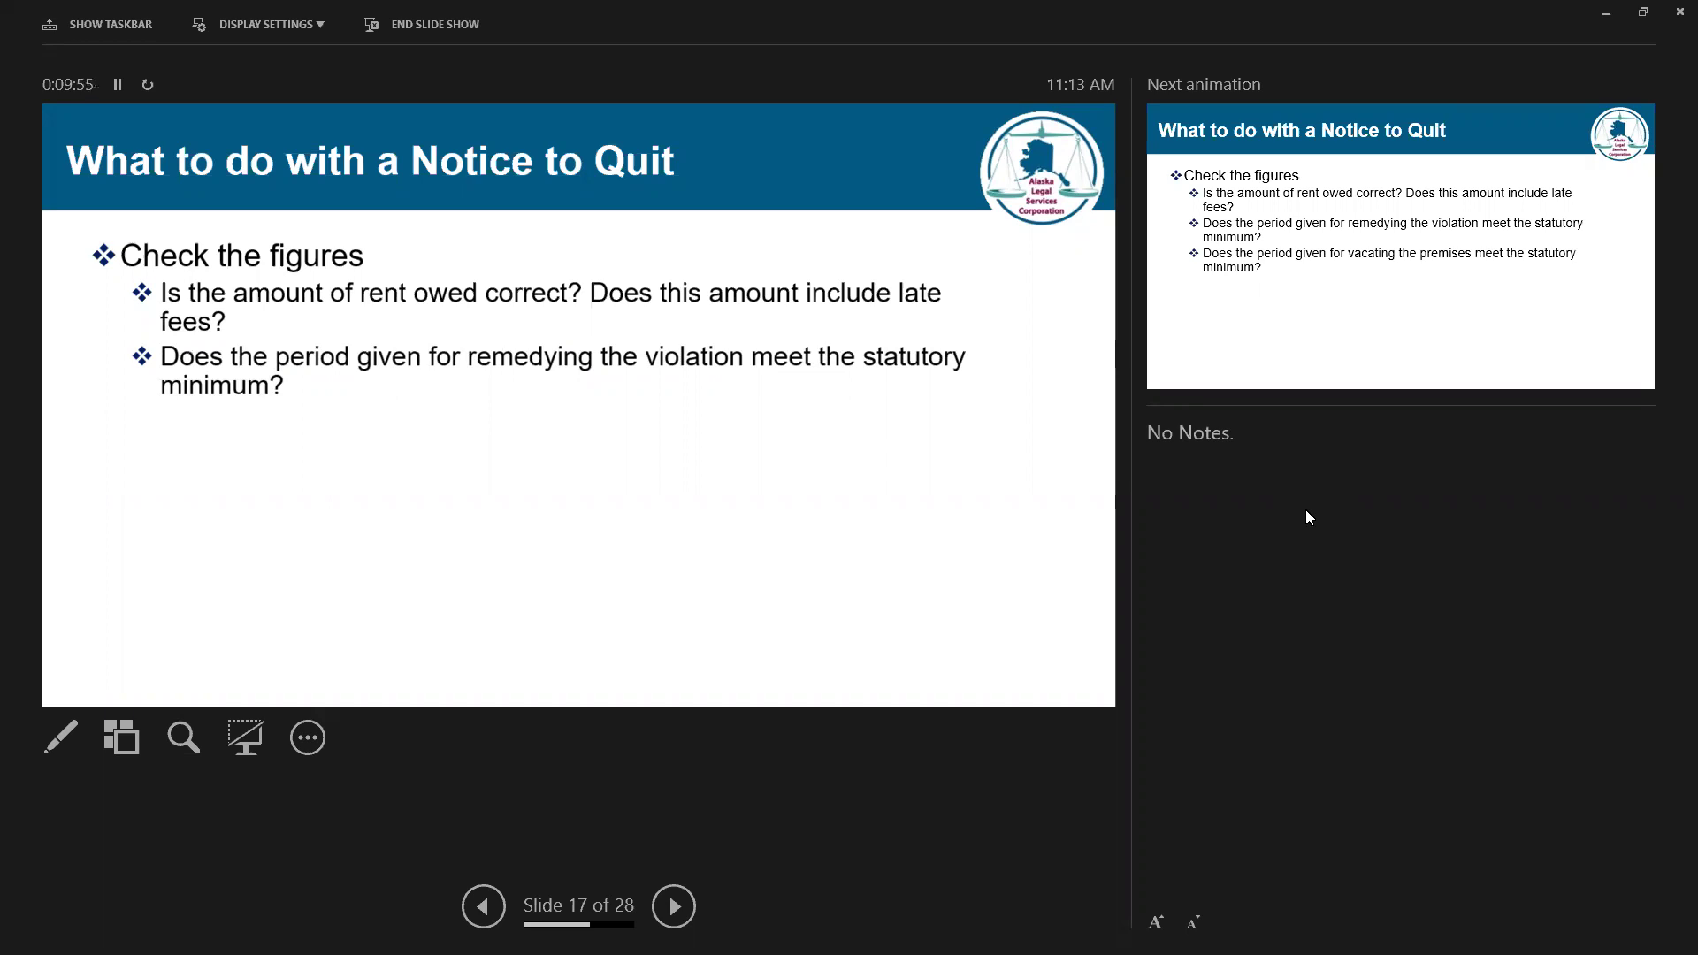
key("Right")
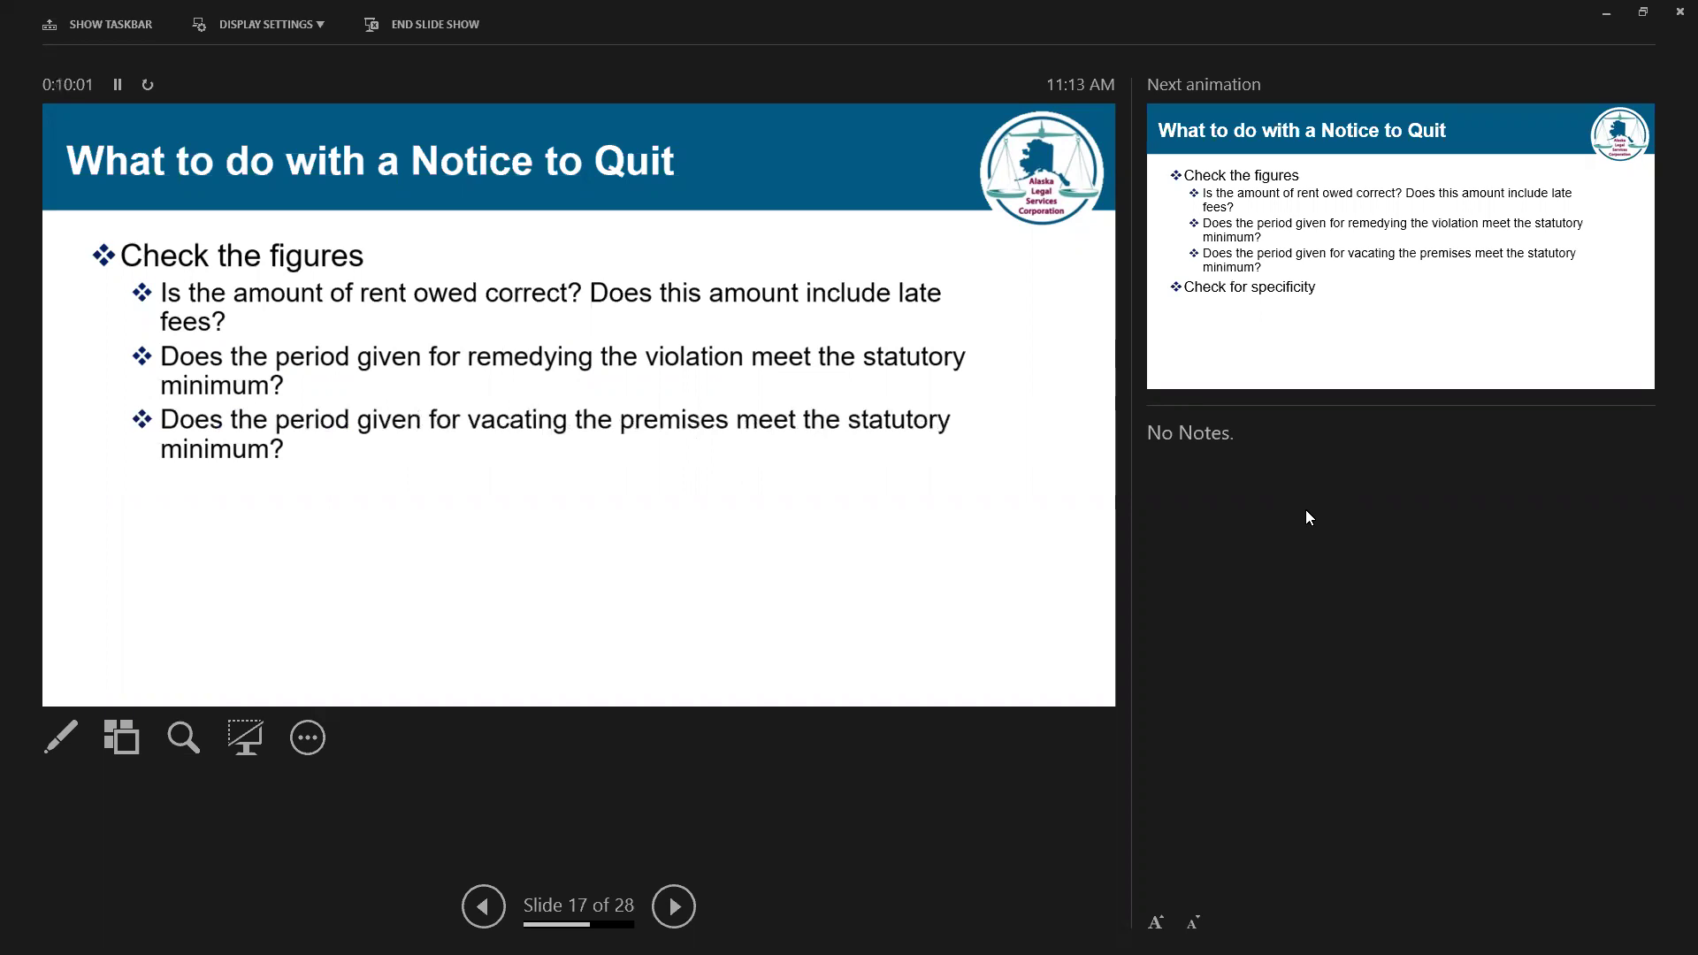
Step: Reveal the Check for specificity heading with its illegal activity and on-notice questions
key("Right")
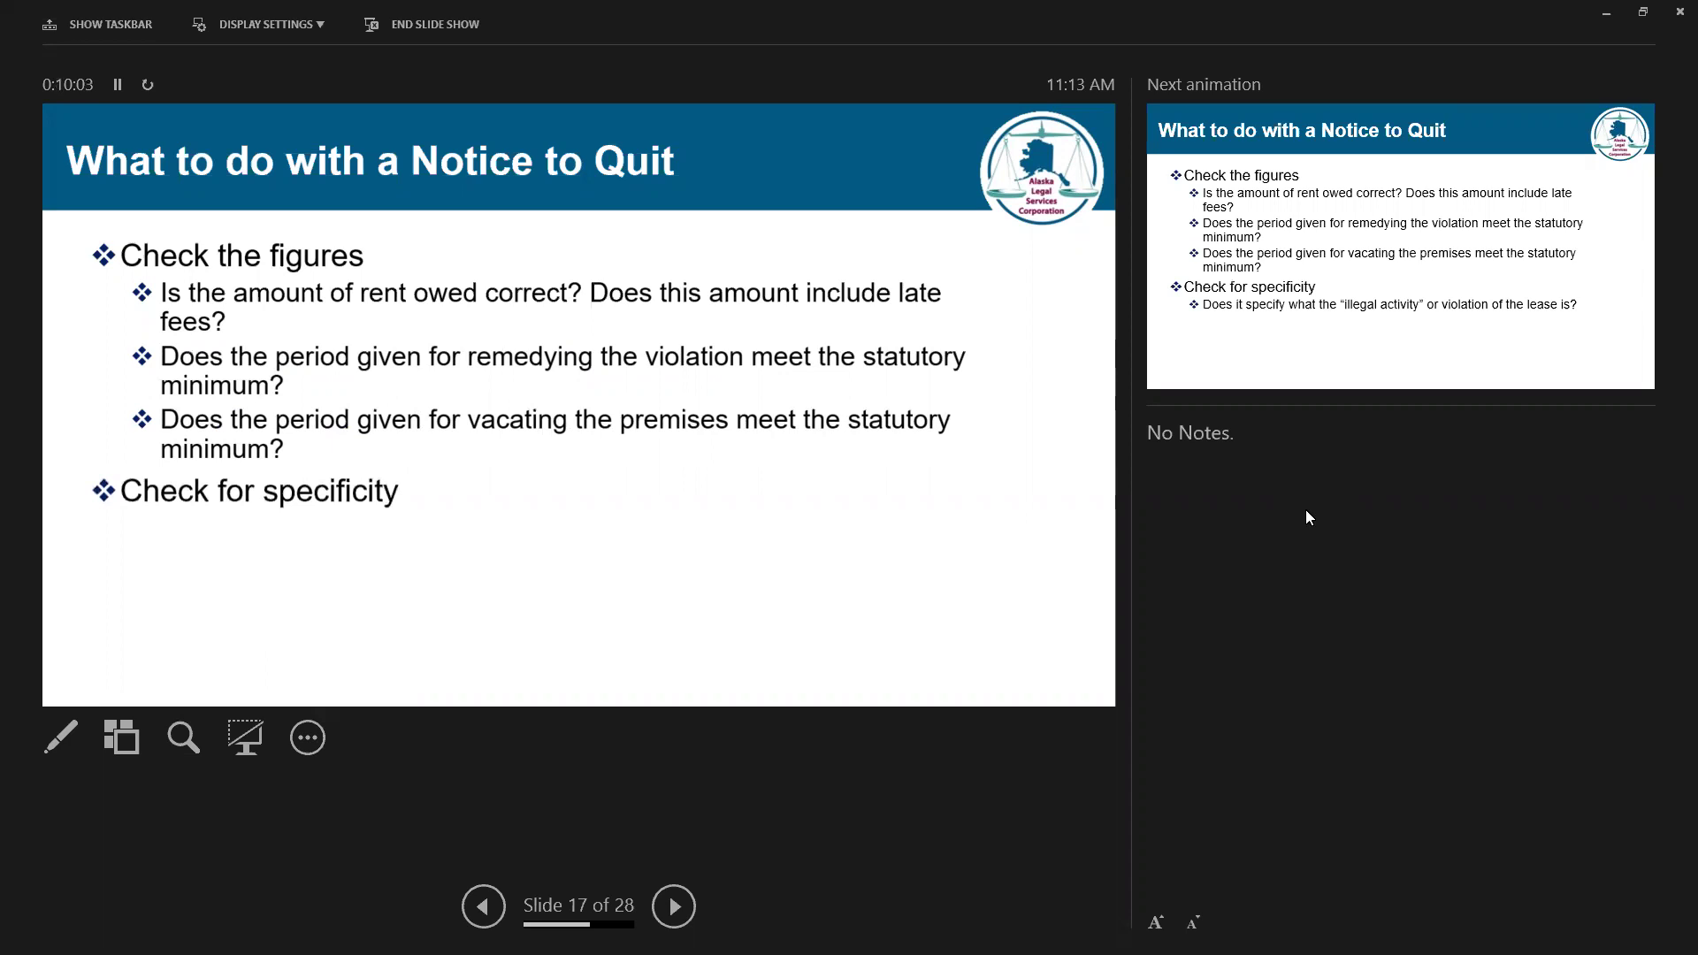
key("Right")
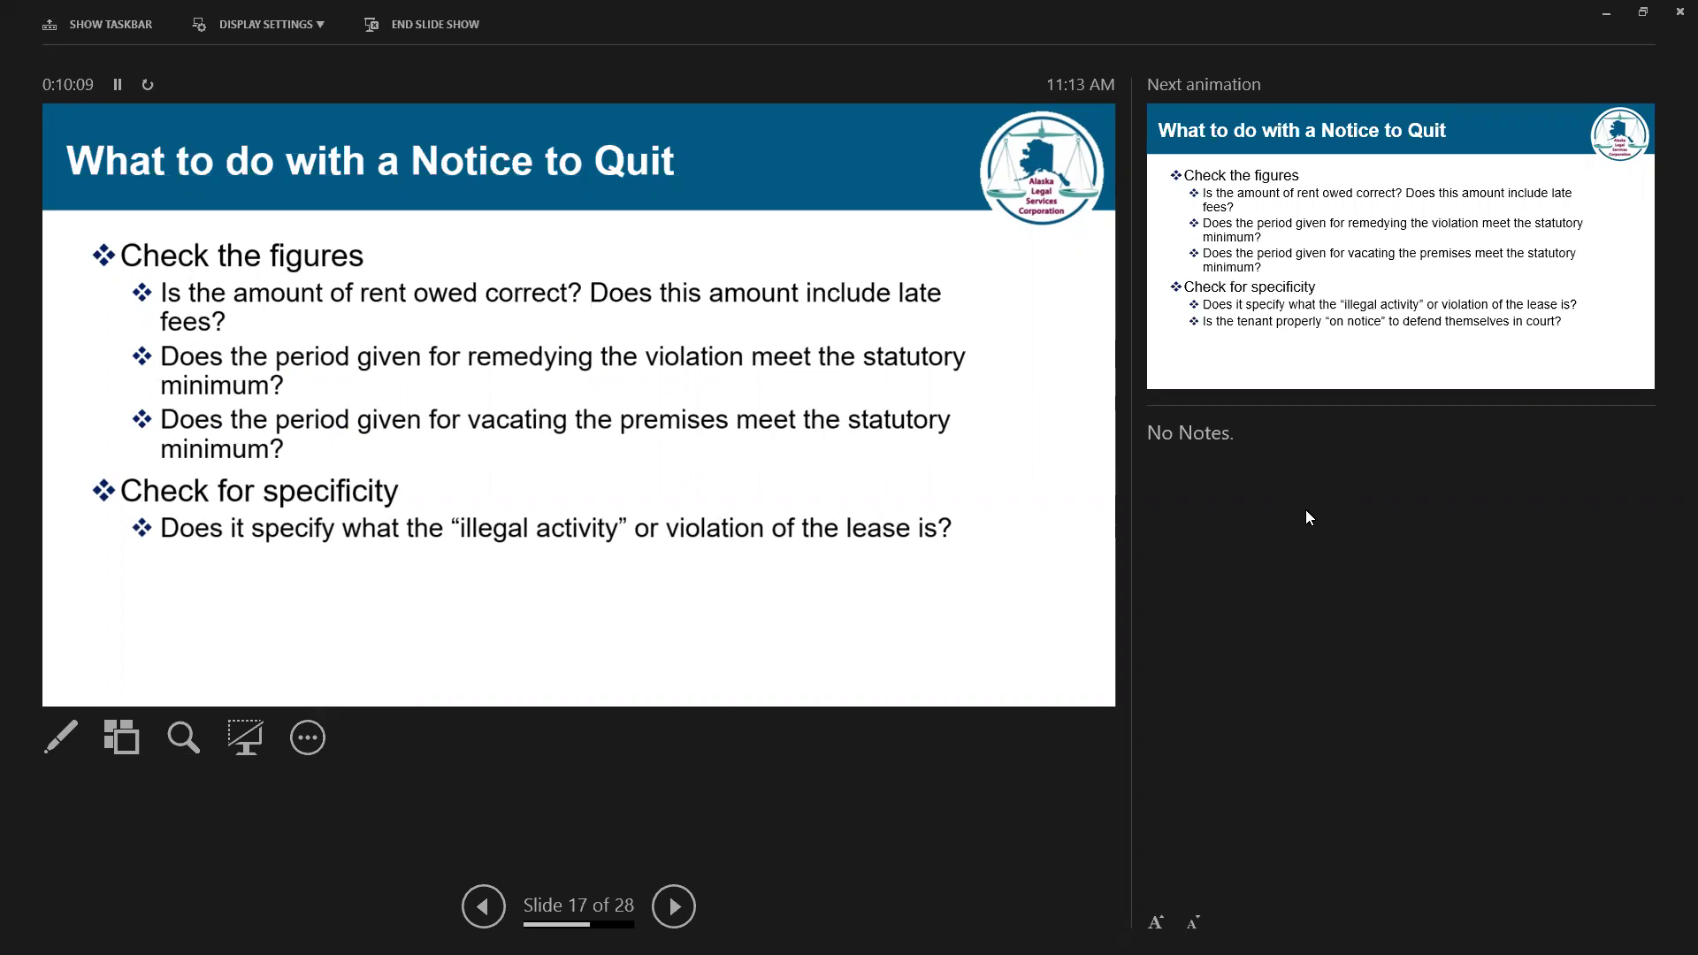
key("Right")
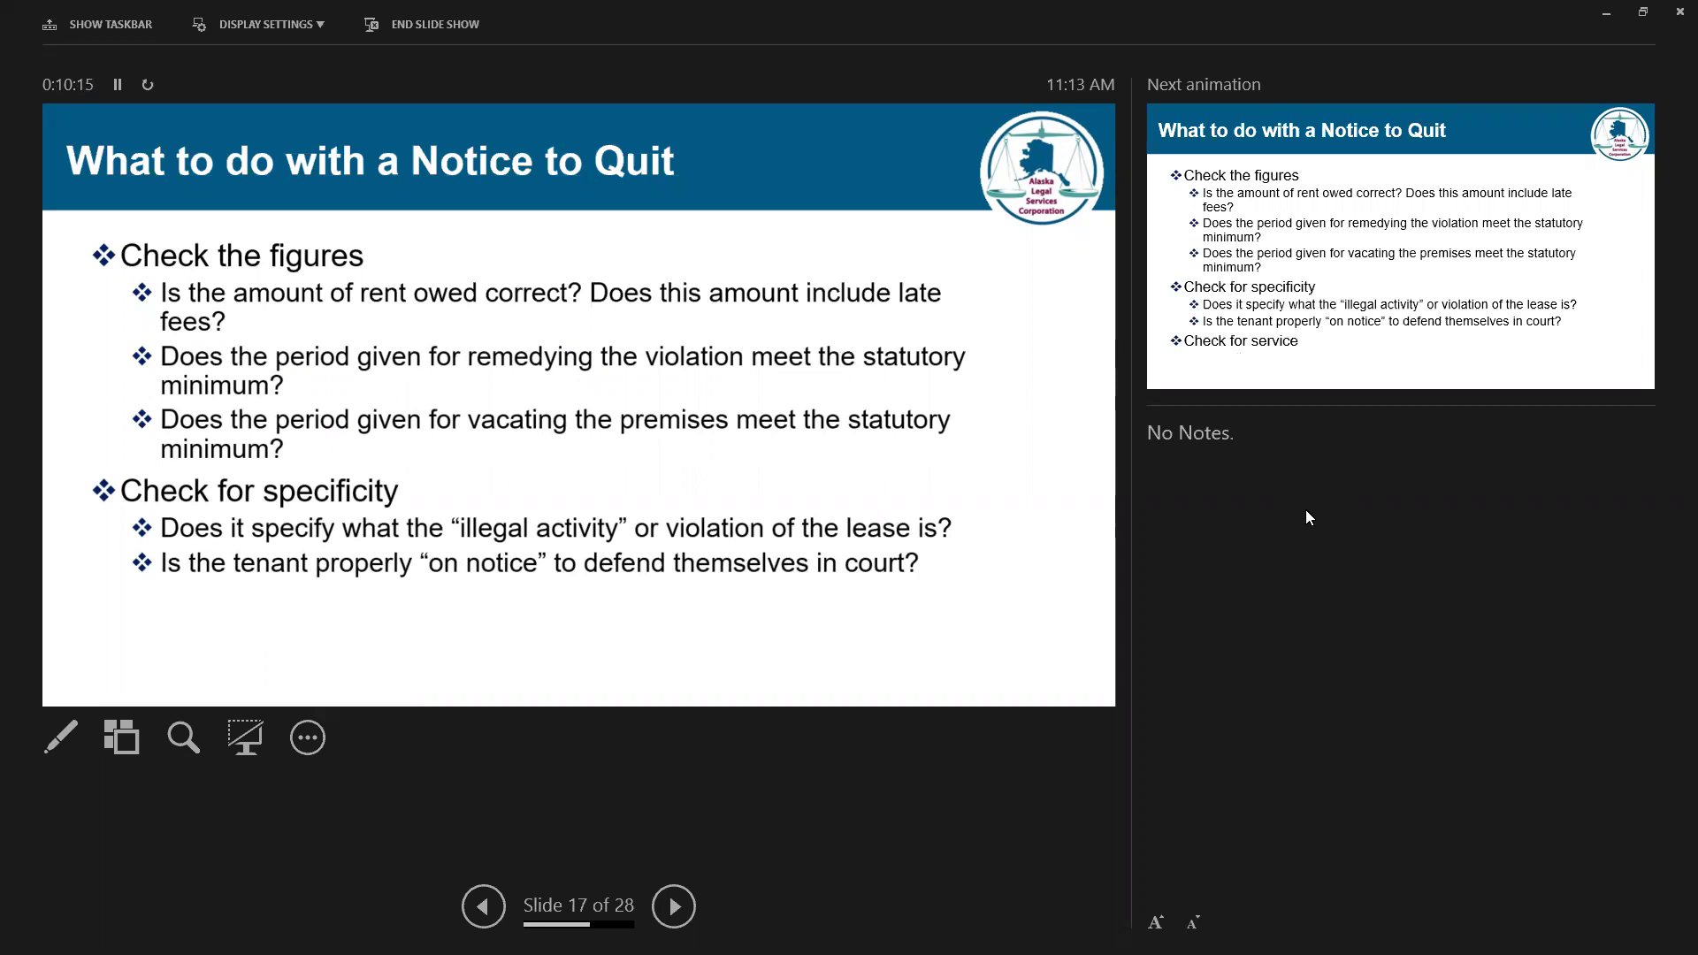
Step: Reveal the Check for service heading with its hand delivery and where-left questions, then advance to slide 18
key("Right")
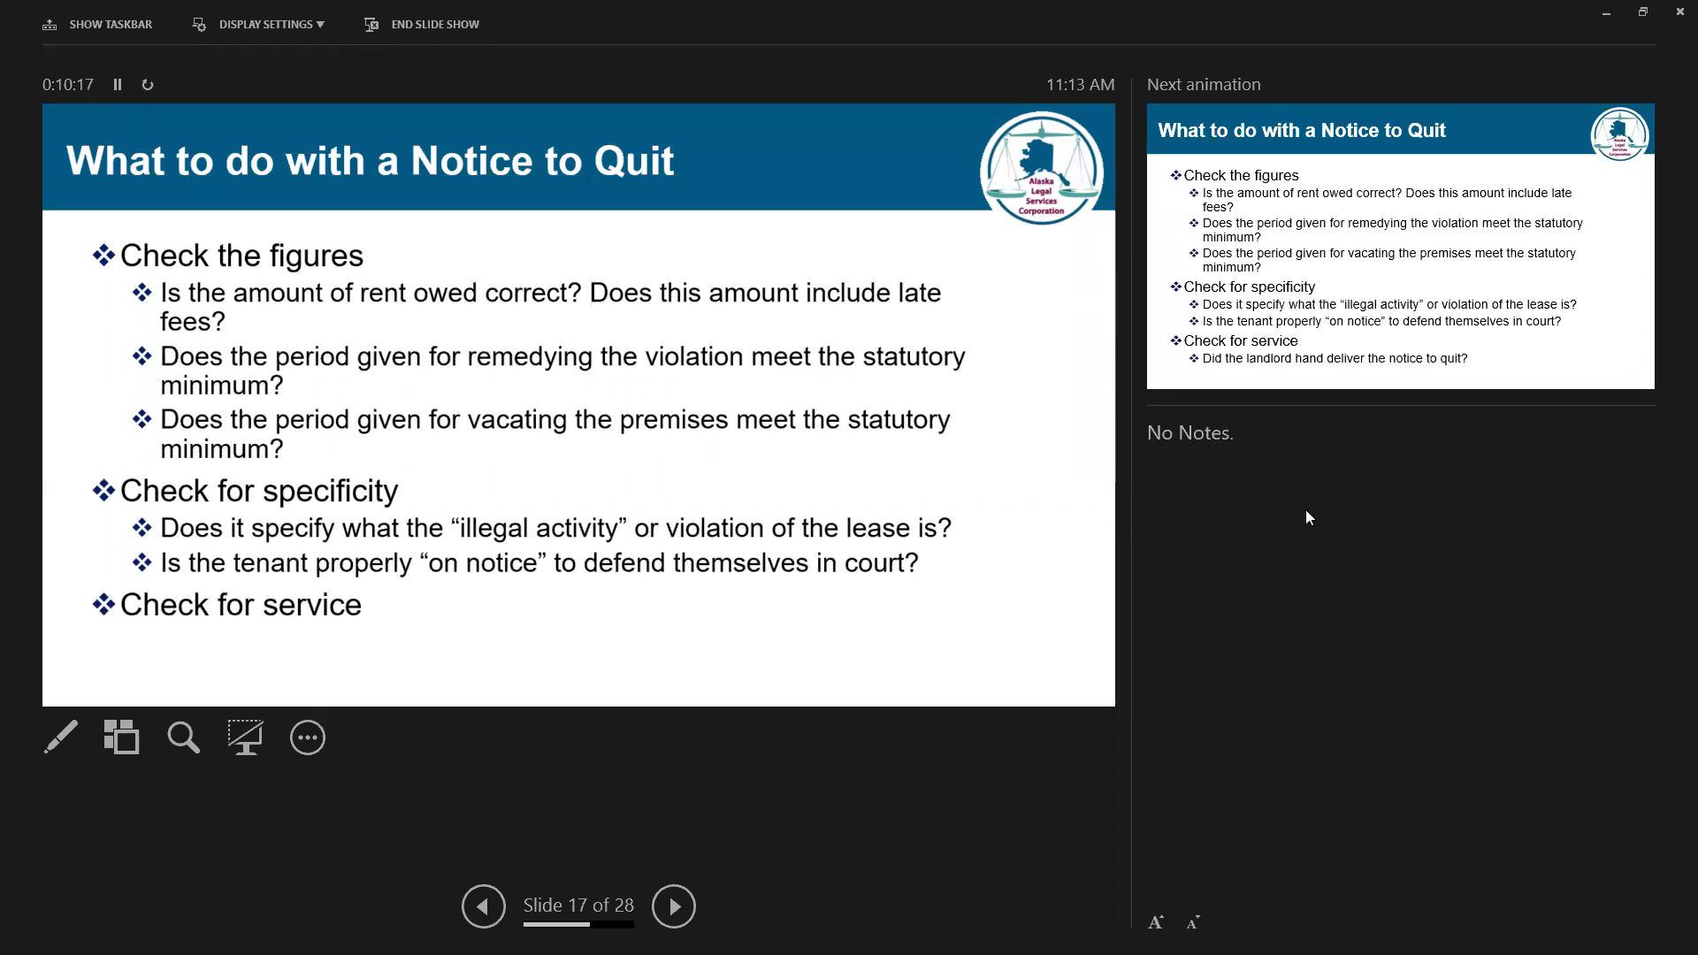
key("Right")
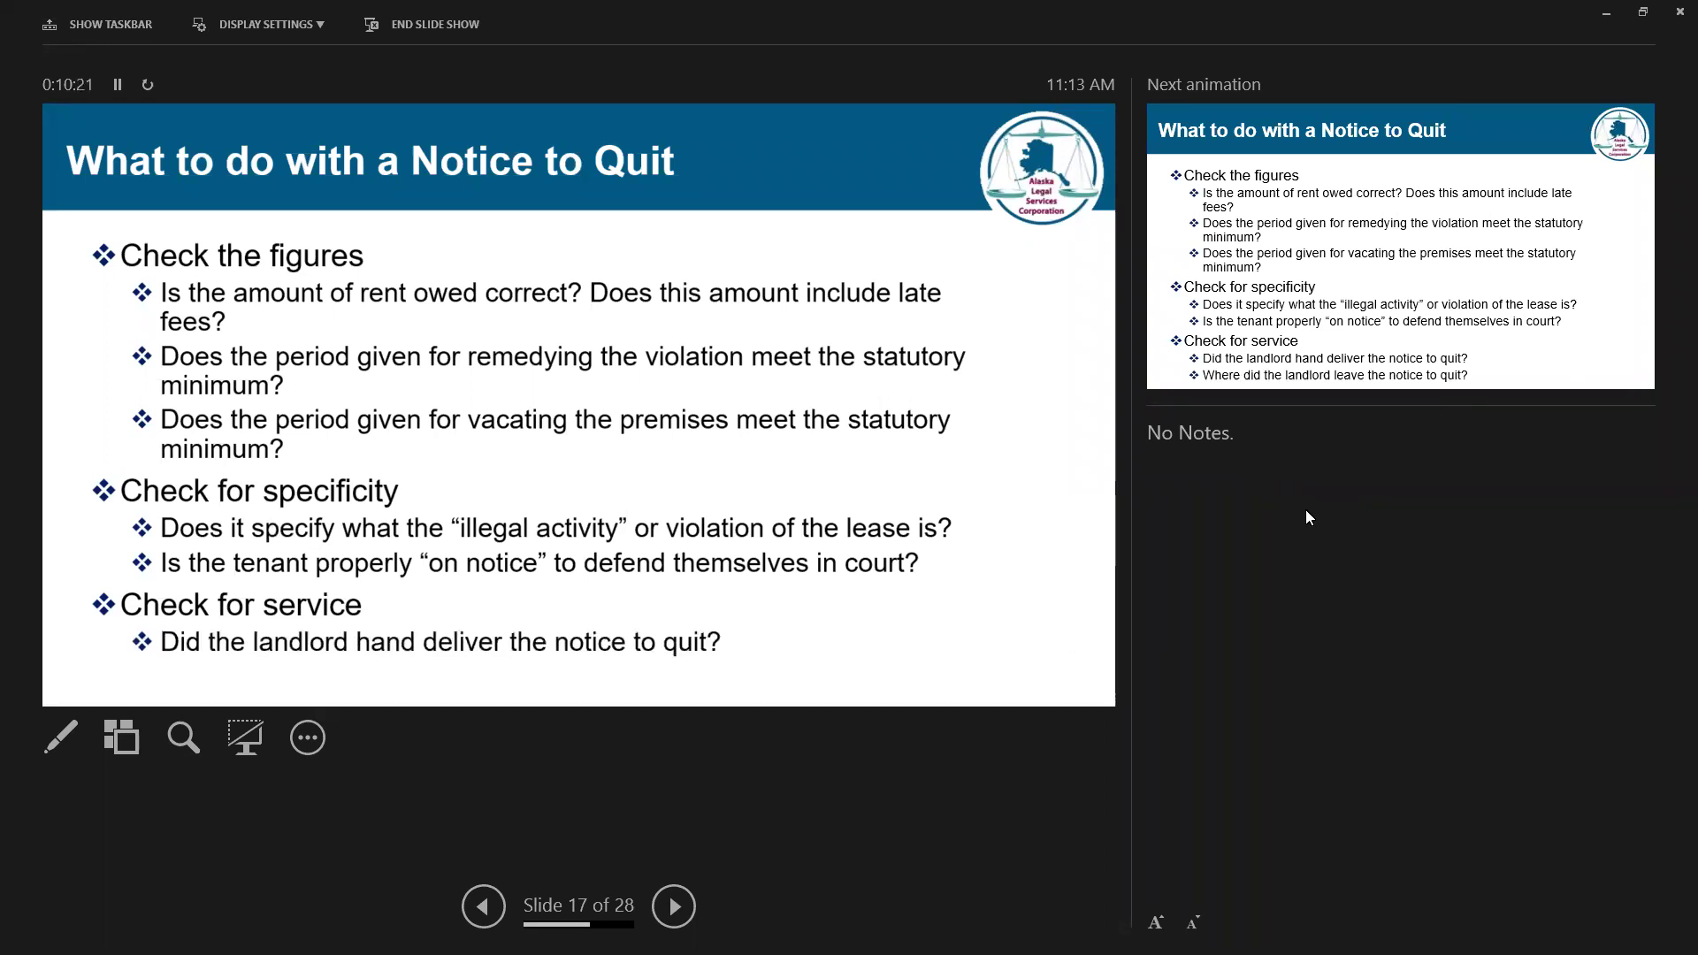
key("Right")
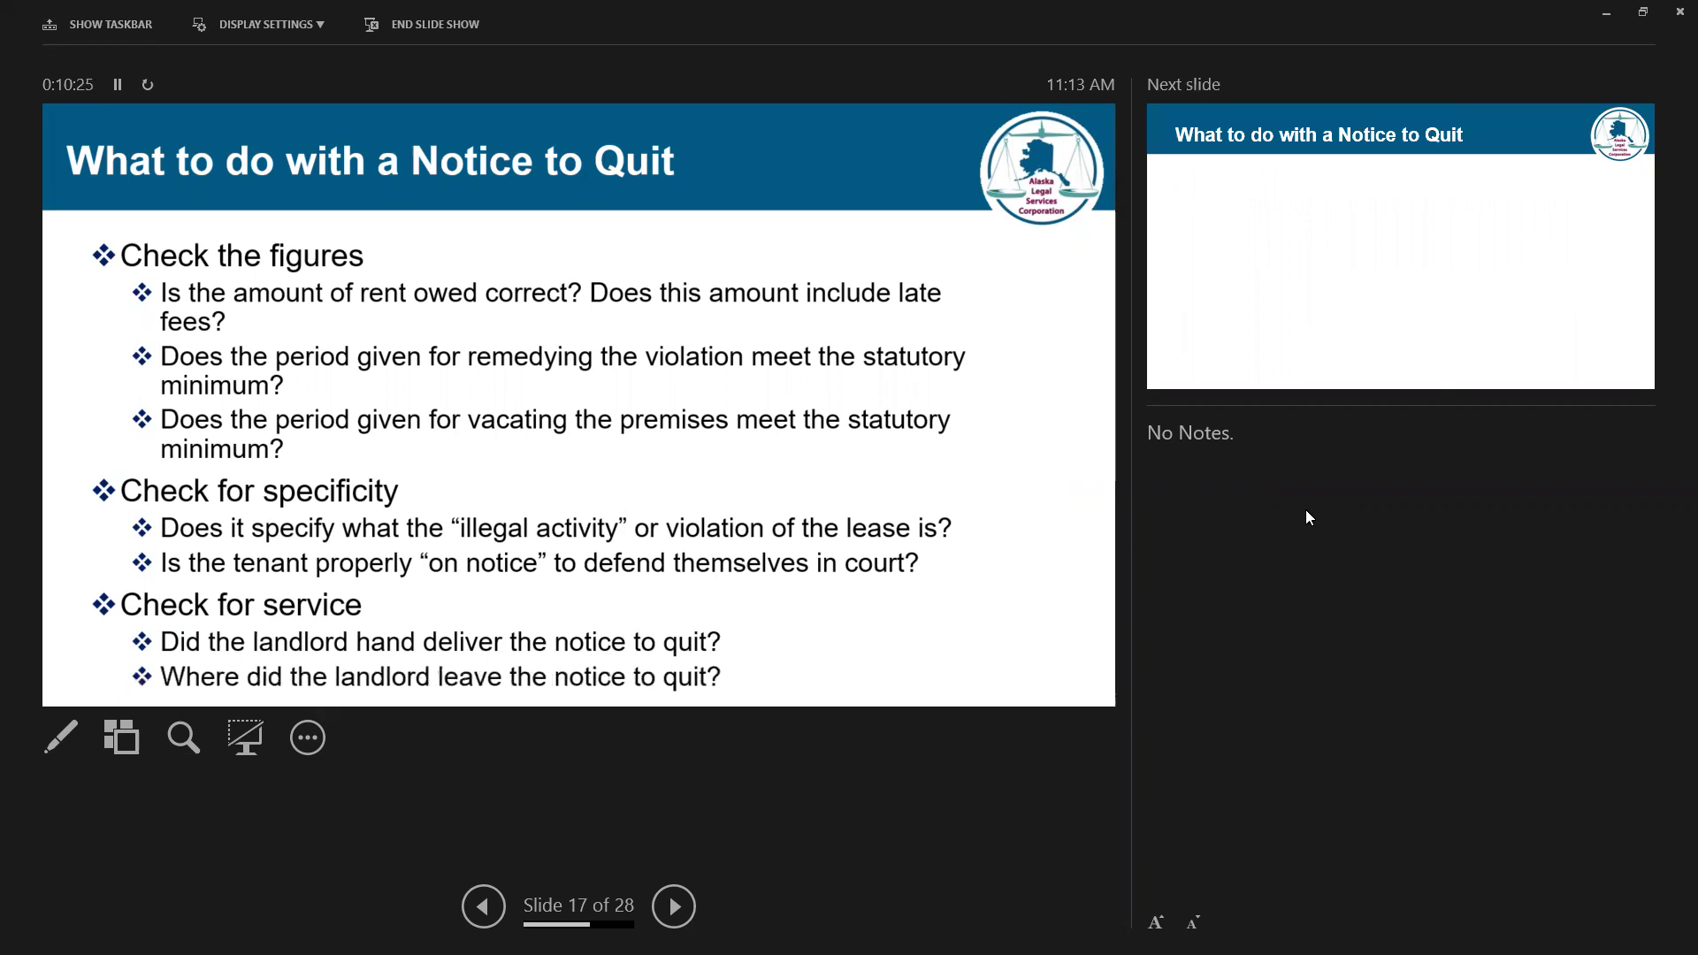
key("Right")
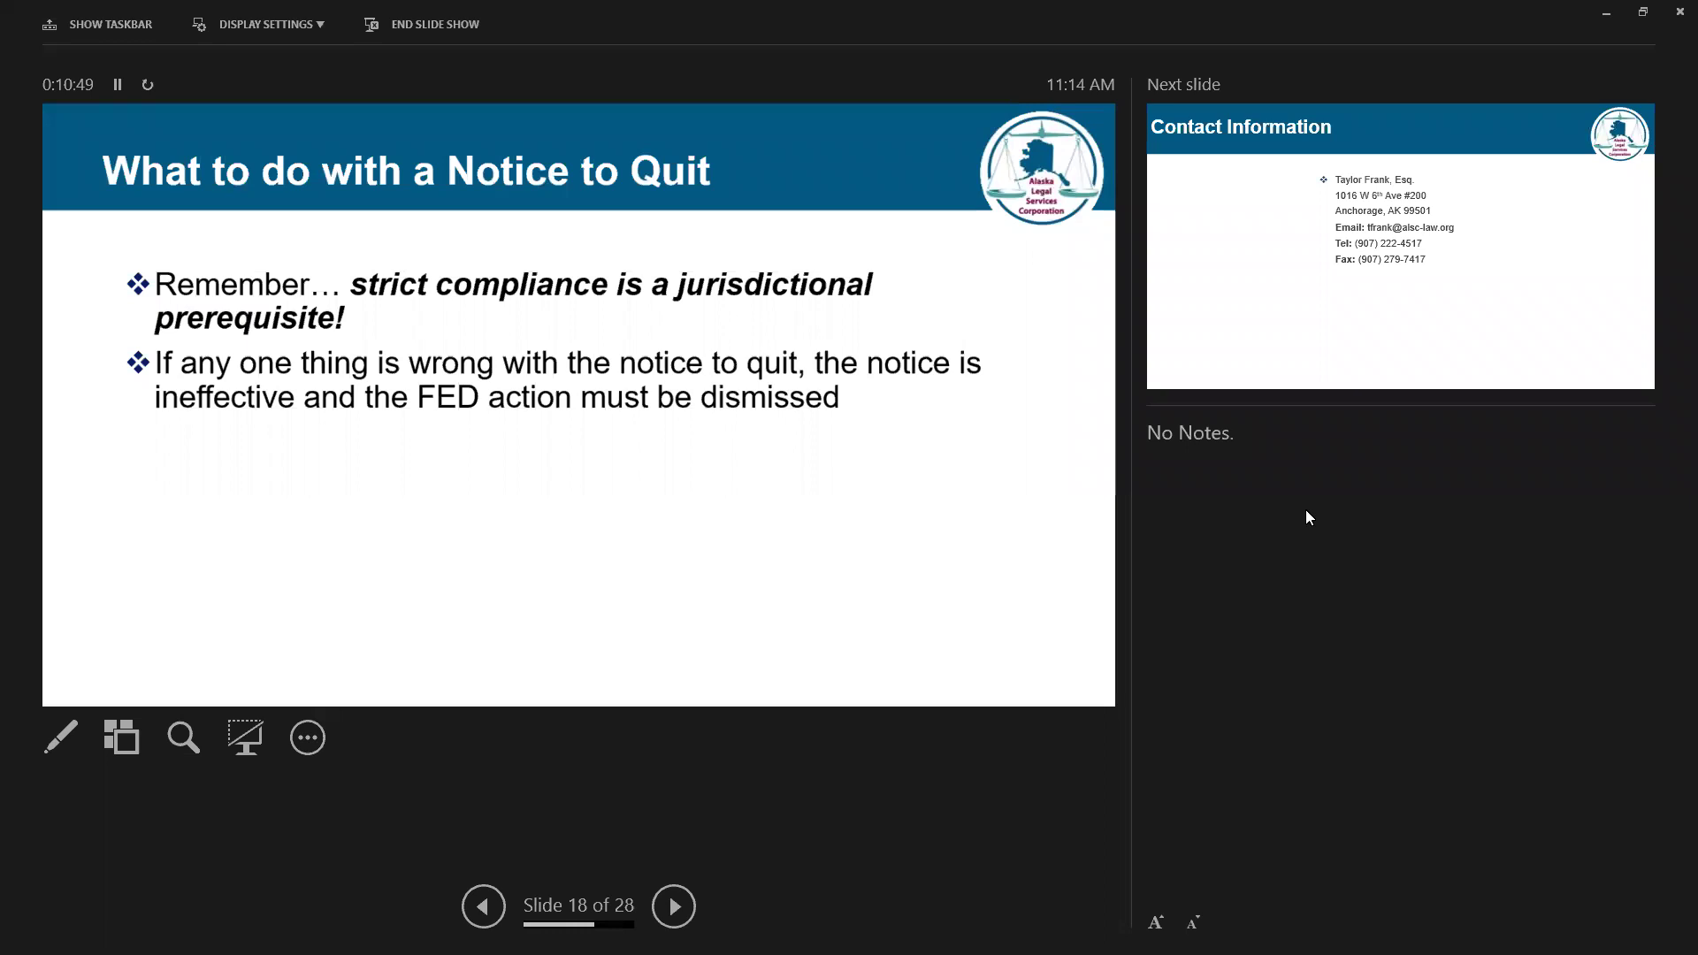
Step: Advance the slideshow to slide 19, Contact Information
key("Right")
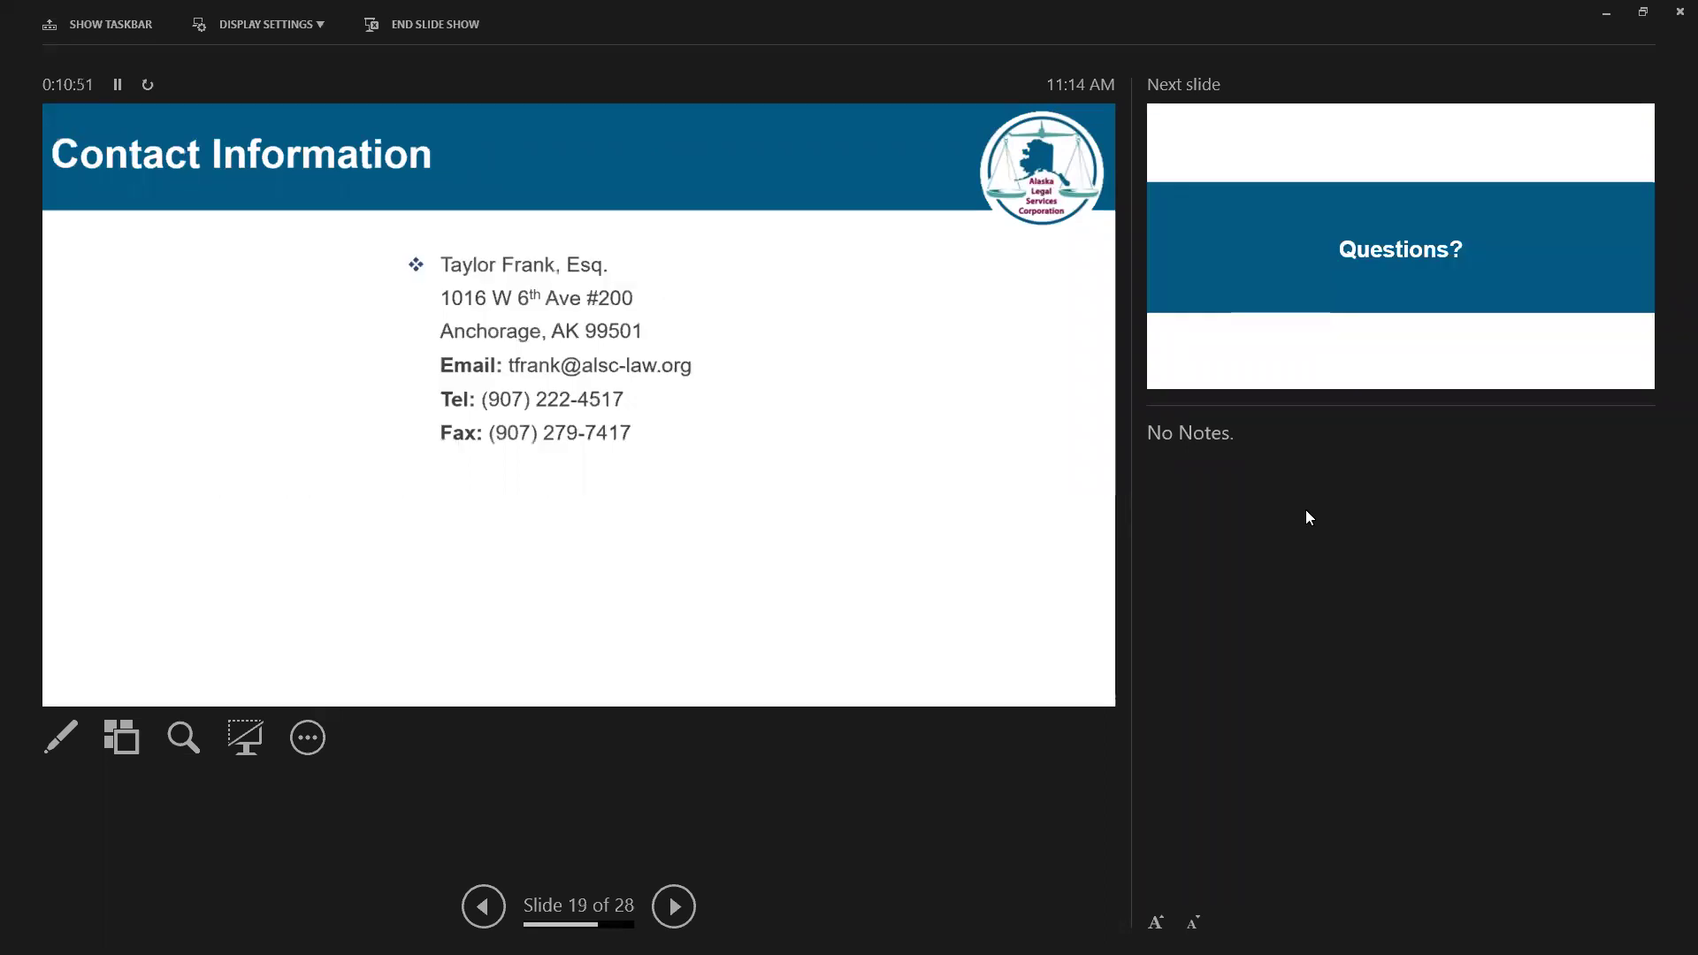